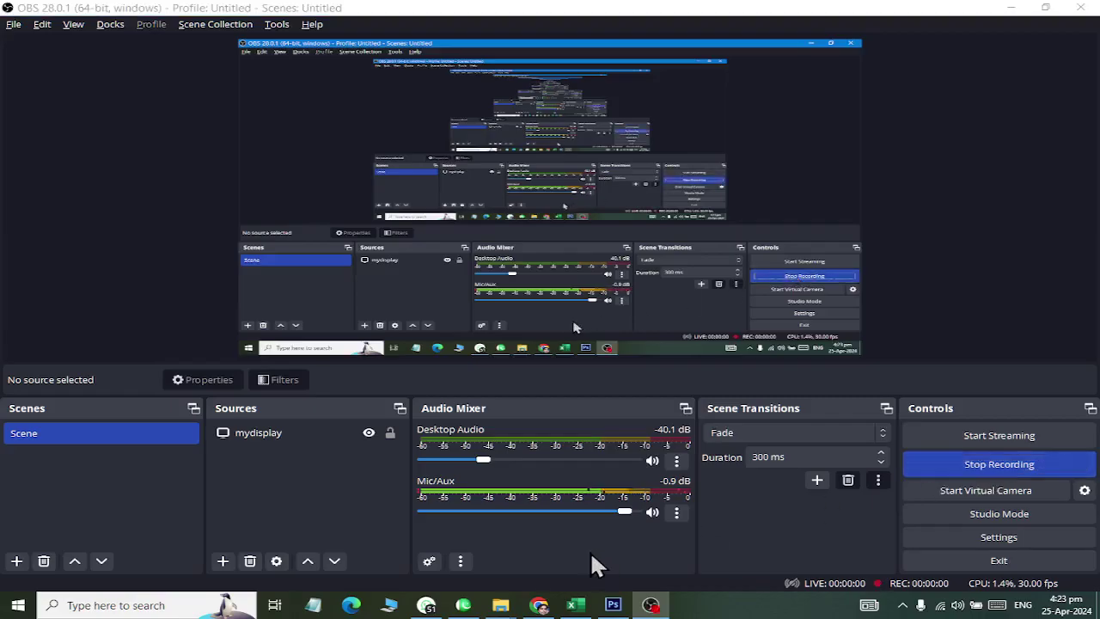
# View the School Admission reference post in WhatsApp Web, then switch to Photoshop.
pyautogui.hotkey('alt', 'Tab')
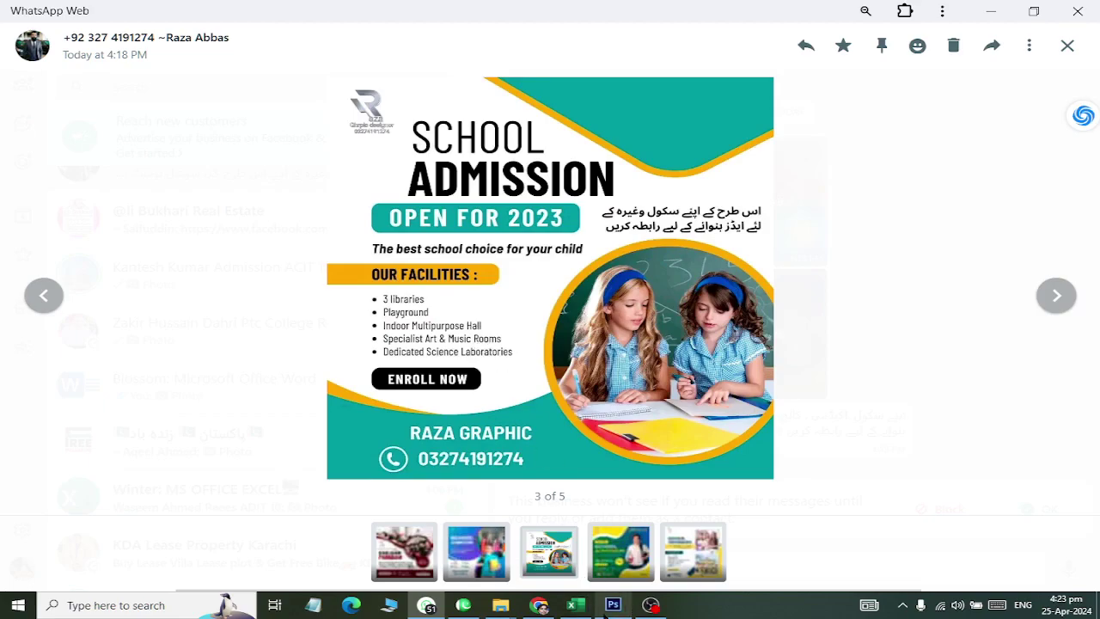
pyautogui.click(613, 606)
# Create a new 1200 × 1200 px document, starting from the Web 1600 × 1200 preset.
pyautogui.click(43, 9)
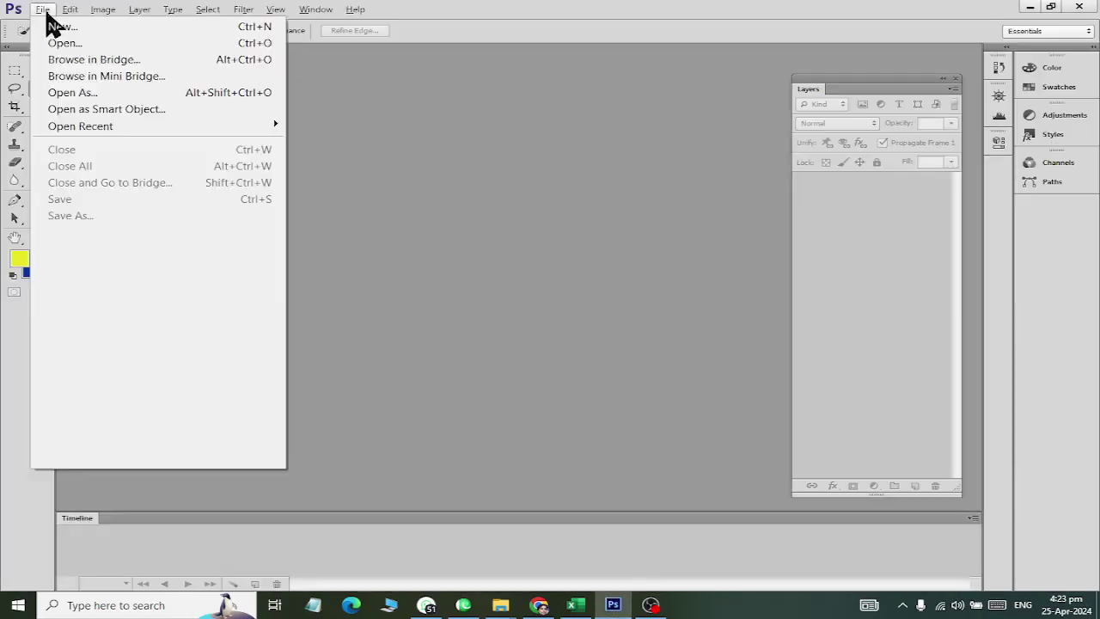
pyautogui.click(51, 25)
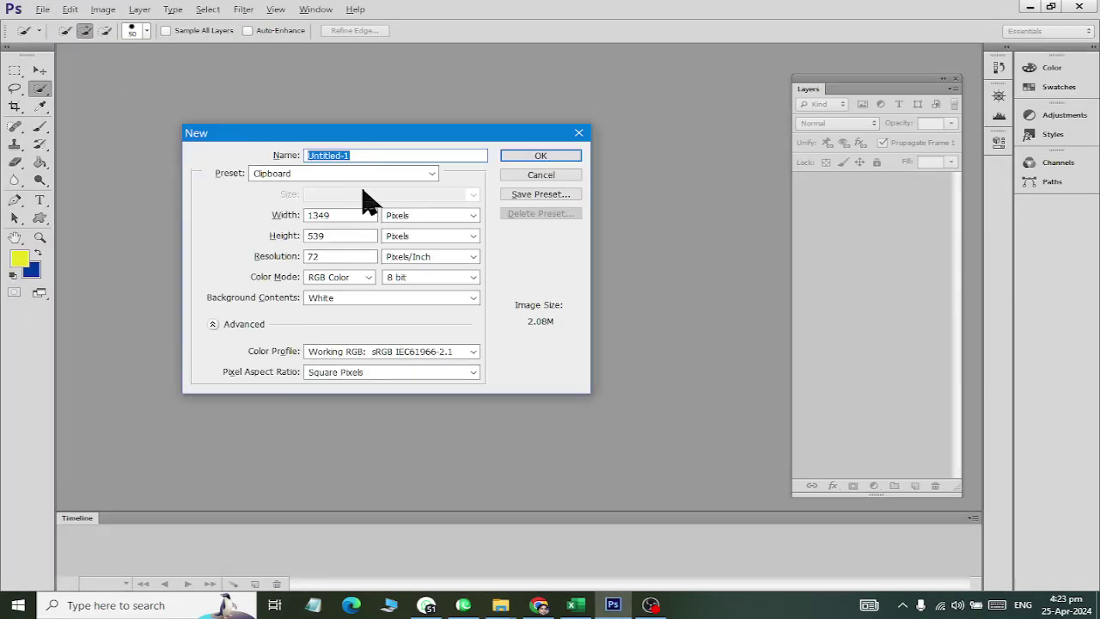
pyautogui.click(362, 176)
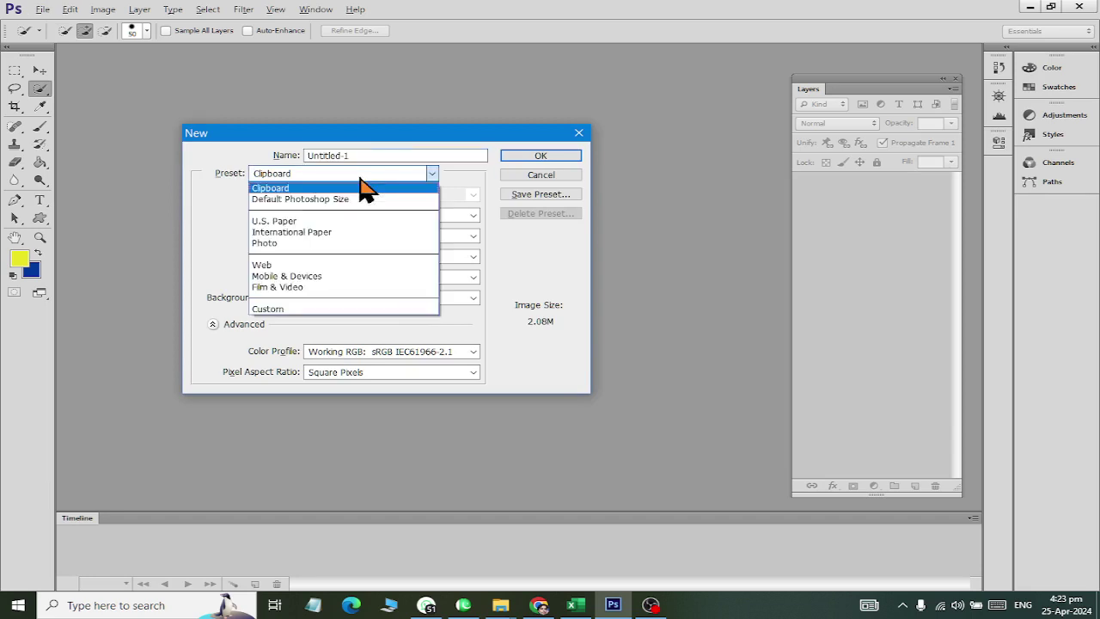
pyautogui.click(379, 265)
pyautogui.click(368, 196)
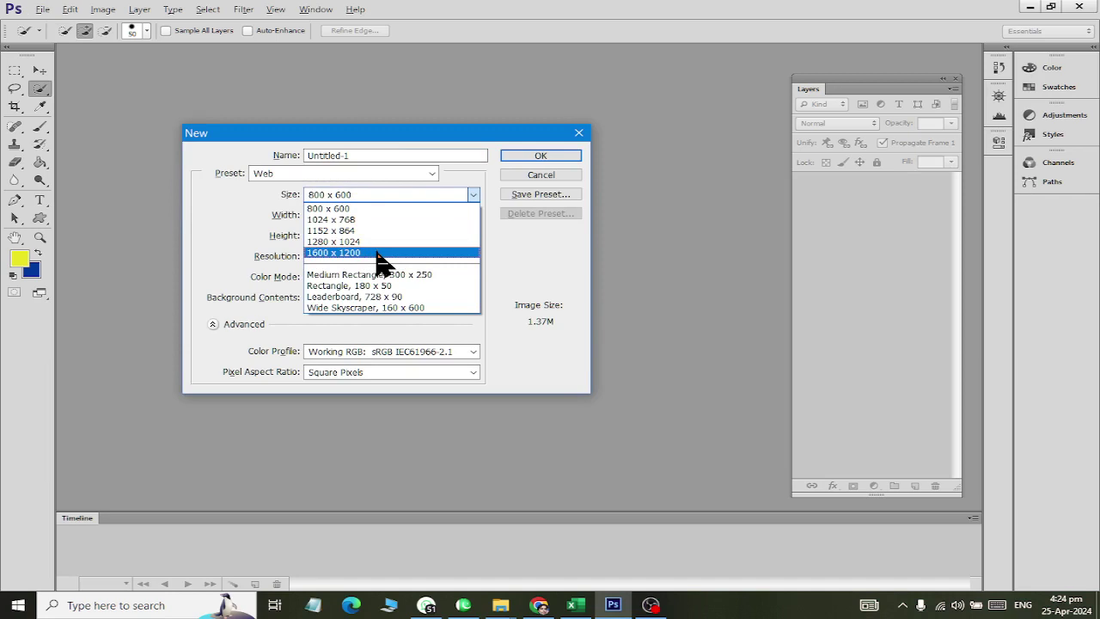
pyautogui.click(379, 253)
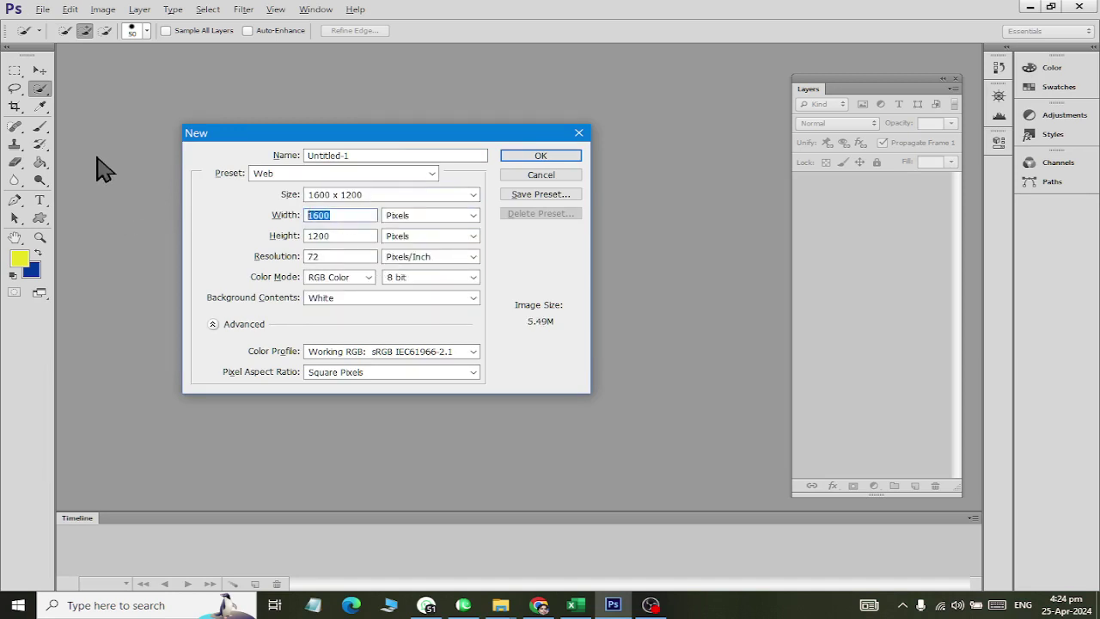
pyautogui.write('1200')
pyautogui.press('Tab')
pyautogui.press('Tab')
pyautogui.press('Tab')
pyautogui.press('Tab')
pyautogui.write('3')
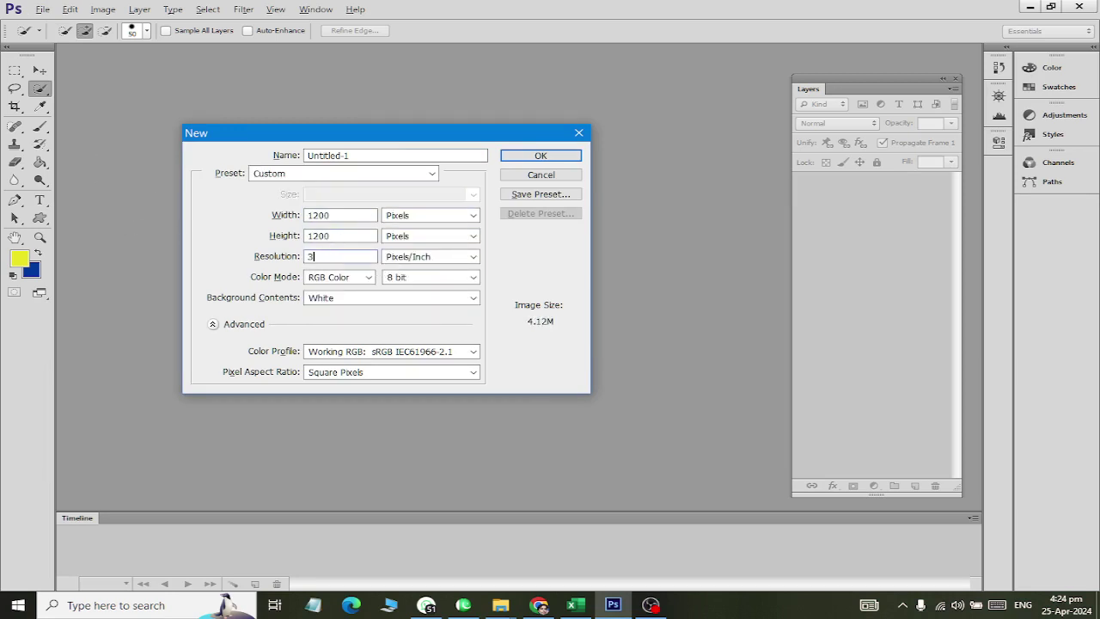
pyautogui.press('Return')
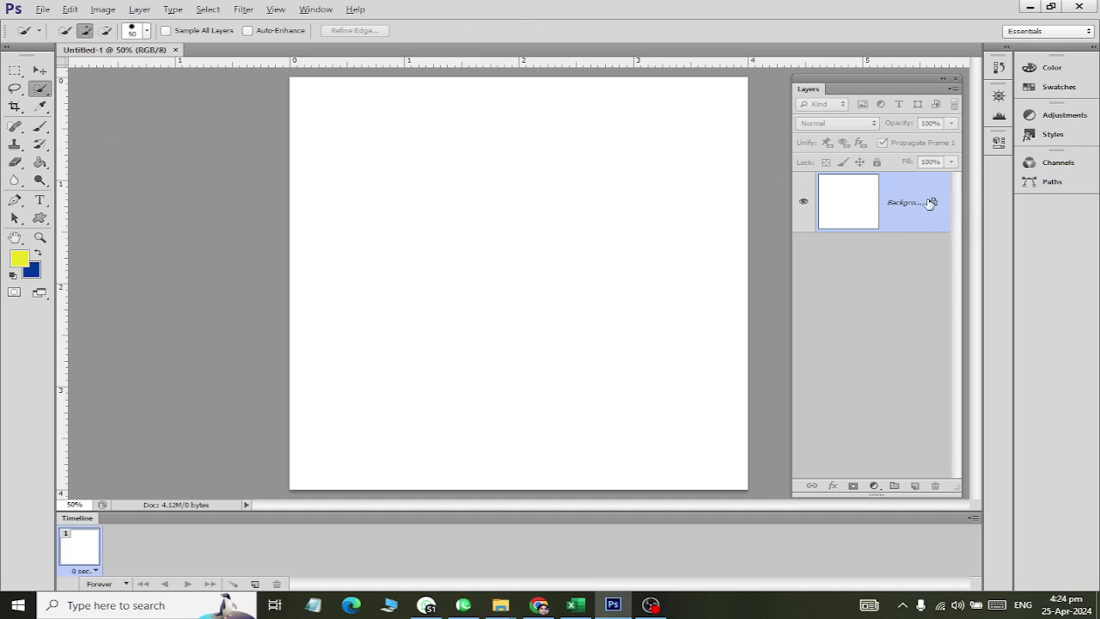
# Convert the locked Background layer into an editable Layer 0.
pyautogui.doubleClick(933, 204)
pyautogui.click(730, 193)
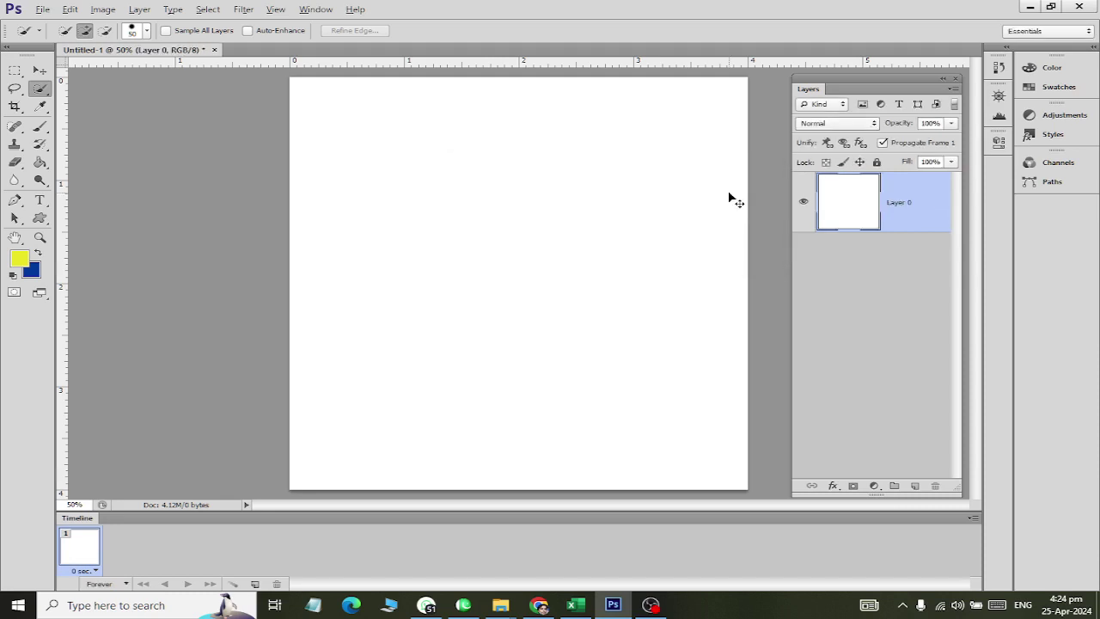
pyautogui.hotkey('ctrl', 's')
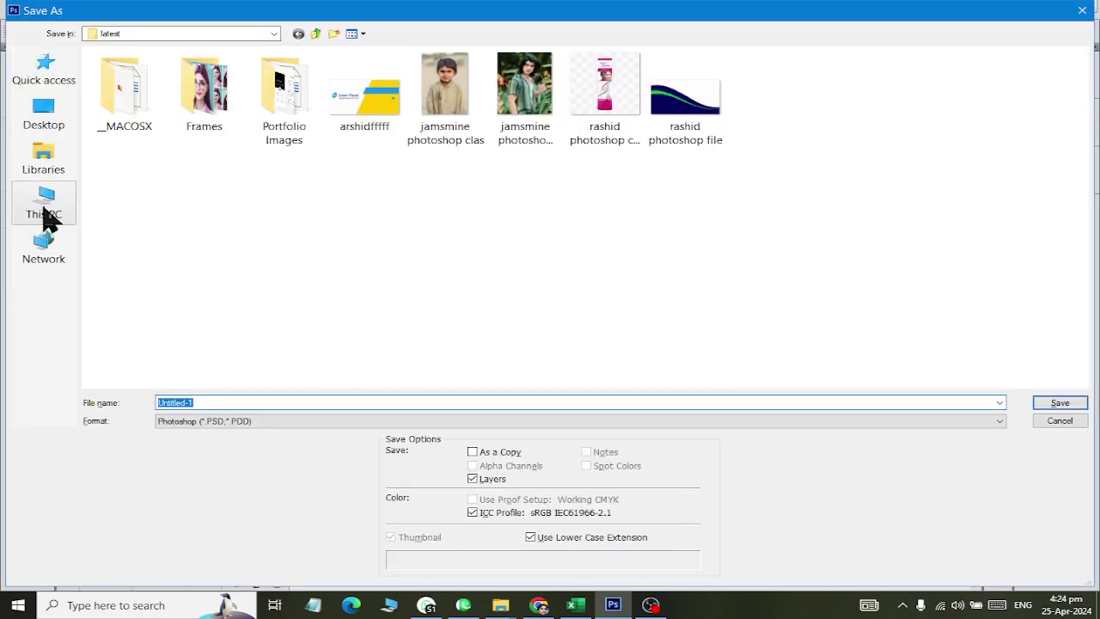
# Create a new folder named 'Social media' inside Documents > Ps Files.
pyautogui.click(53, 170)
pyautogui.doubleClick(312, 92)
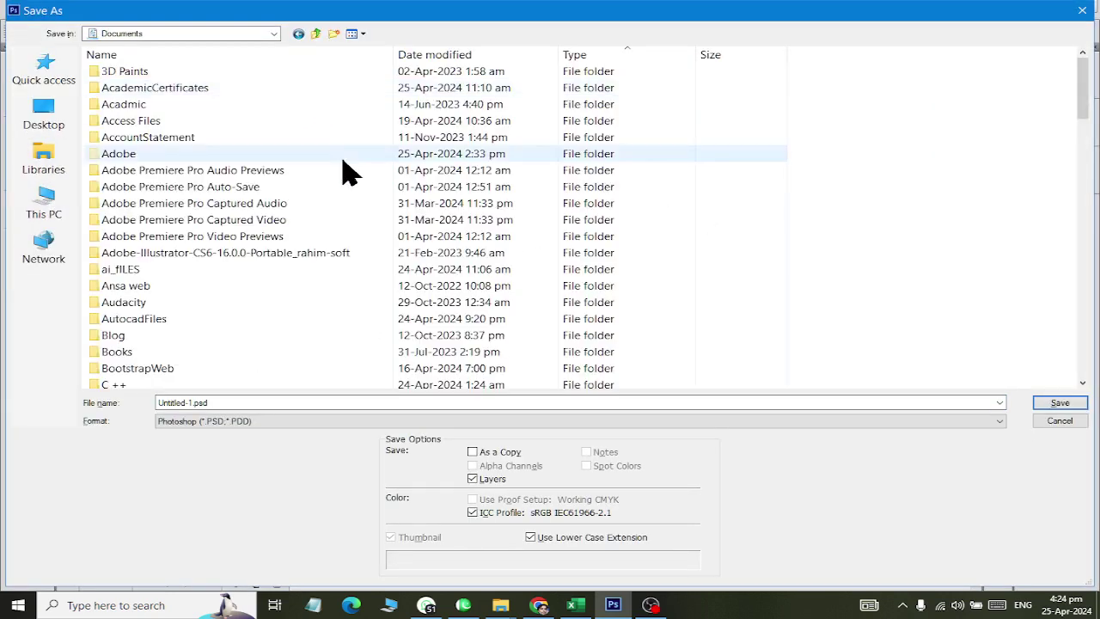
pyautogui.click(344, 160)
pyautogui.write('ps')
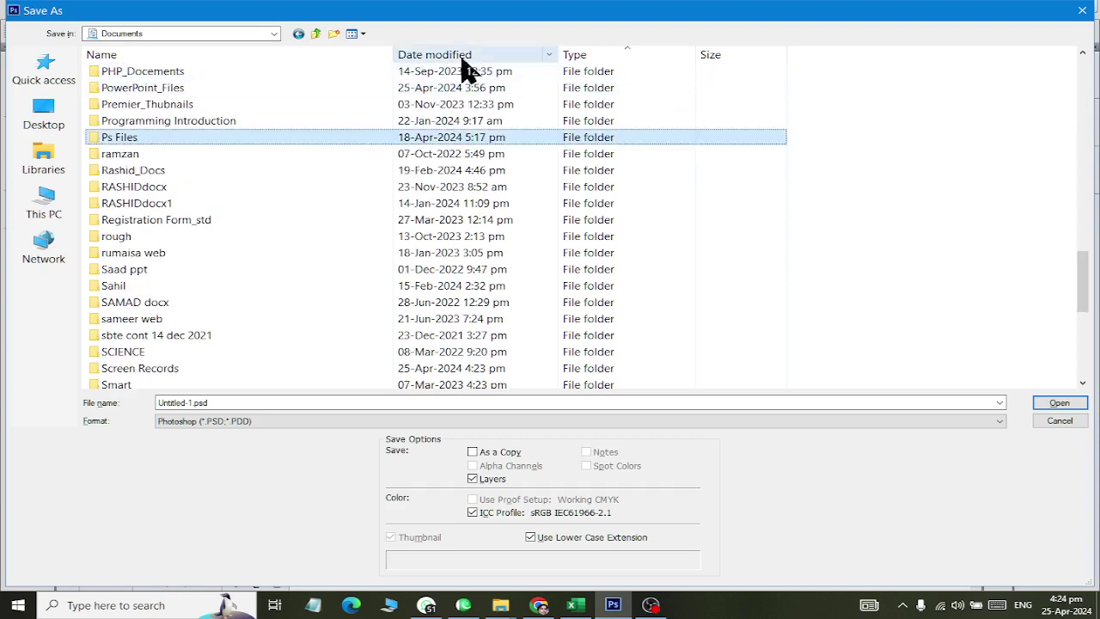
pyautogui.press('Return')
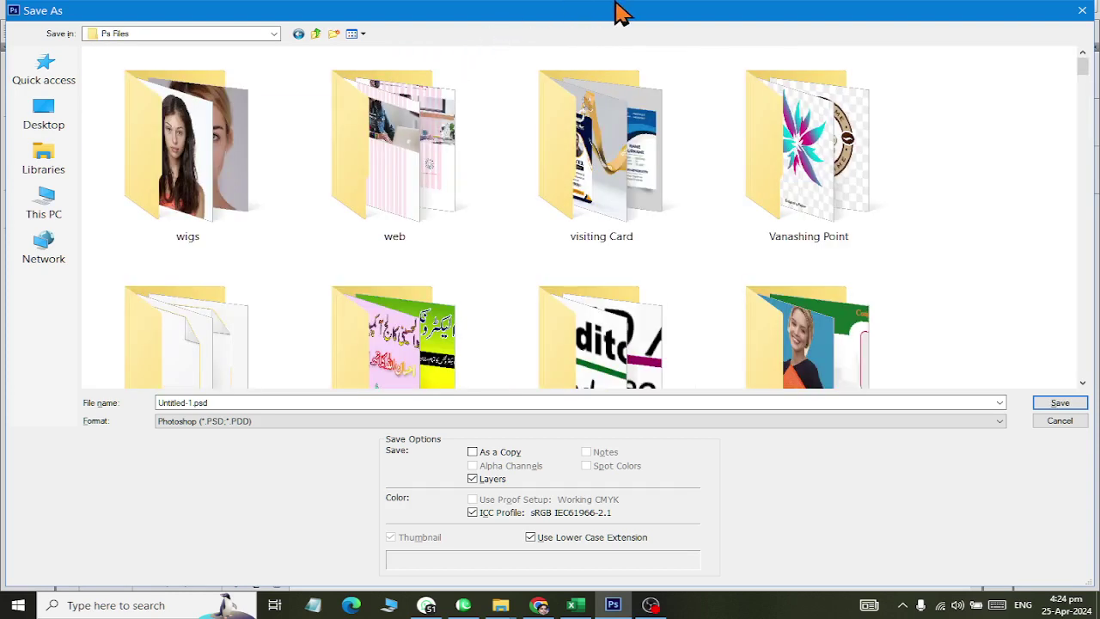
pyautogui.write('v')
pyautogui.press('Return')
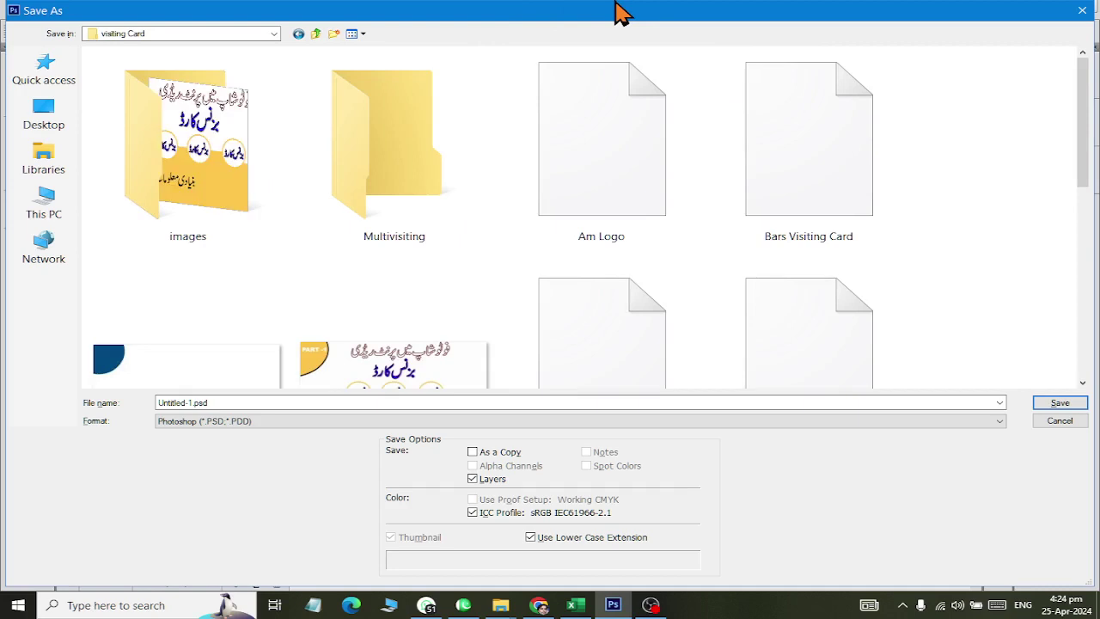
pyautogui.press('BackSpace')
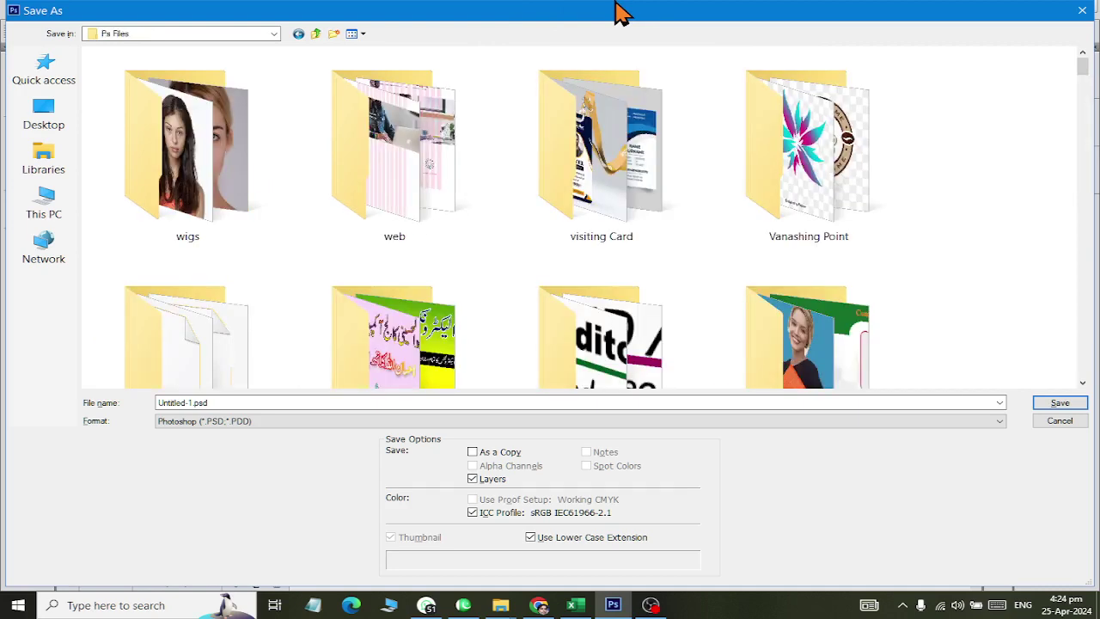
pyautogui.hotkey('ctrl', 'shift', 'n')
pyautogui.write('Soci')
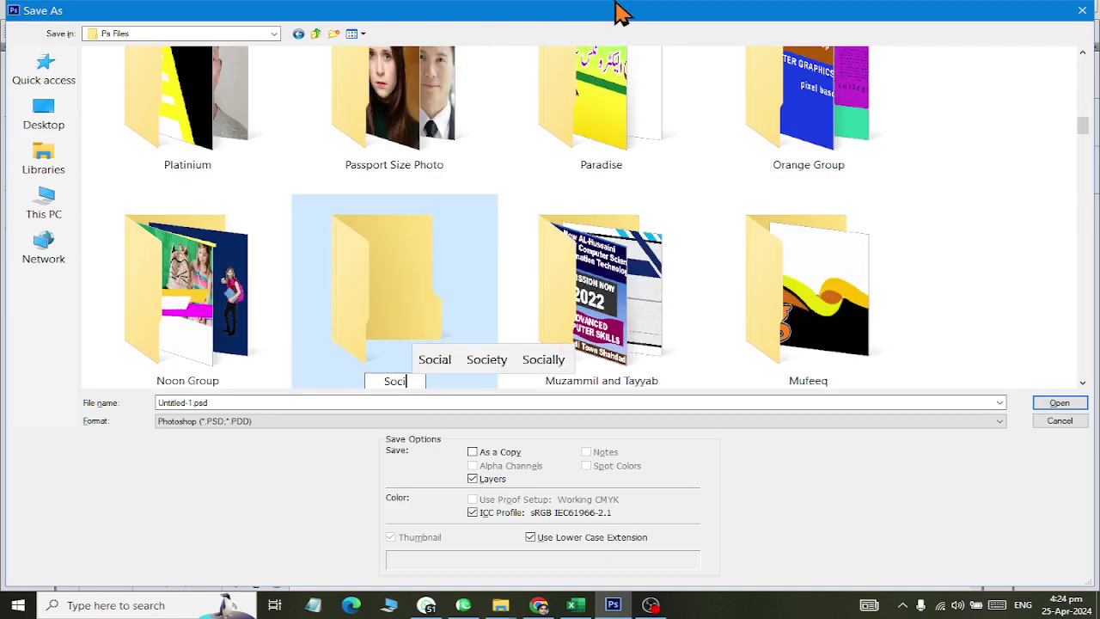
pyautogui.write('al media')
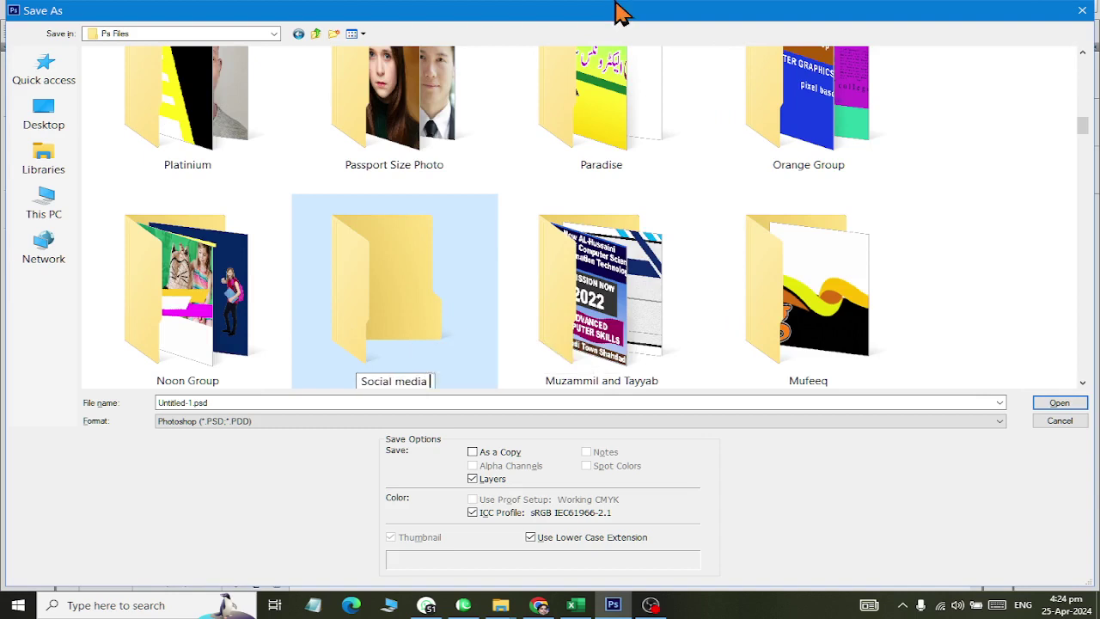
pyautogui.write(' pos')
pyautogui.press('BackSpace')
pyautogui.press('BackSpace')
pyautogui.press('BackSpace')
pyautogui.press('BackSpace')
pyautogui.press('Return')
pyautogui.press('Return')
# Save the document as 'Sundhine School Post' in the Social media folder.
pyautogui.hotkey('ctrl', 'a')
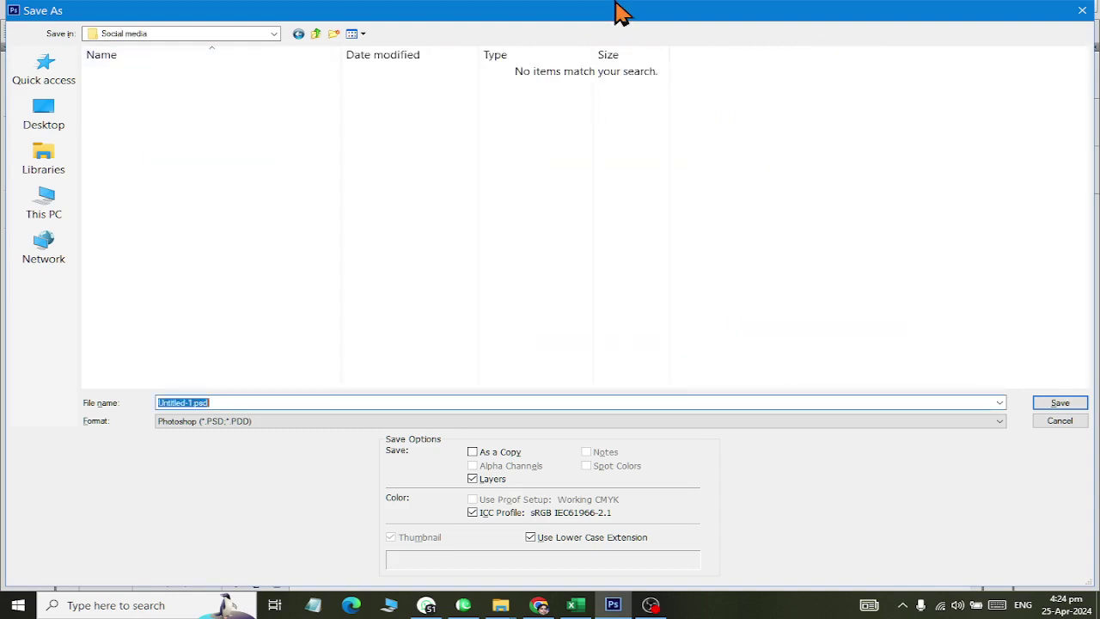
pyautogui.press('BackSpace')
pyautogui.write('s')
pyautogui.press('BackSpace')
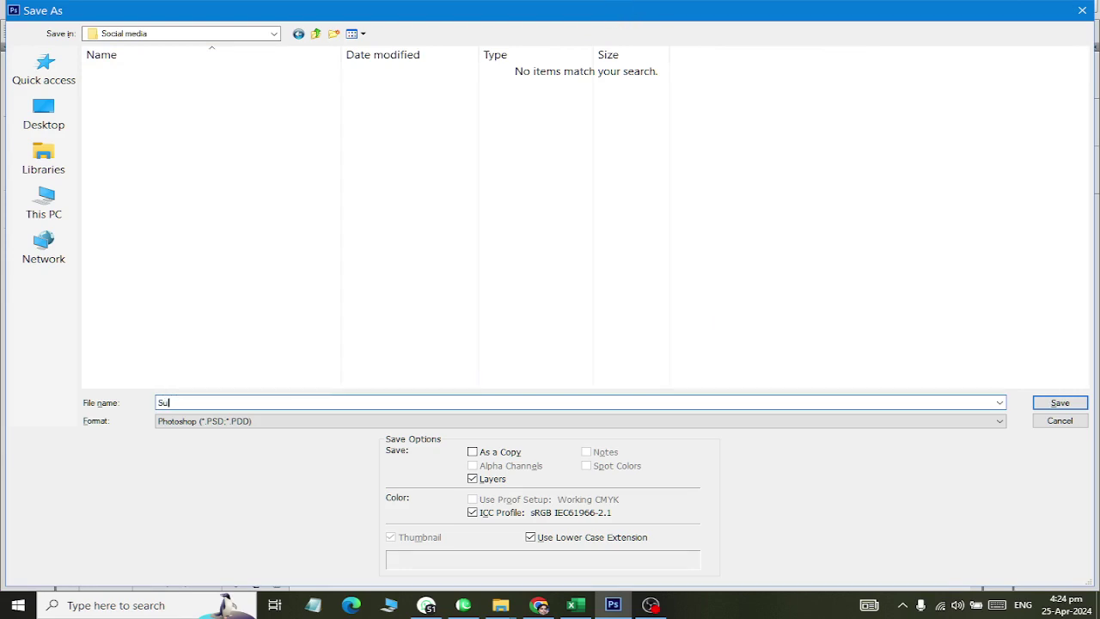
pyautogui.write('e School ')
pyautogui.write('Post')
pyautogui.press('Return')
pyautogui.press('Return')
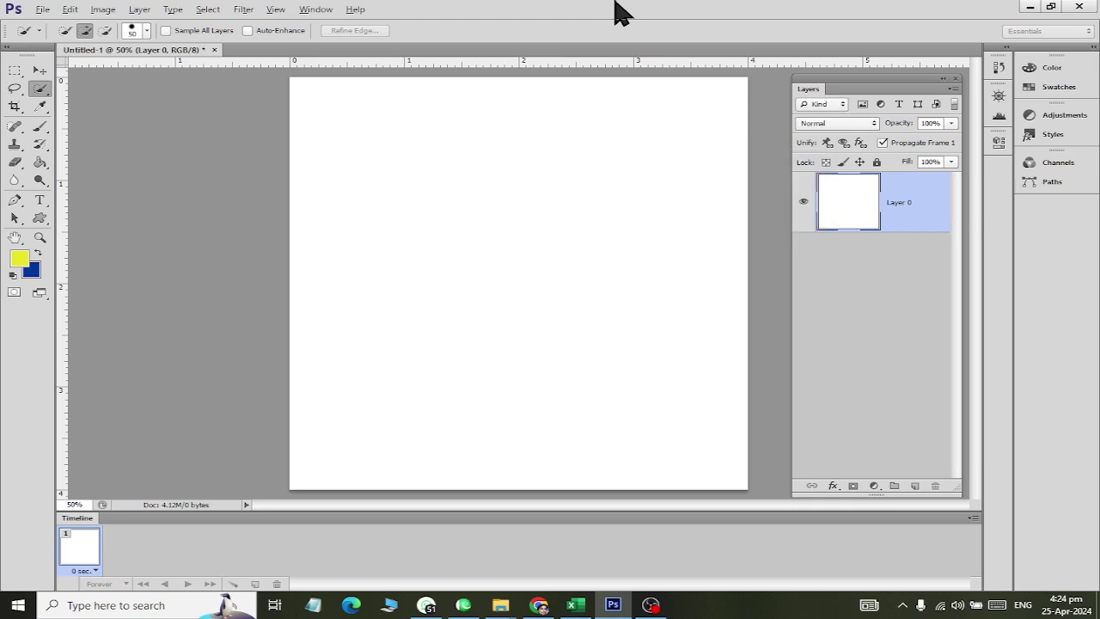
# Return to the WhatsApp reference poster and start saving the image into Documents.
pyautogui.hotkey('alt', 'Tab')
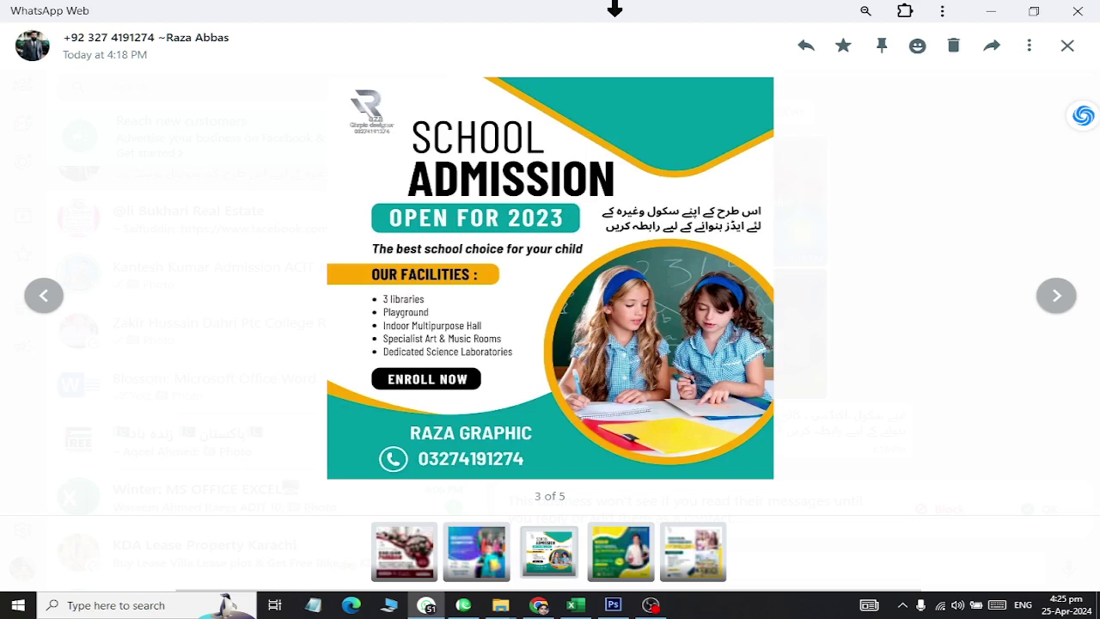
pyautogui.rightClick(454, 215)
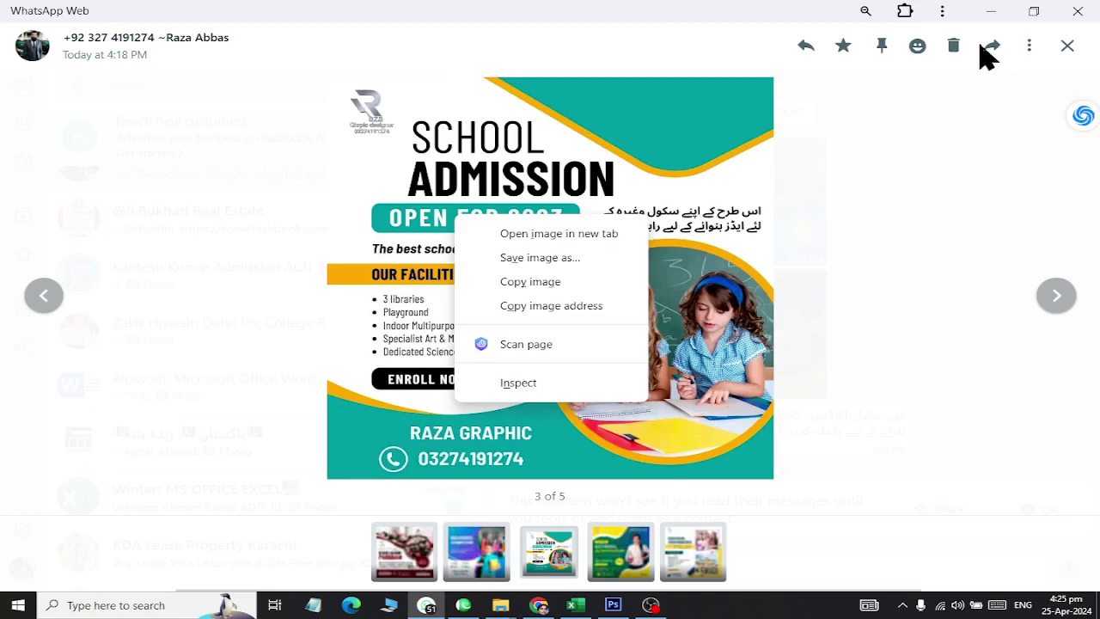
pyautogui.click(578, 267)
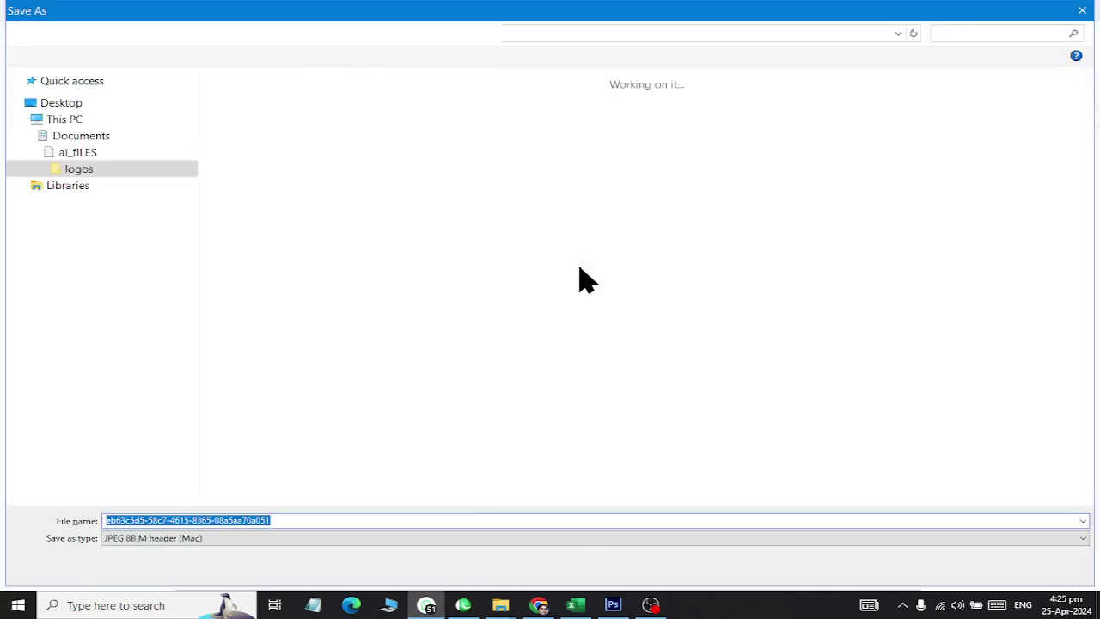
pyautogui.moveTo(191, 219); pyautogui.dragTo(187, 104)
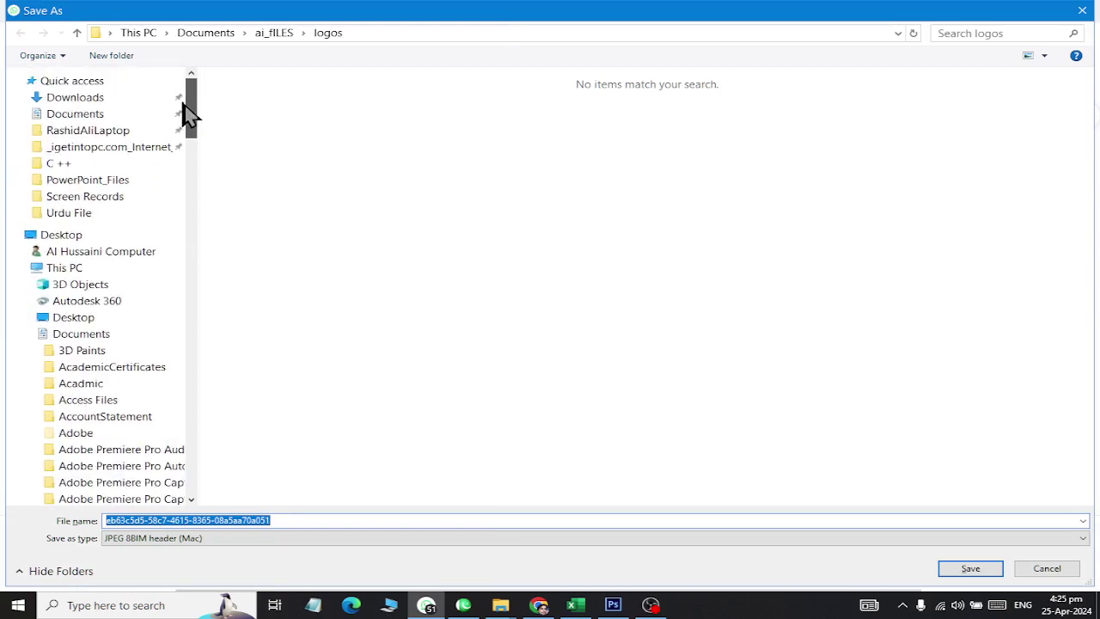
pyautogui.click(53, 115)
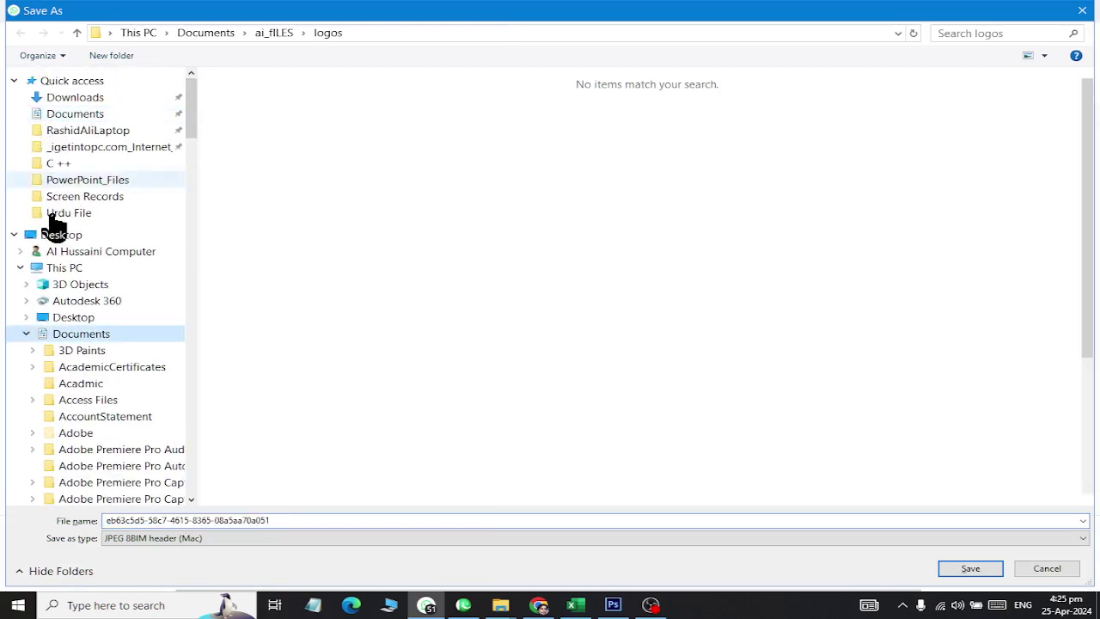
pyautogui.click(359, 211)
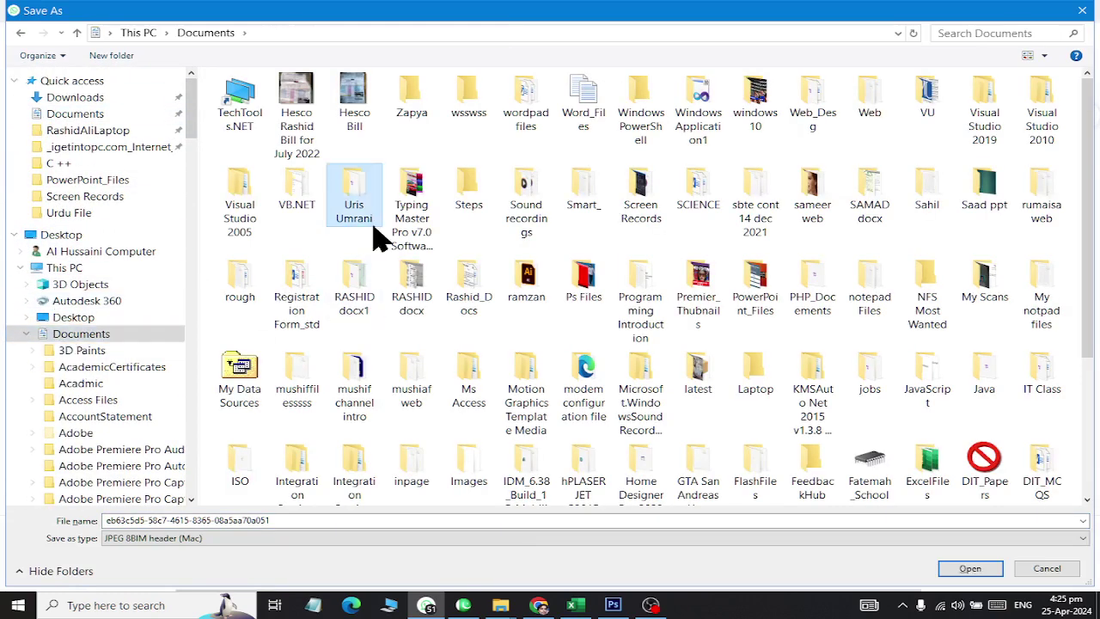
# Save the poster as 'SocialPost' in Ps Files > PS_assignment and close the preview.
pyautogui.write('ps')
pyautogui.press('Return')
pyautogui.write('ps')
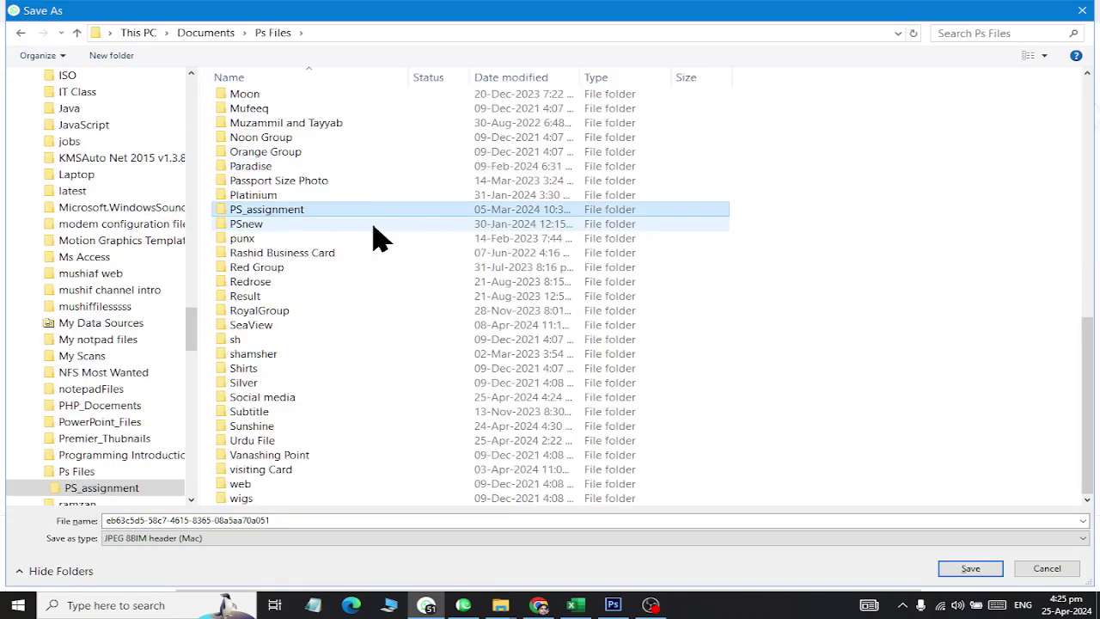
pyautogui.press('Return')
pyautogui.click(204, 521)
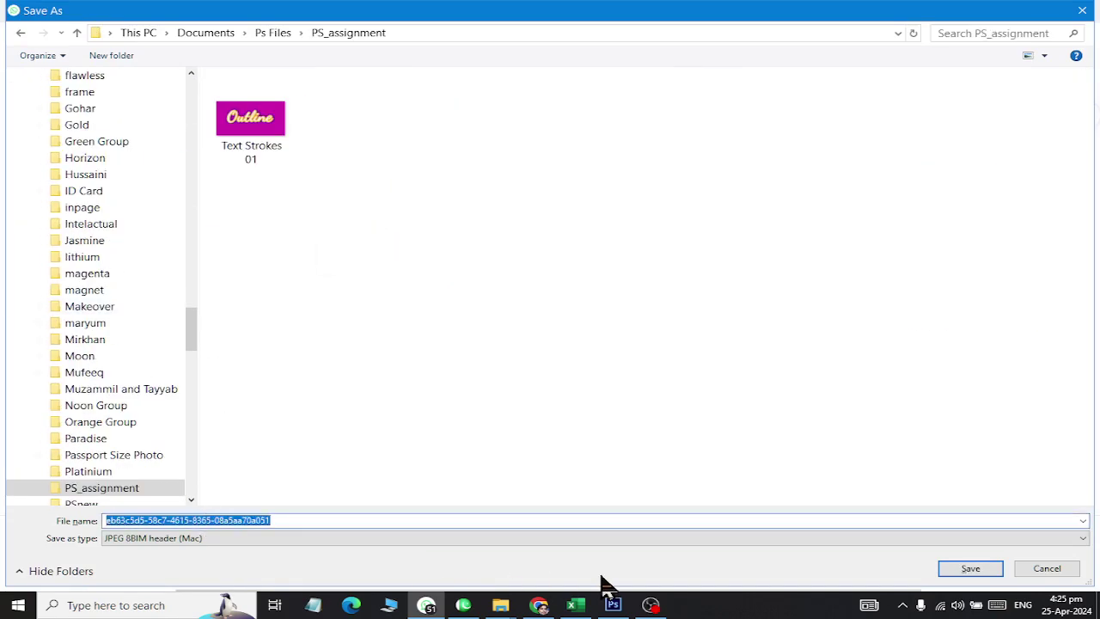
pyautogui.write('Social Media')
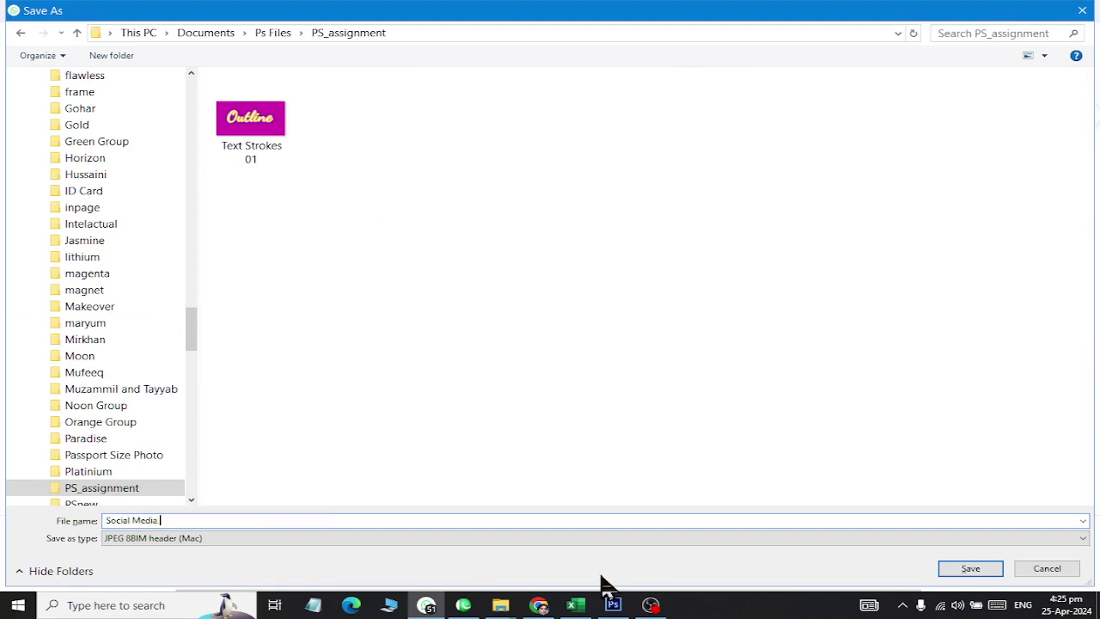
pyautogui.write('Post')
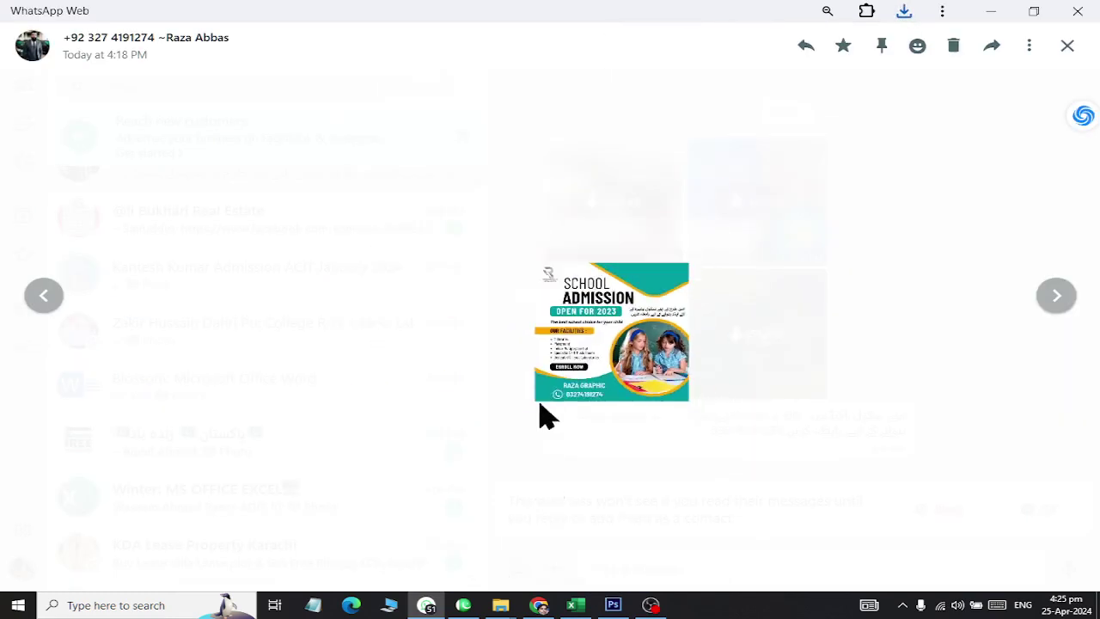
pyautogui.click(547, 416)
# Open Sundhine School Post from Documents > Ps Files > Social media in Photoshop.
pyautogui.hotkey('alt', 'Tab')
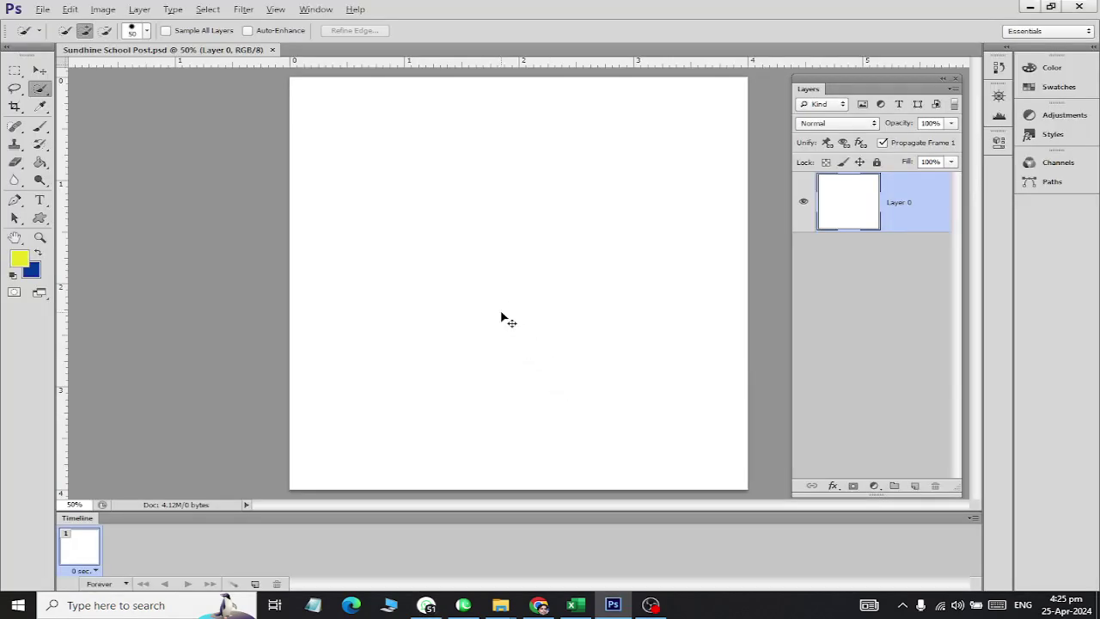
pyautogui.hotkey('ctrl', 'o')
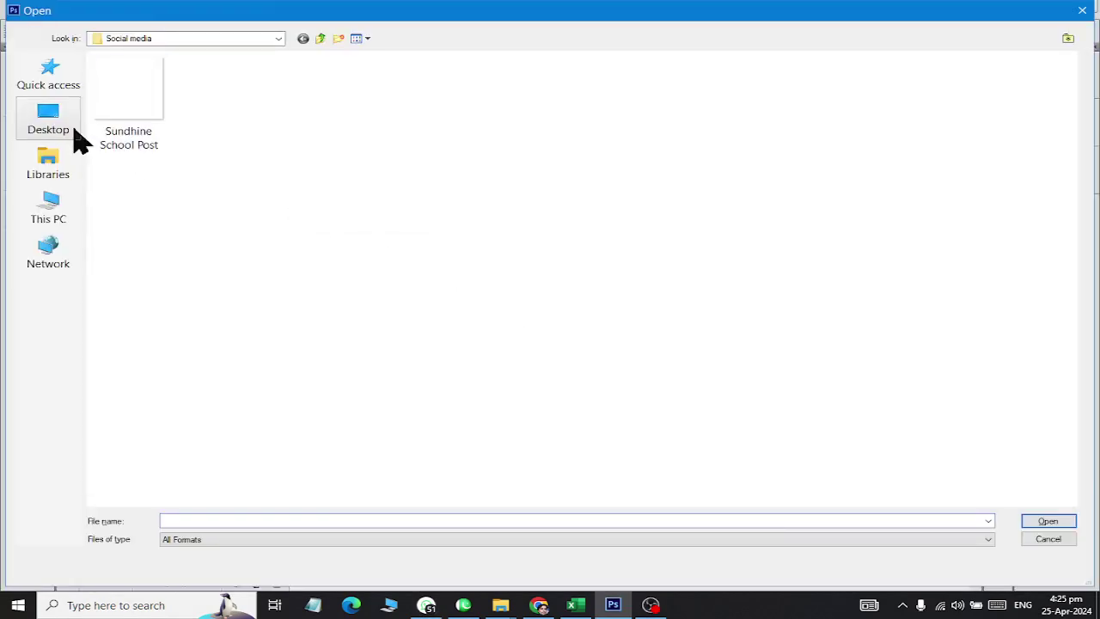
pyautogui.click(67, 175)
pyautogui.doubleClick(430, 93)
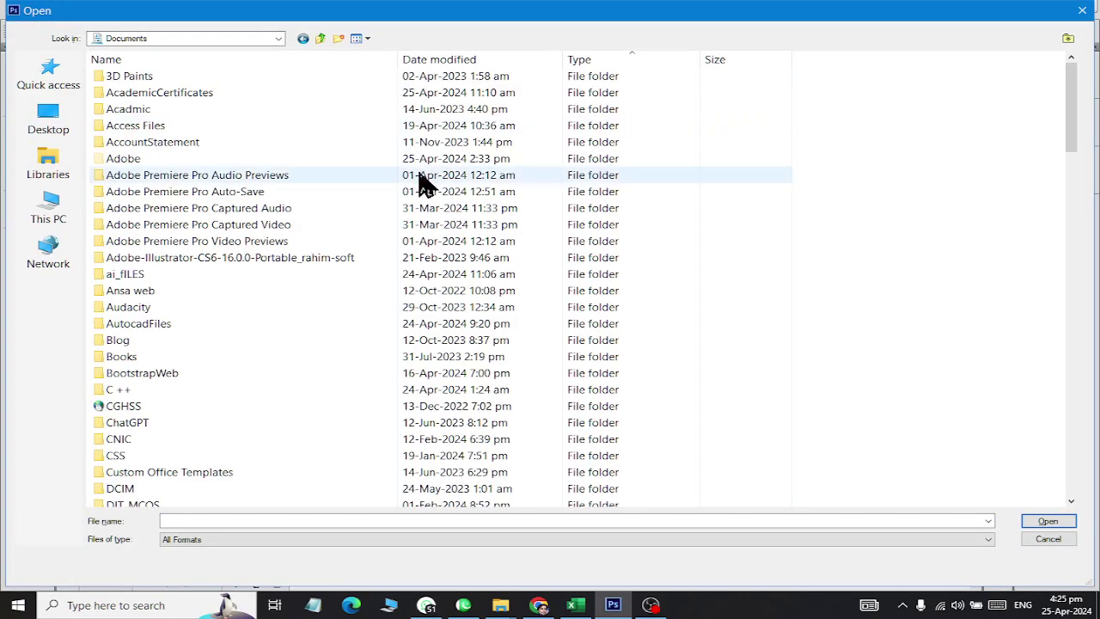
pyautogui.write('ps')
pyautogui.press('Return')
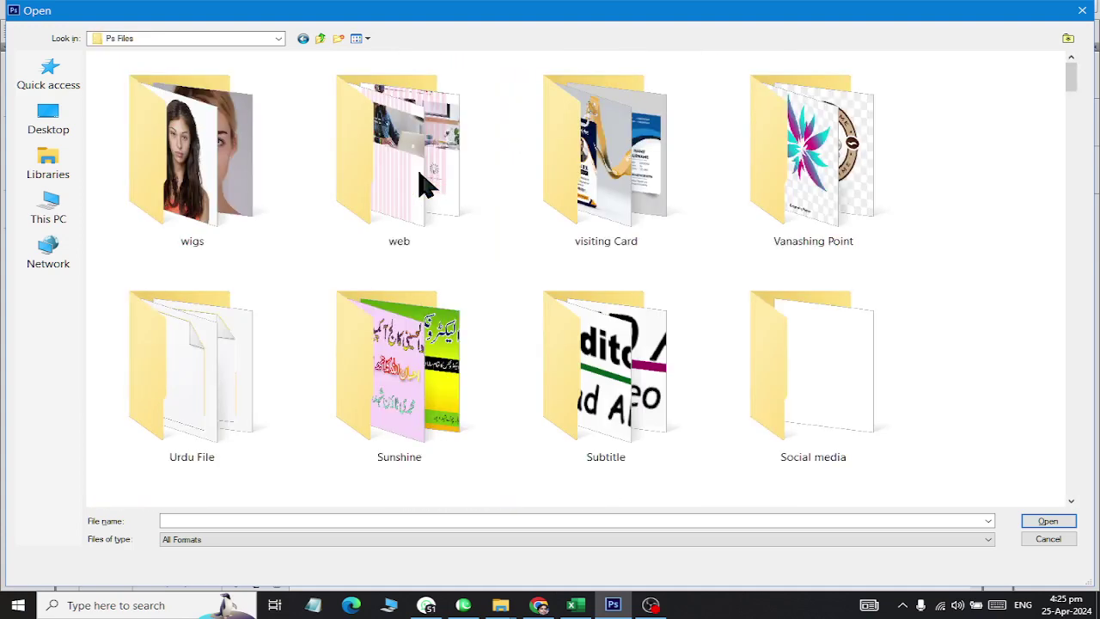
pyautogui.write('so')
pyautogui.press('Return')
pyautogui.press('Down')
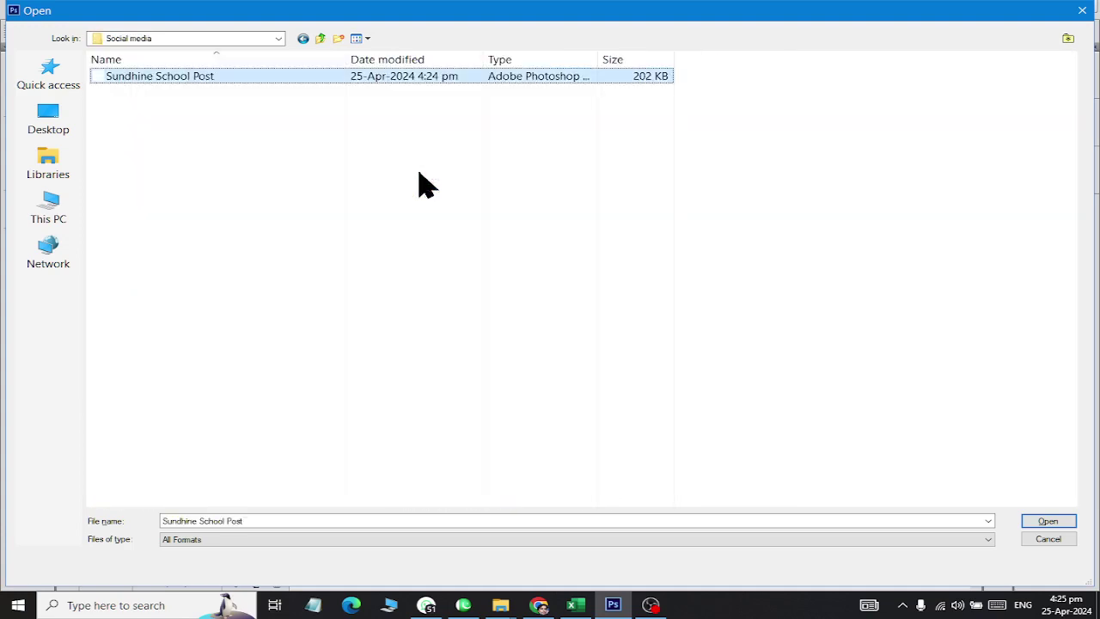
pyautogui.press('Return')
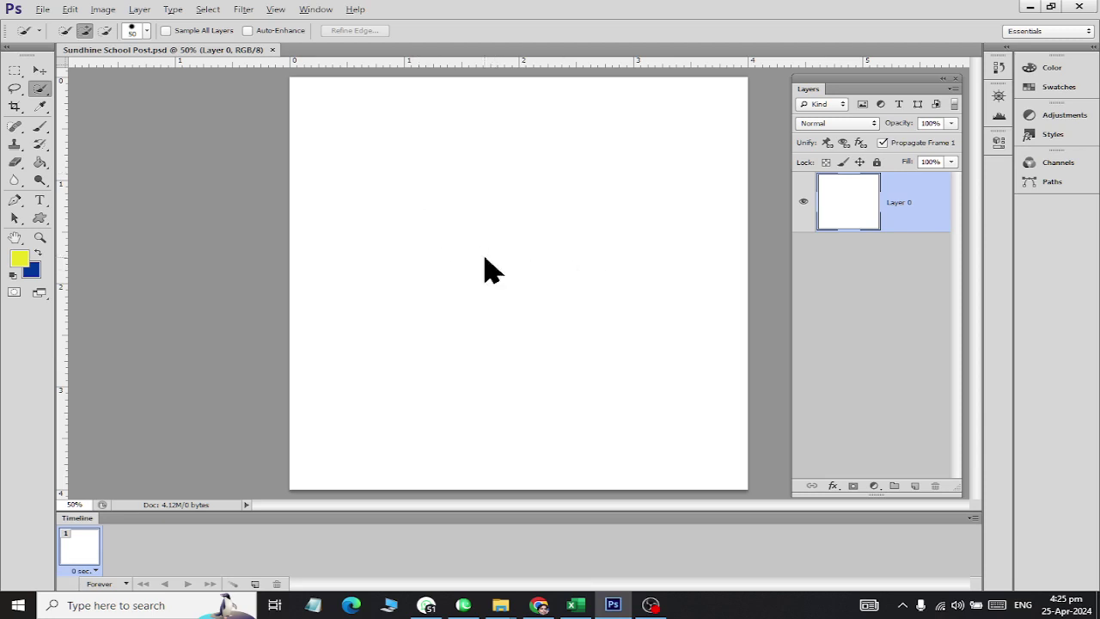
pyautogui.hotkey('ctrl', 'o')
pyautogui.doubleClick(151, 91)
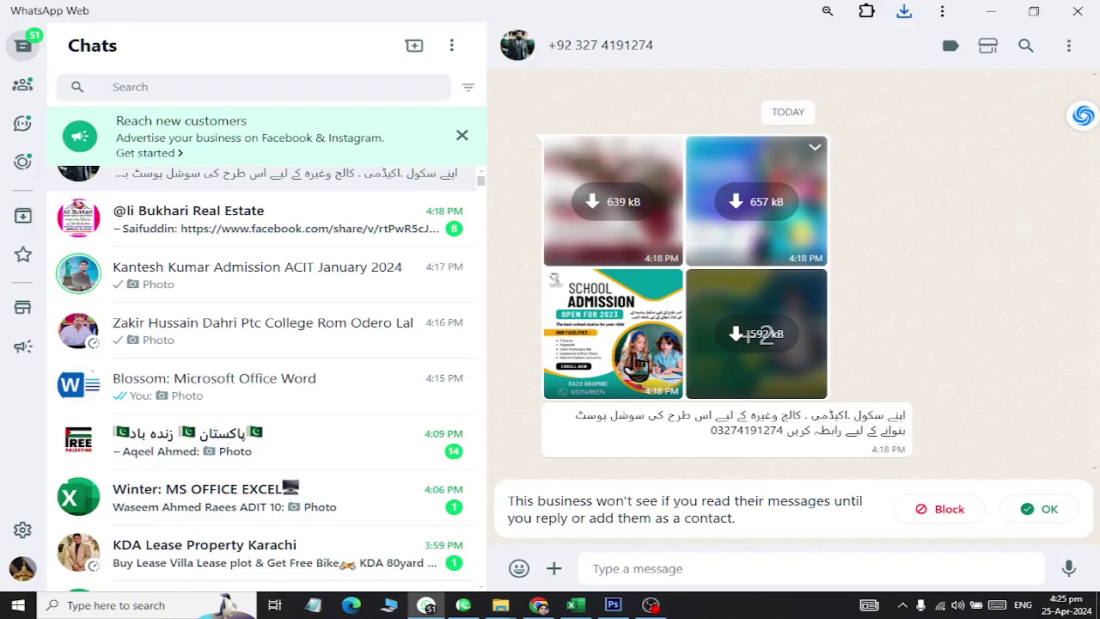
# Copy the full-size School Admission poster image to the clipboard.
pyautogui.click(636, 366)
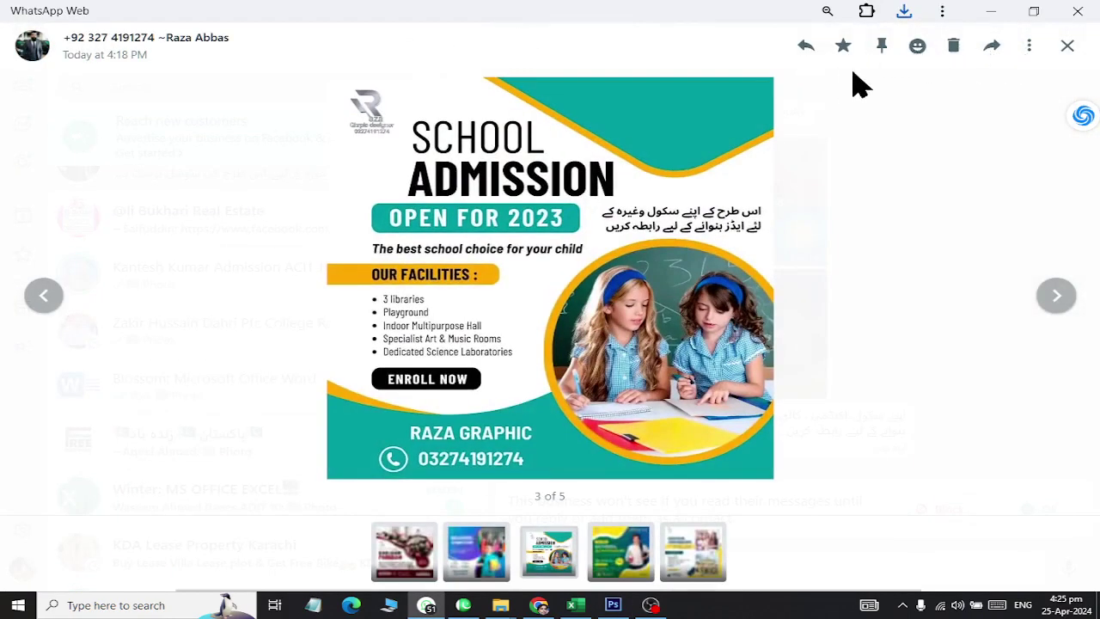
pyautogui.rightClick(641, 196)
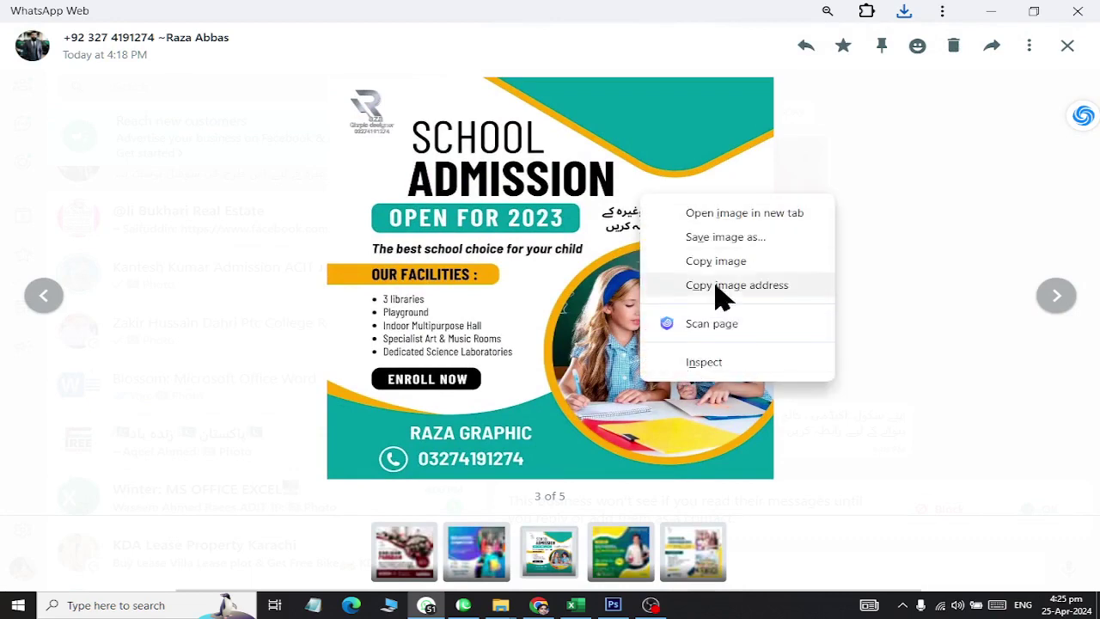
pyautogui.click(735, 261)
pyautogui.press('Escape')
# Paste the poster, then close Sundhine School Post without saving the changes.
pyautogui.hotkey('alt', 'Tab')
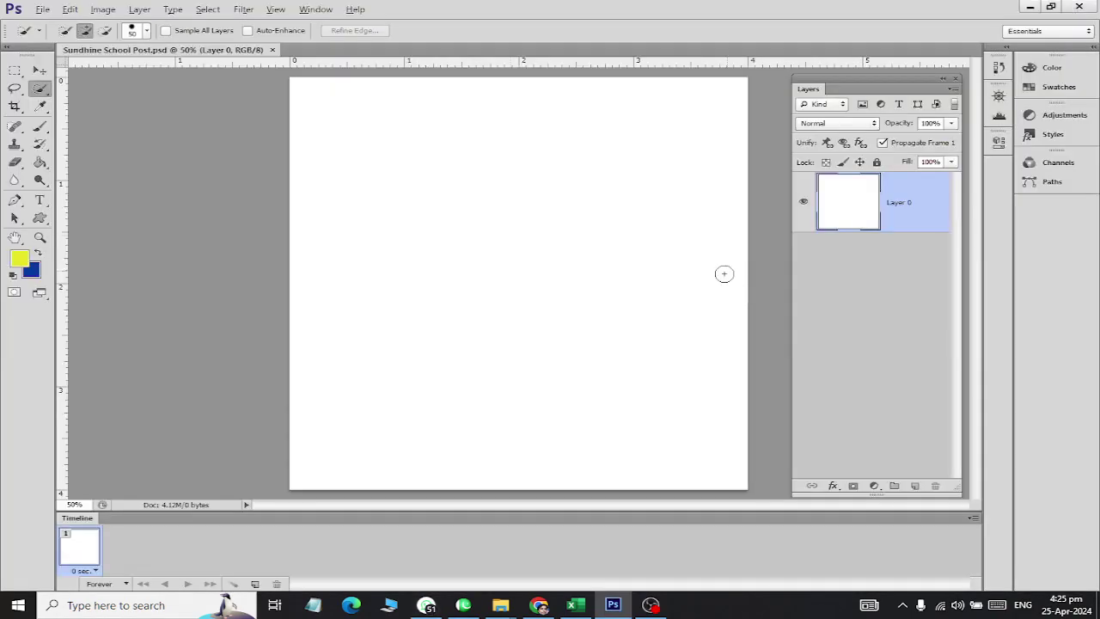
pyautogui.hotkey('ctrl', 'v')
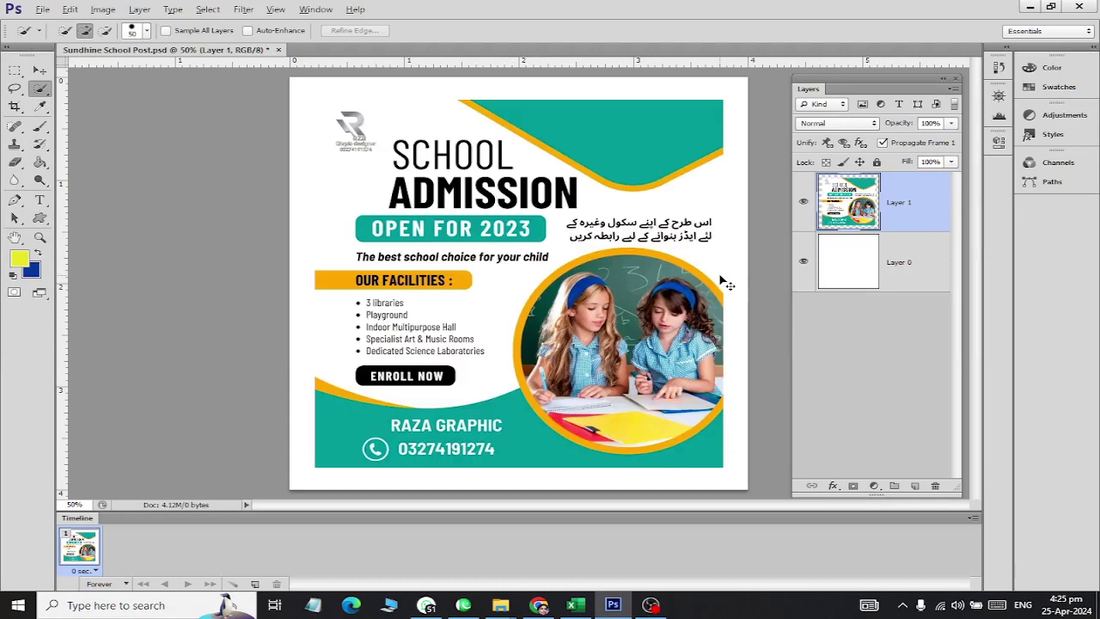
pyautogui.hotkey('ctrl', 'w')
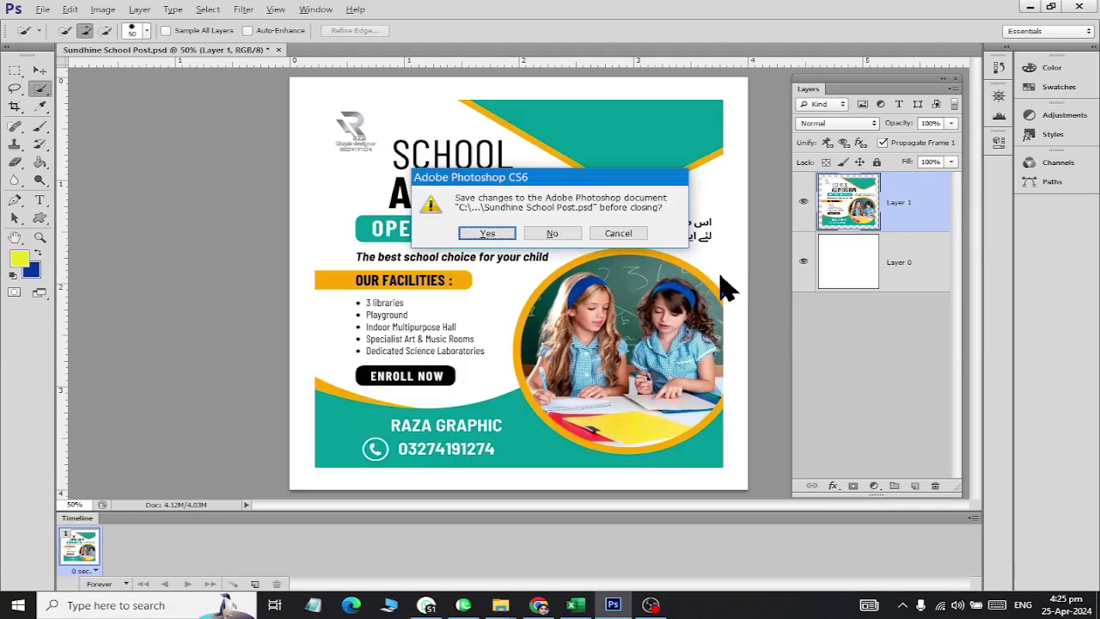
pyautogui.click(552, 238)
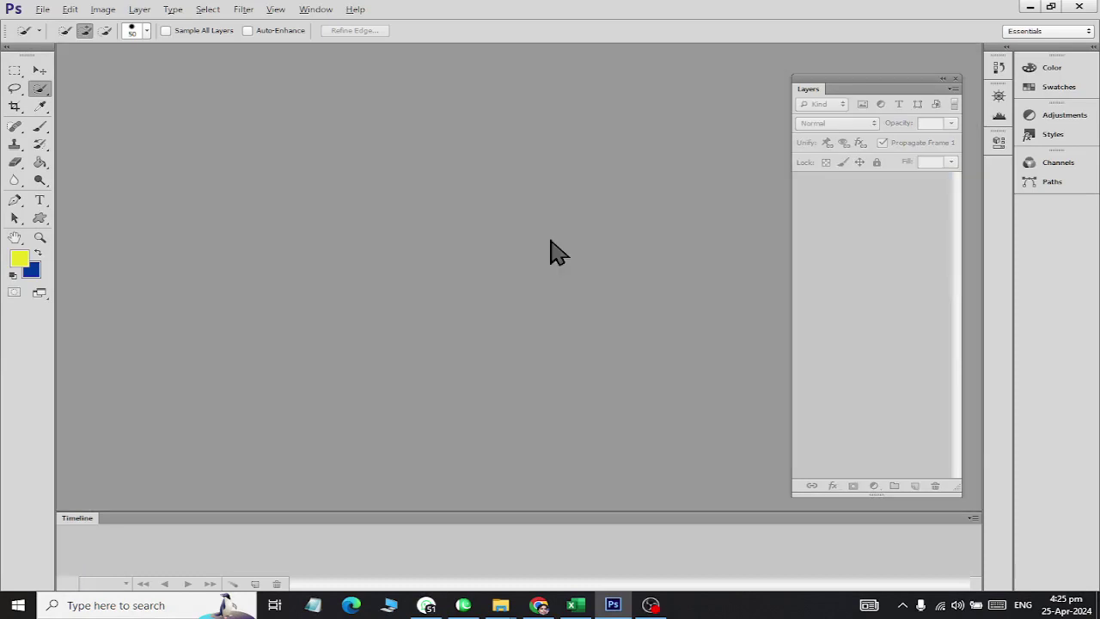
# Create a new clipboard-sized 1070 × 1070 px document with resolution 50.
pyautogui.hotkey('ctrl', 'n')
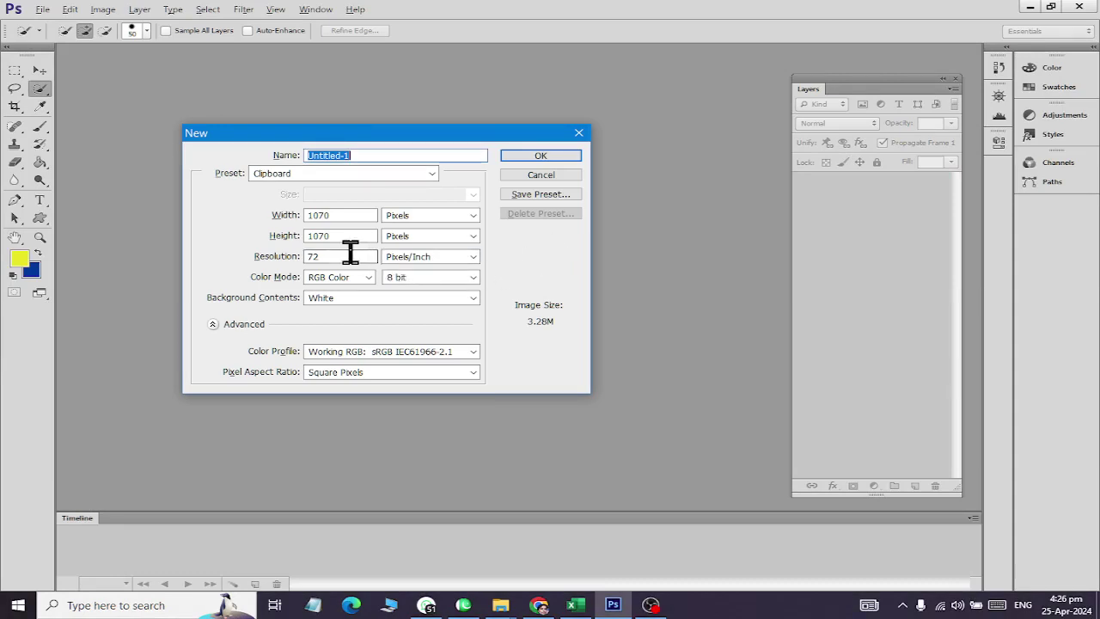
pyautogui.doubleClick(344, 256)
pyautogui.write('50')
pyautogui.press('Return')
# Paste the poster into Untitled-1 and check its image size.
pyautogui.hotkey('ctrl', 'v')
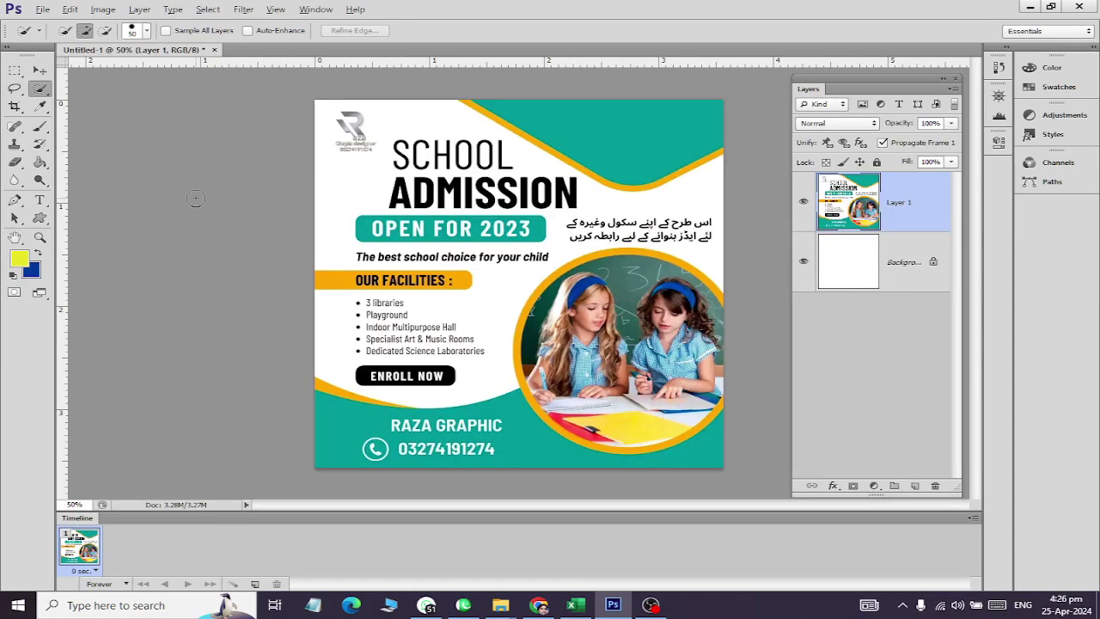
pyautogui.hotkey('ctrl', 'alt', 'i')
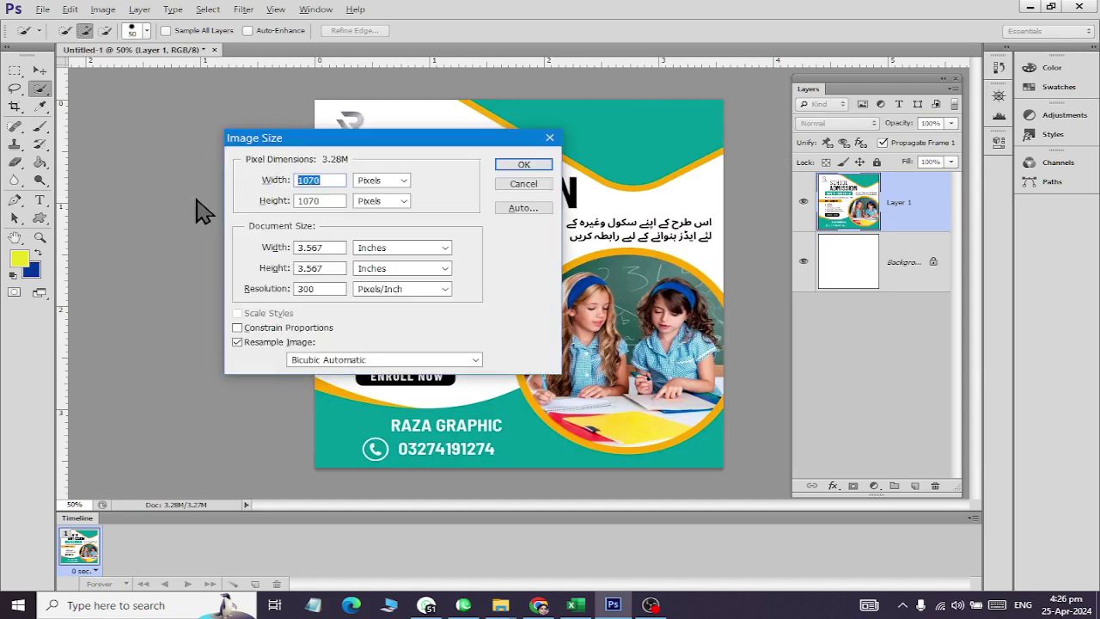
pyautogui.press('Return')
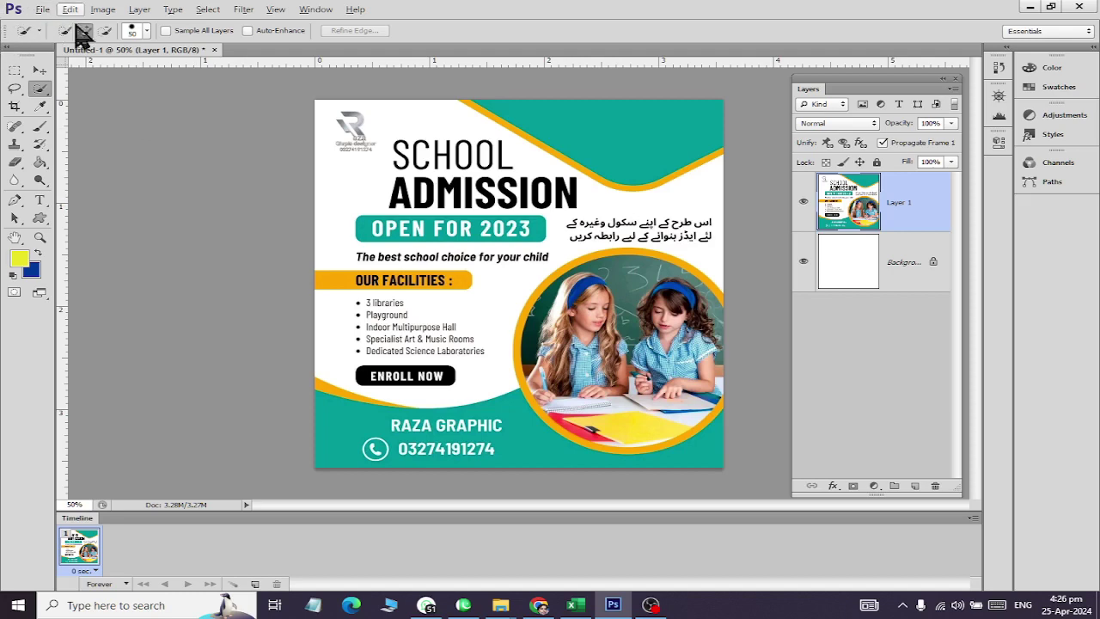
pyautogui.hotkey('ctrl', 'o')
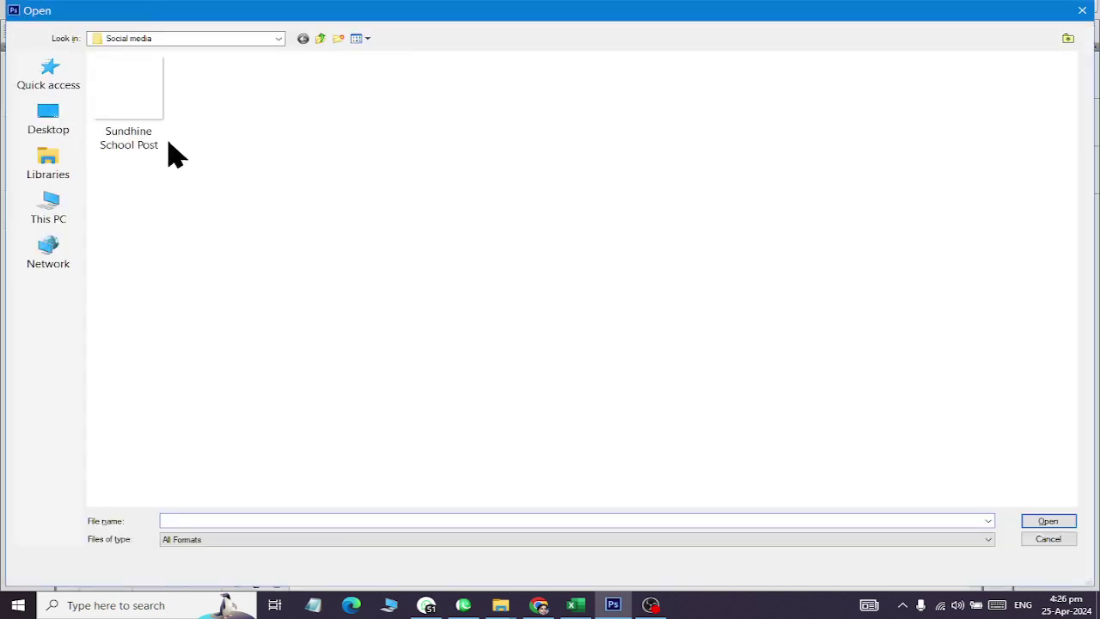
# Open Sundhine School Post as a second tab beside the Untitled-1 poster.
pyautogui.click(143, 116)
pyautogui.doubleClick(142, 116)
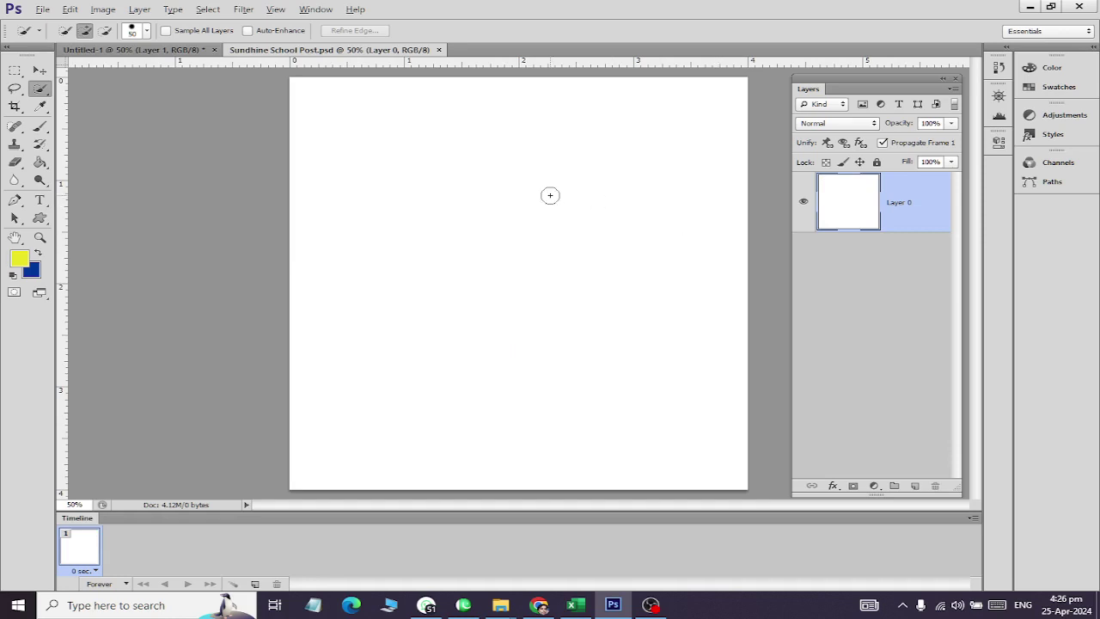
pyautogui.click(153, 51)
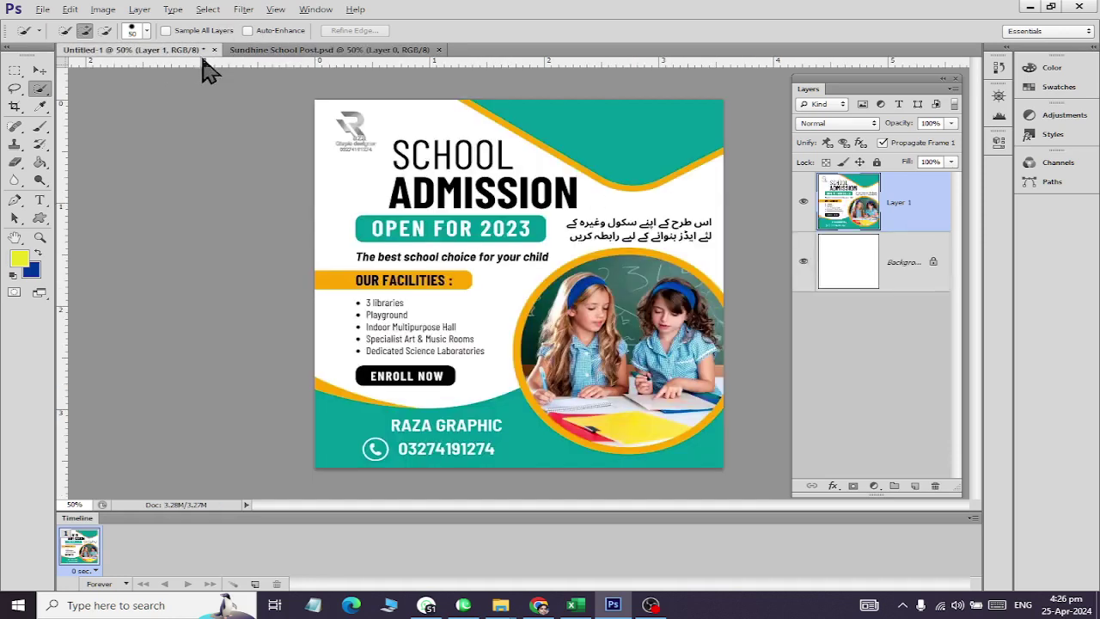
pyautogui.click(313, 52)
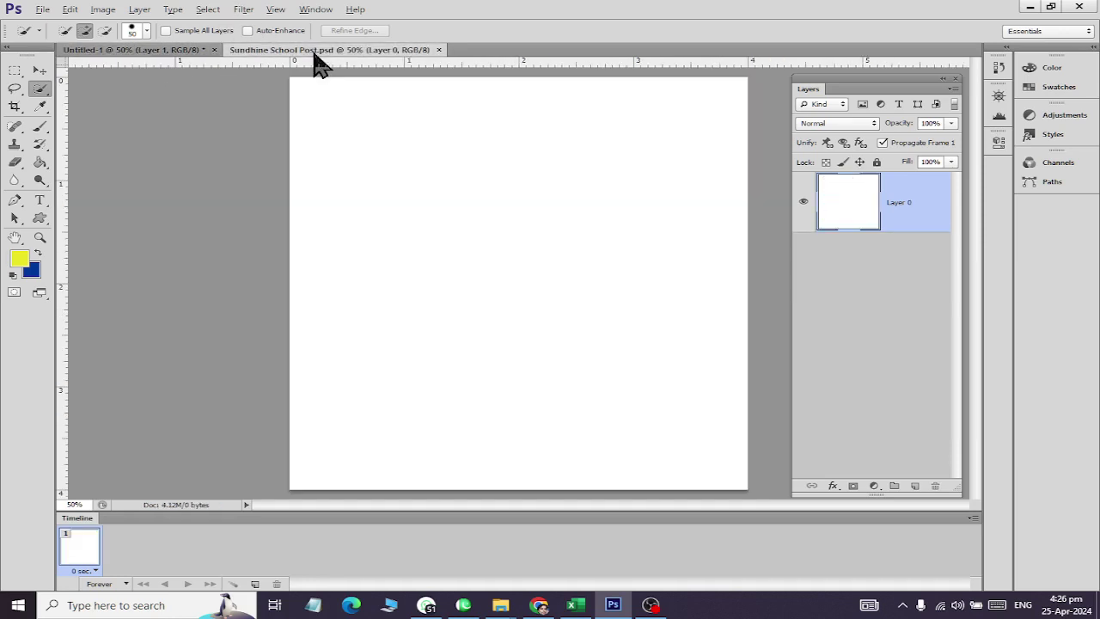
pyautogui.click(160, 52)
# Zoom around the Untitled-1 poster and bring up the Edit menu.
pyautogui.scroll(3, 653, 249)
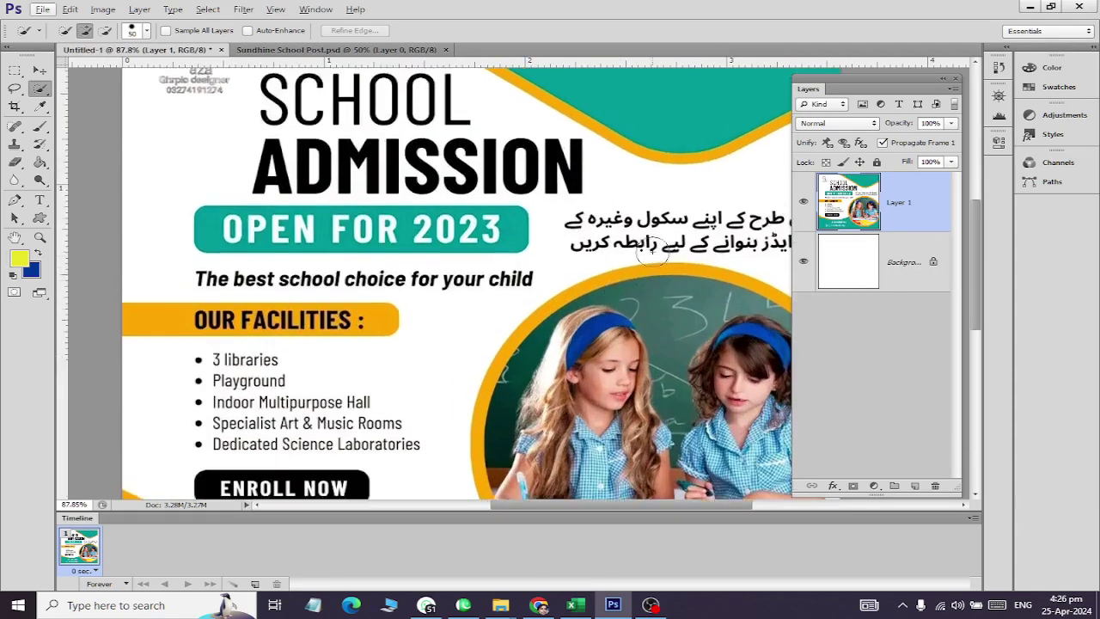
pyautogui.scroll(-3, 636, 262)
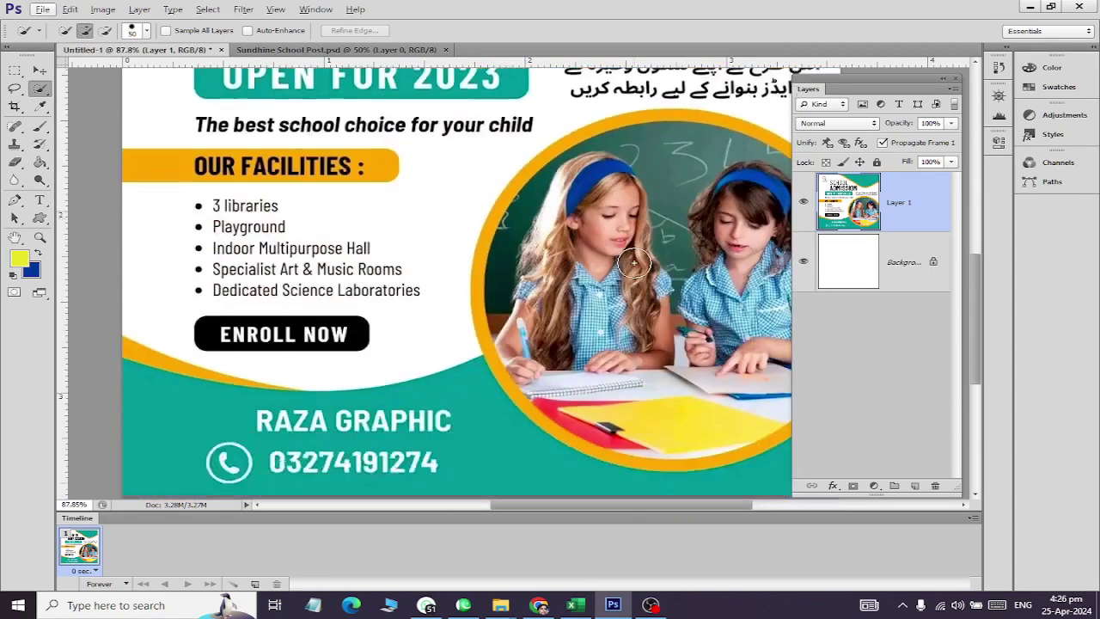
pyautogui.scroll(-1, 633, 264)
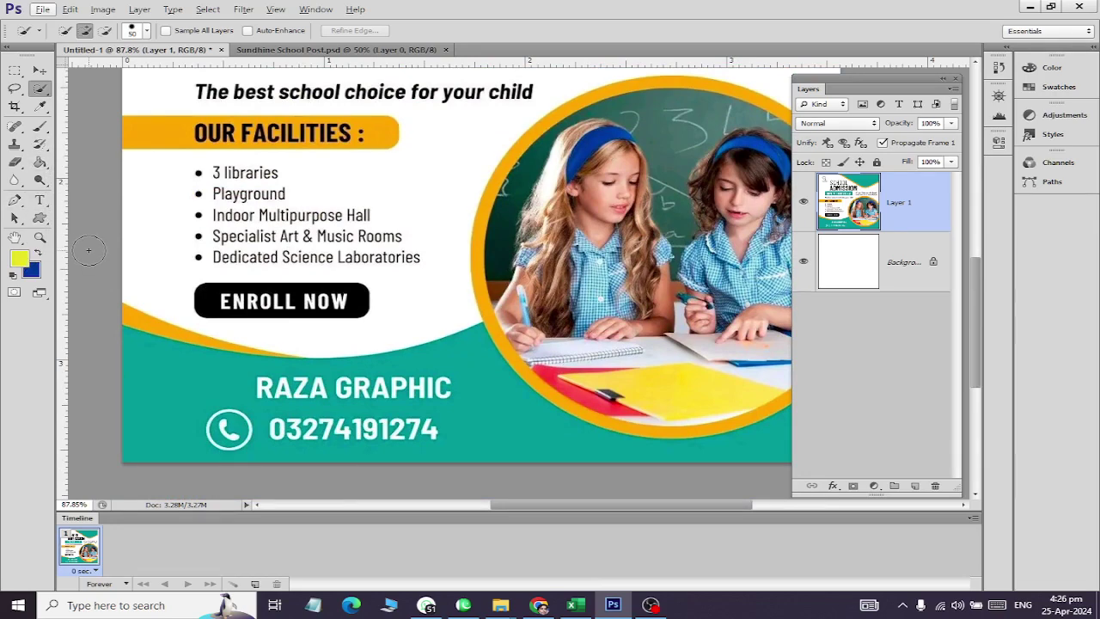
pyautogui.press('e')
pyautogui.hotkey('alt', 'e')
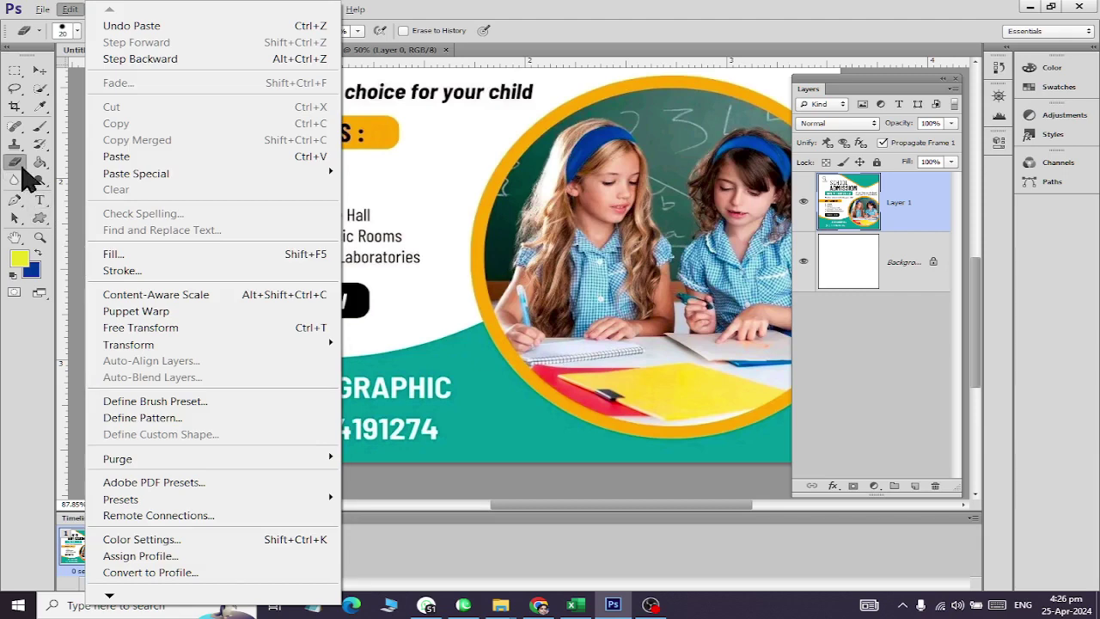
# Sample a poster colour into the foreground colour picker with the eyedropper.
pyautogui.press('Escape')
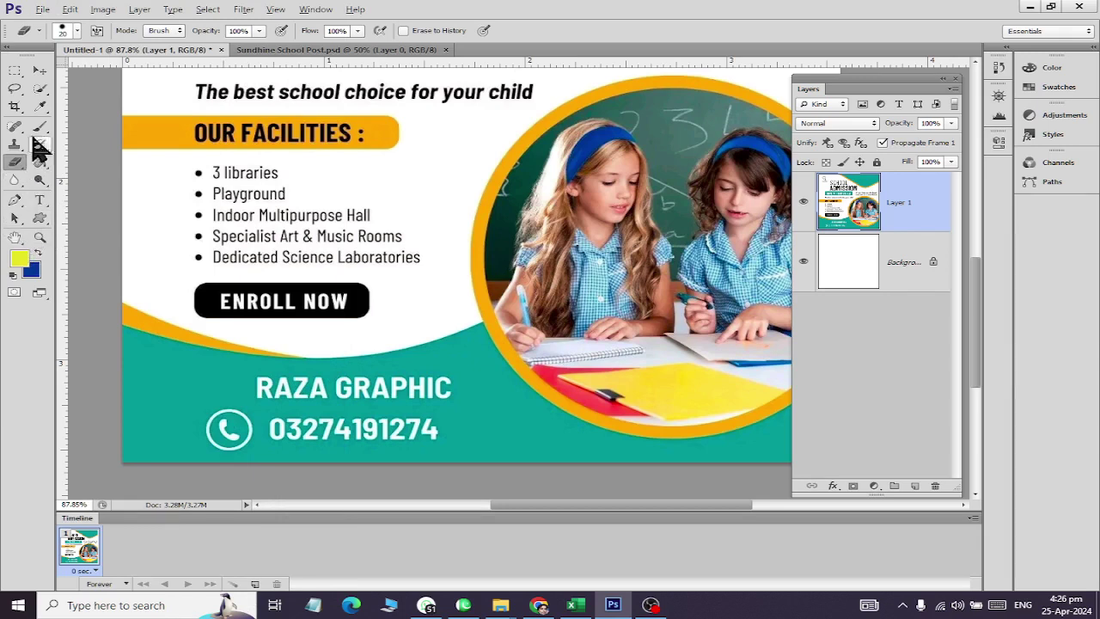
pyautogui.click(40, 106)
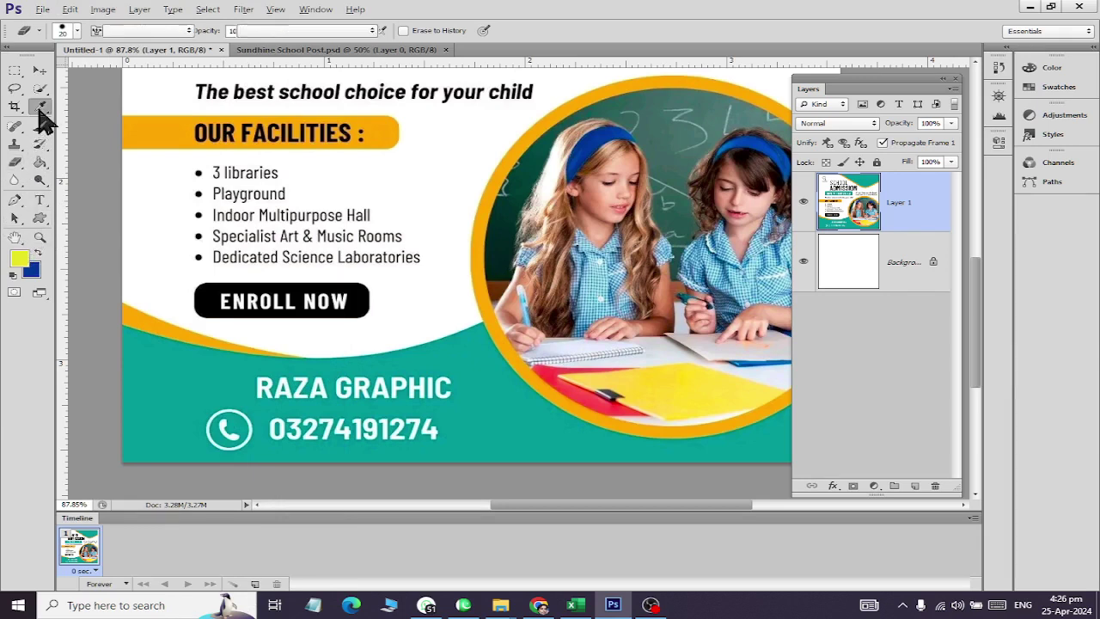
pyautogui.click(19, 257)
pyautogui.click(174, 389)
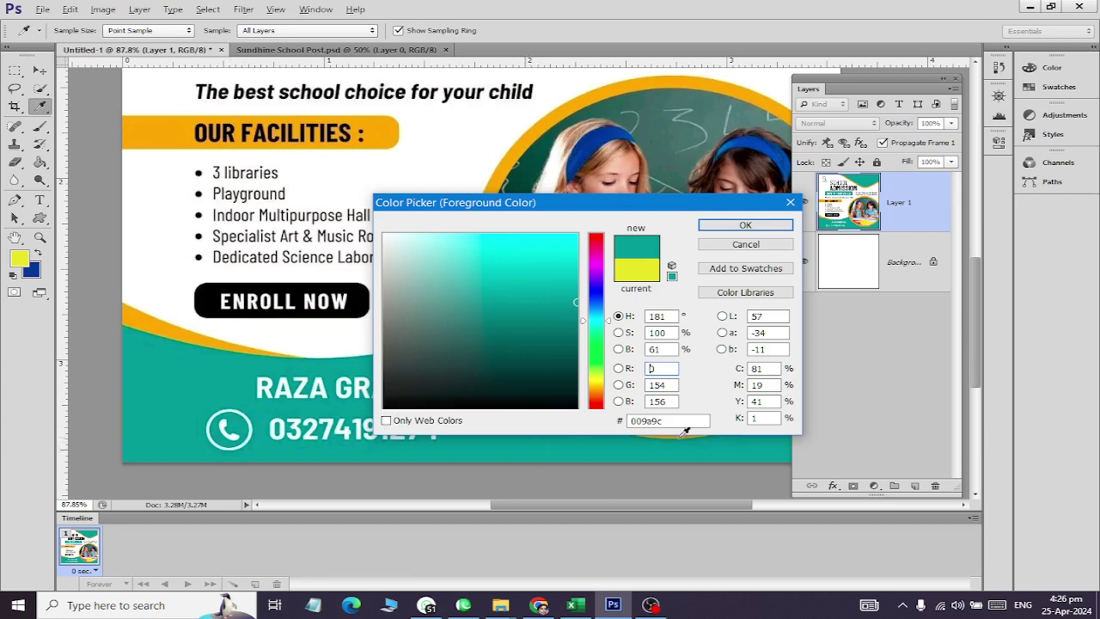
# Launch the on-screen keyboard via Run, then cancel the Color Picker.
pyautogui.press('super+r')
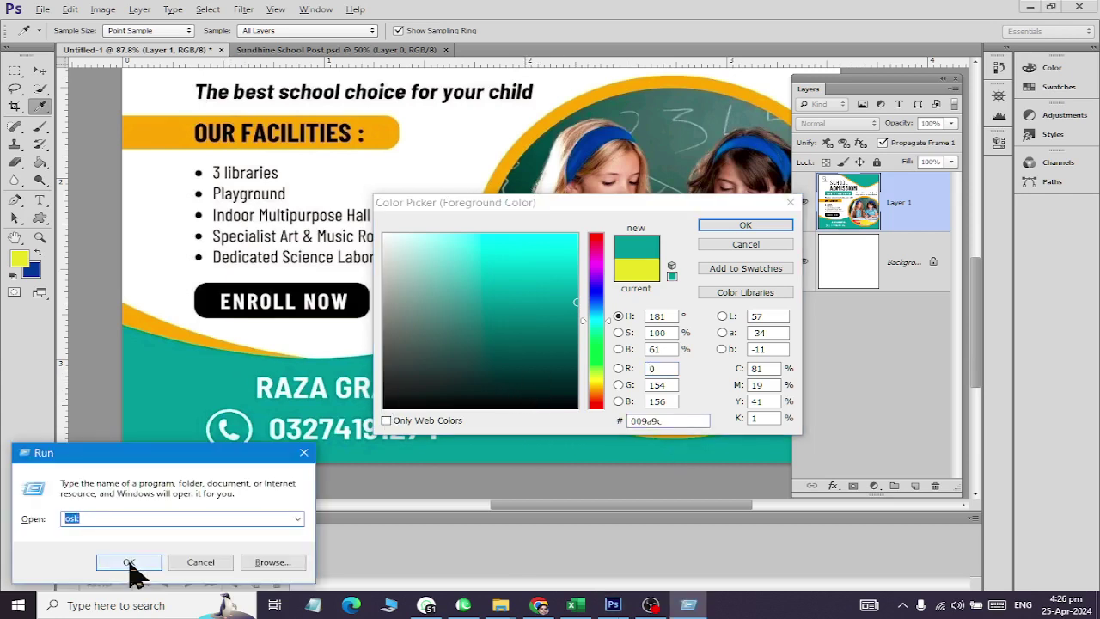
pyautogui.click(129, 564)
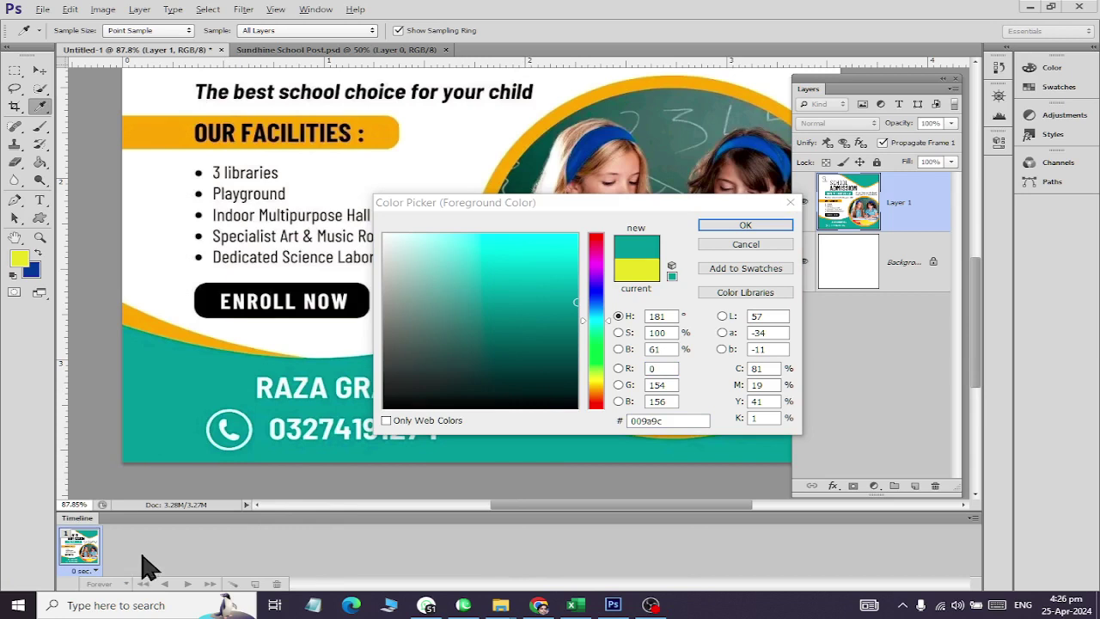
pyautogui.click(731, 256)
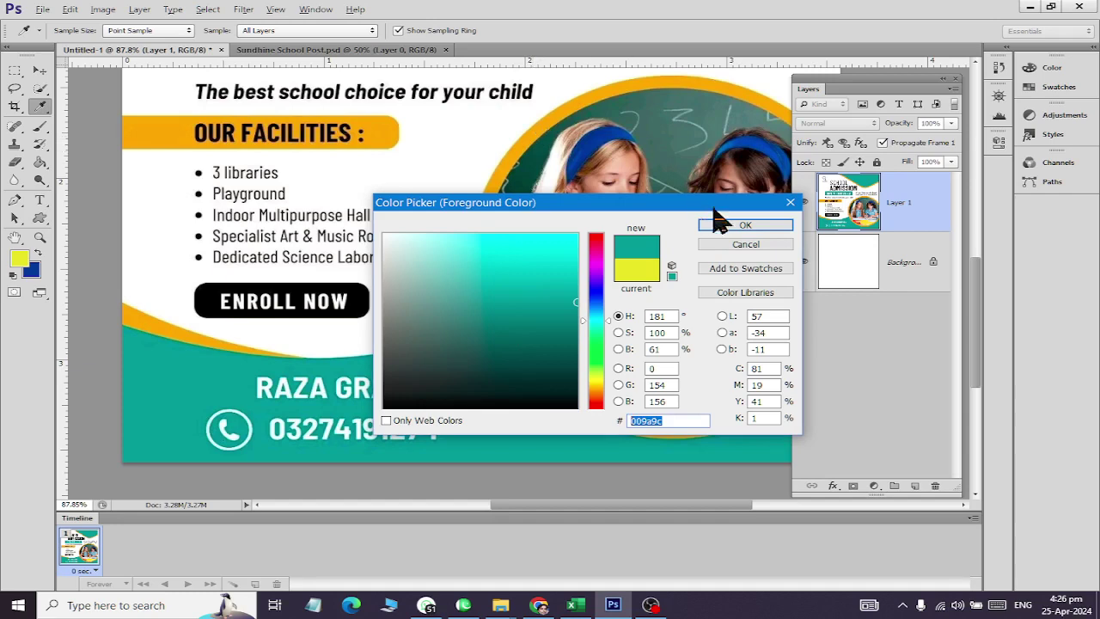
pyautogui.click(743, 245)
# Zoom out on the poster and switch to the Sundhine School Post tab.
pyautogui.scroll(1, 473, 260)
pyautogui.scroll(3, 474, 261)
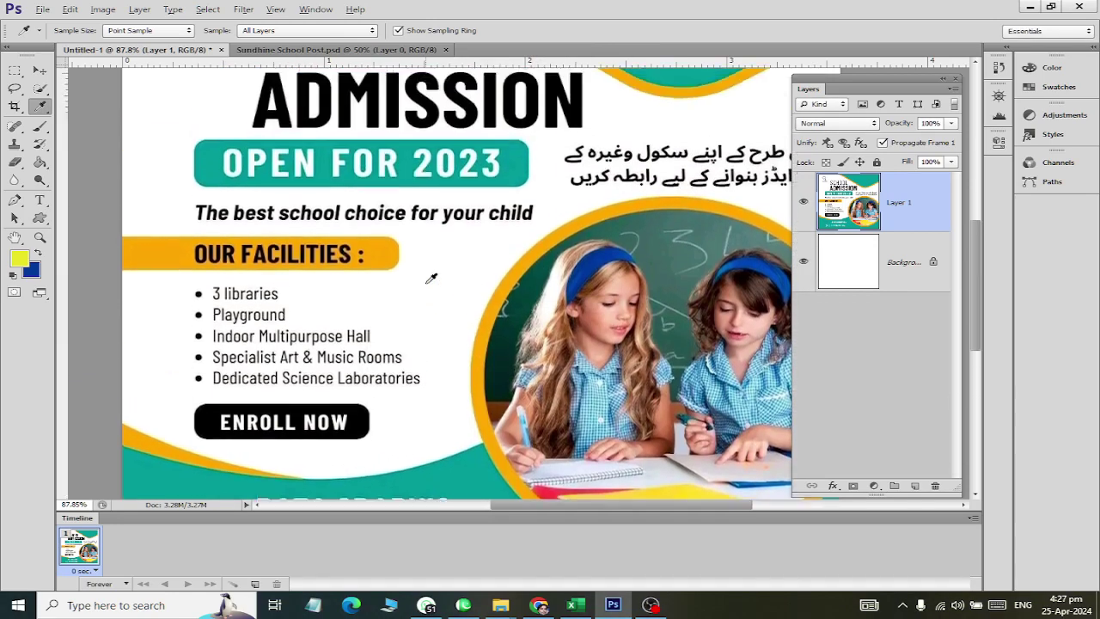
pyautogui.scroll(3, 464, 262)
pyautogui.scroll(-1, 439, 269)
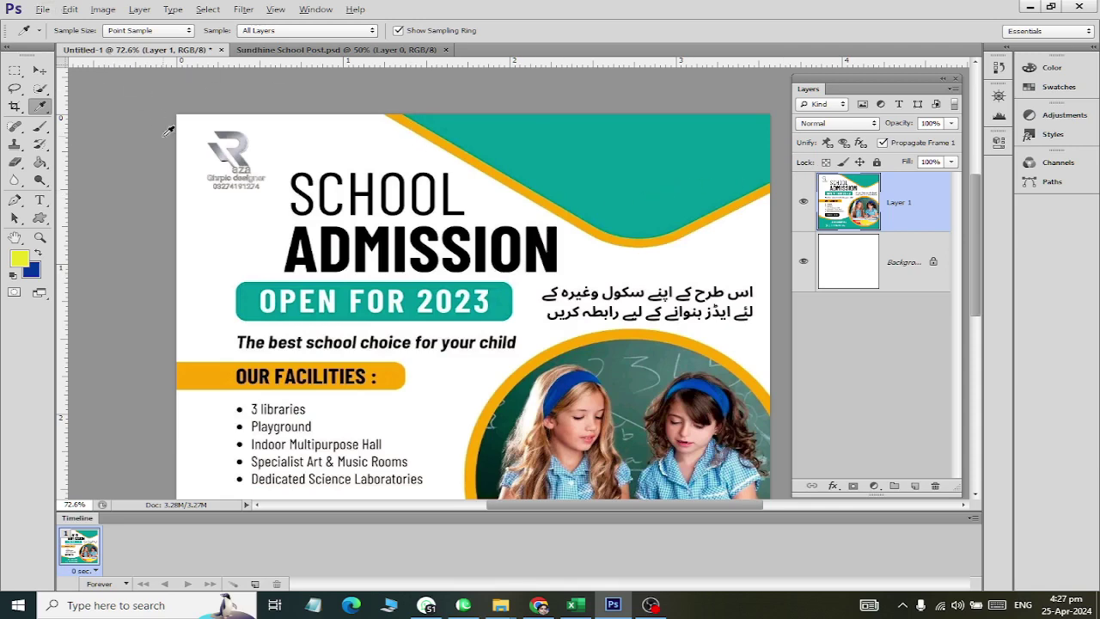
pyautogui.click(290, 51)
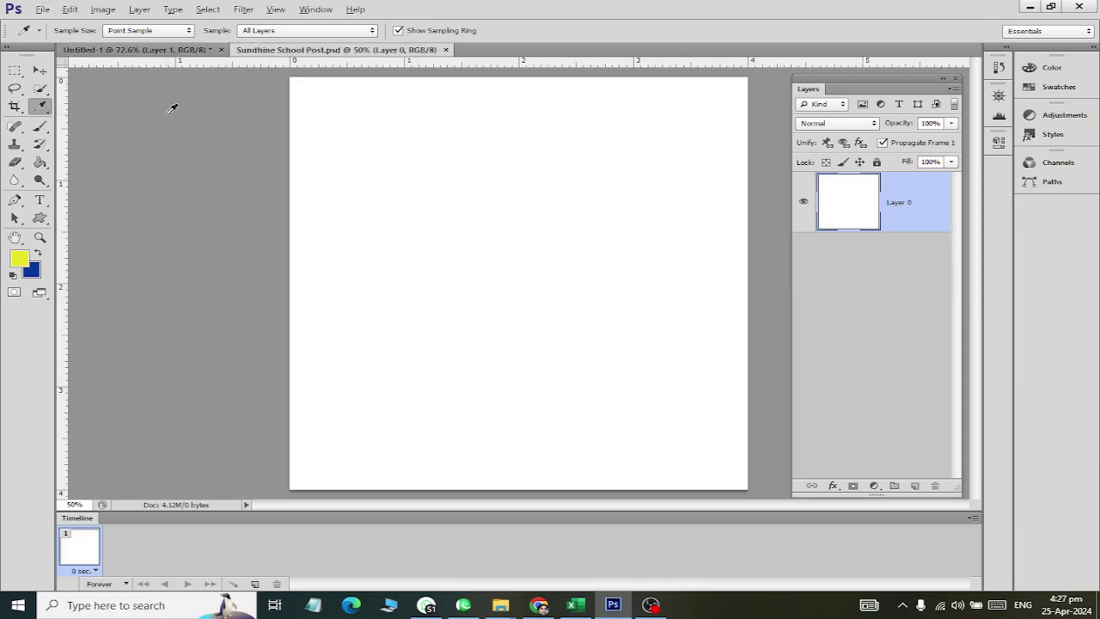
# Switch from the shape tools list to the Polygon Tool on the Sundhine School Post.
pyautogui.click(135, 51)
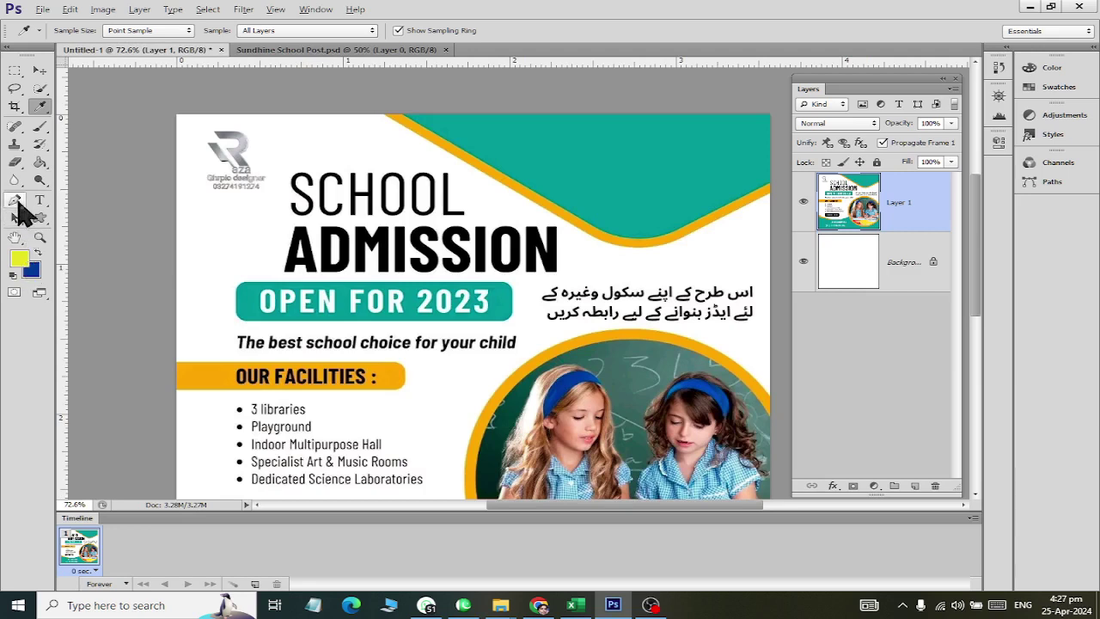
pyautogui.click(41, 220)
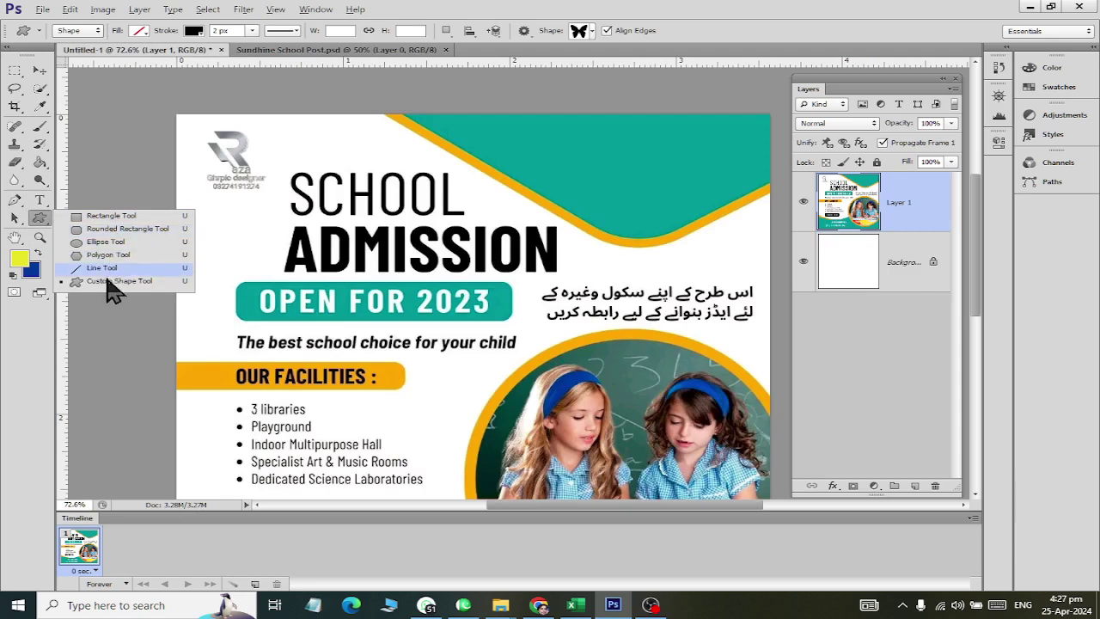
pyautogui.click(105, 255)
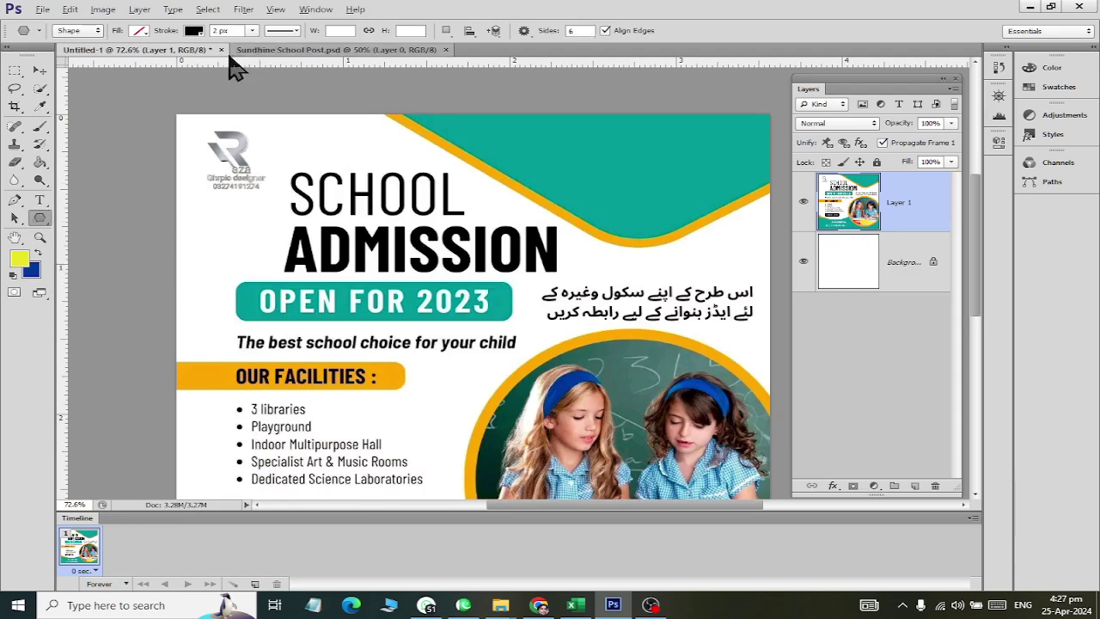
pyautogui.click(275, 50)
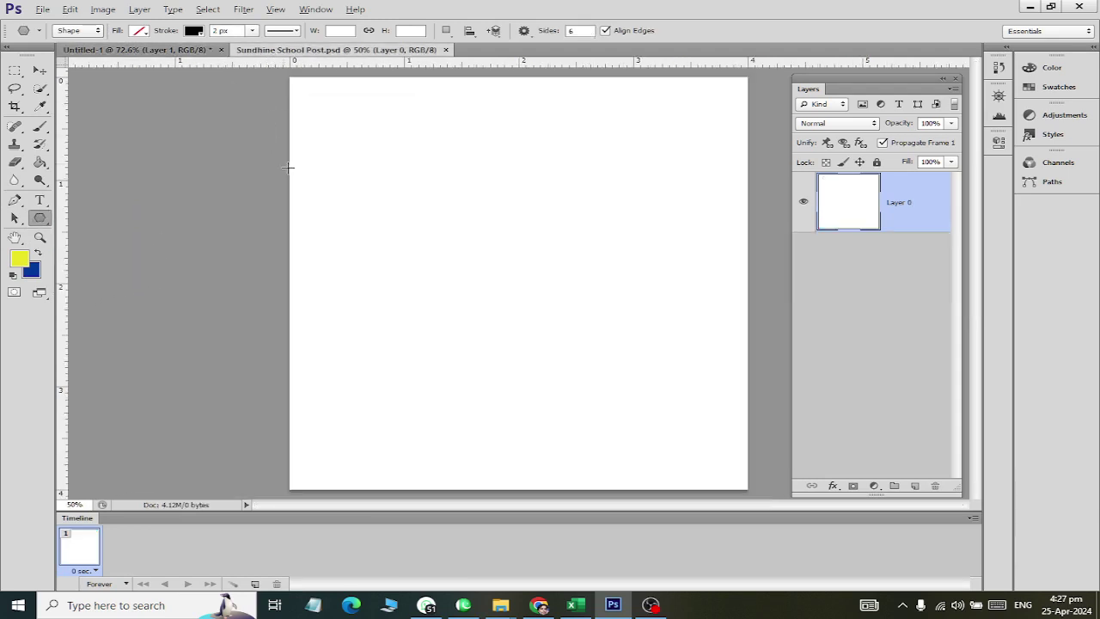
# Create a test 5-sided polygon with smooth corners, then undo it.
pyautogui.click(489, 255)
pyautogui.click(468, 215)
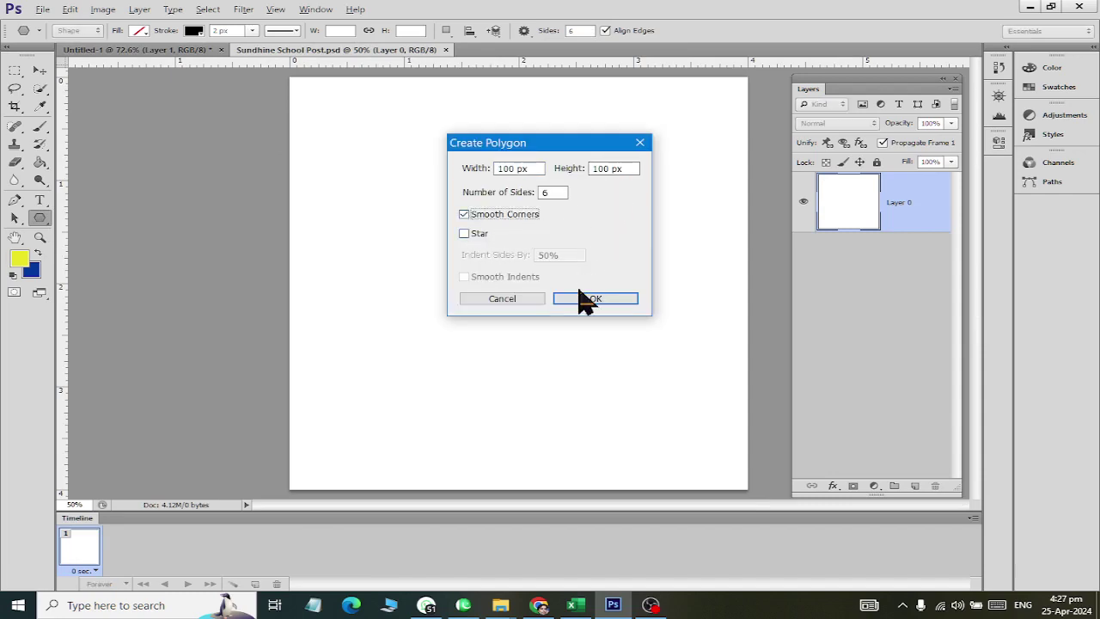
pyautogui.doubleClick(548, 193)
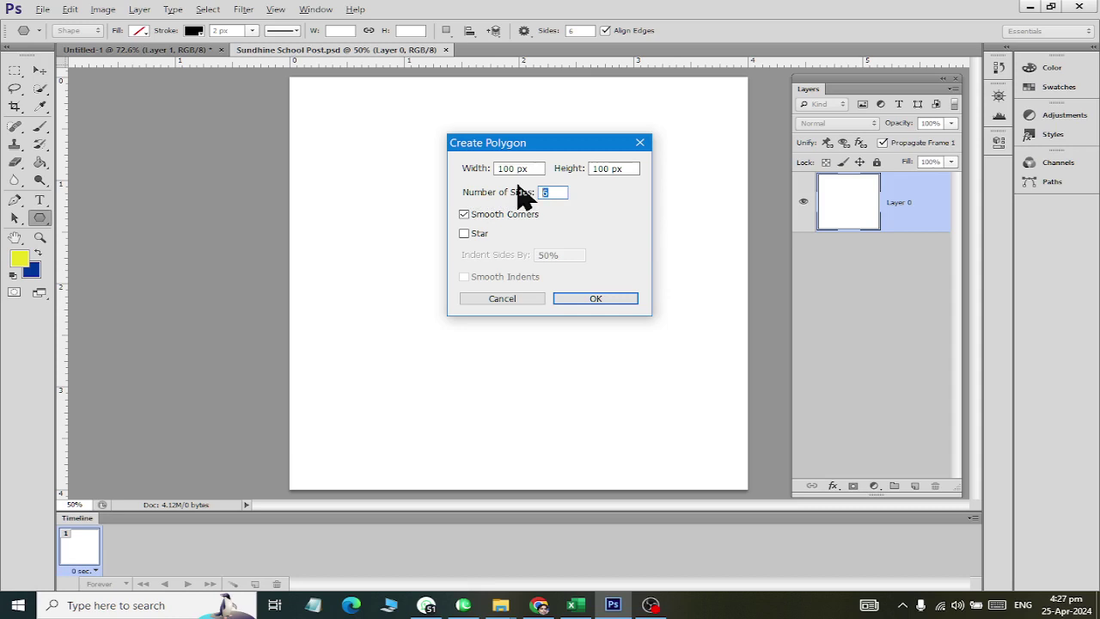
pyautogui.write('5')
pyautogui.click(607, 299)
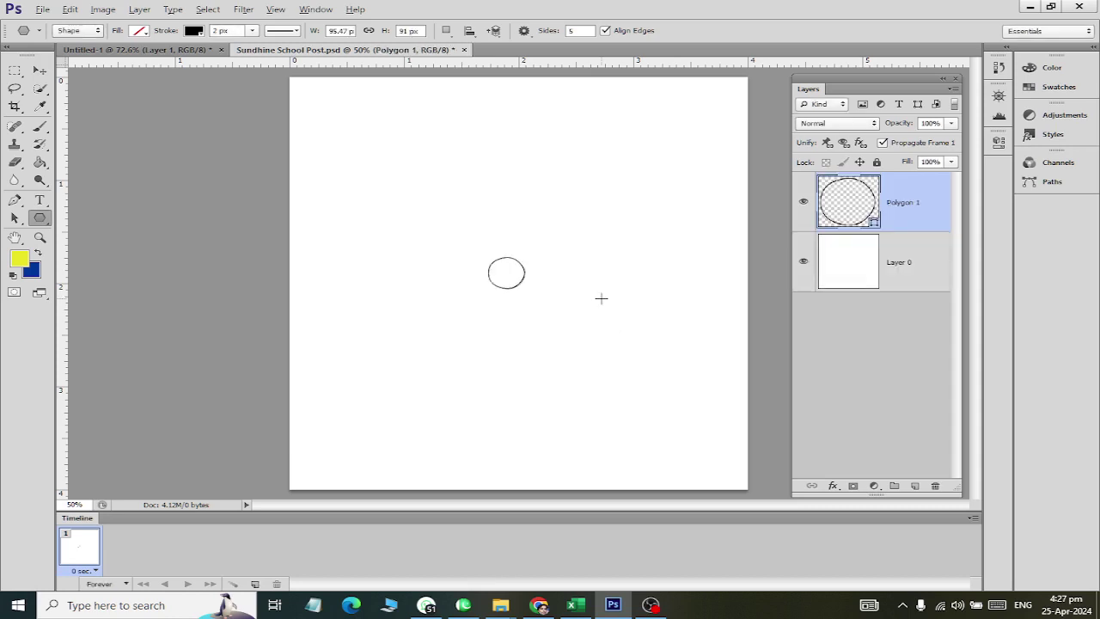
pyautogui.hotkey('ctrl', 'z')
# Recreate the five-sided polygon without smooth corners, then undo the pentagon.
pyautogui.click(434, 252)
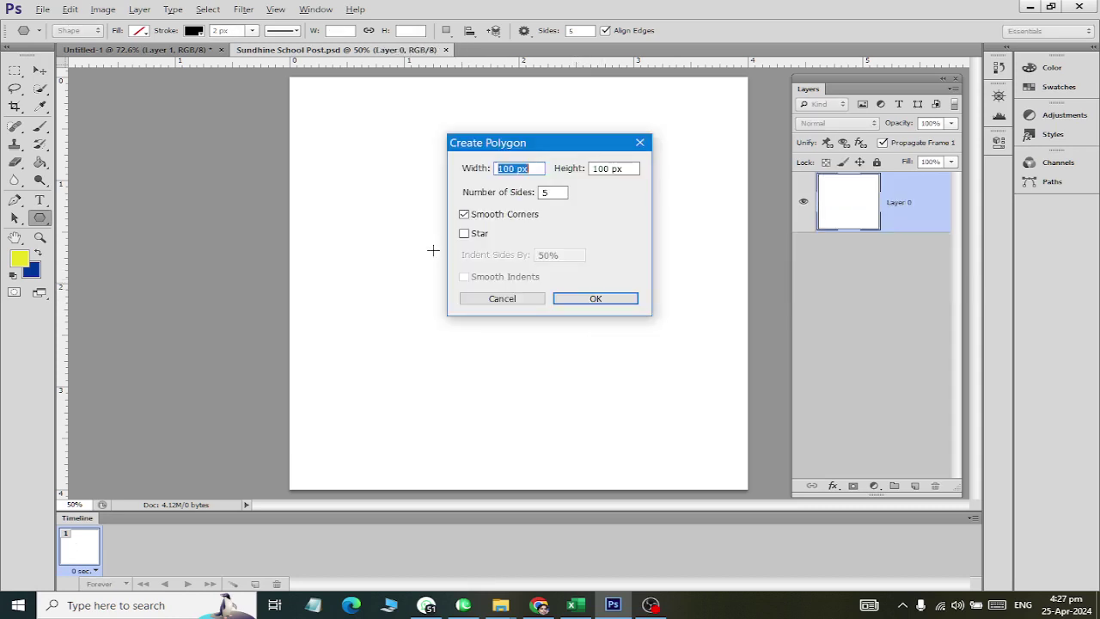
pyautogui.click(487, 217)
pyautogui.click(596, 299)
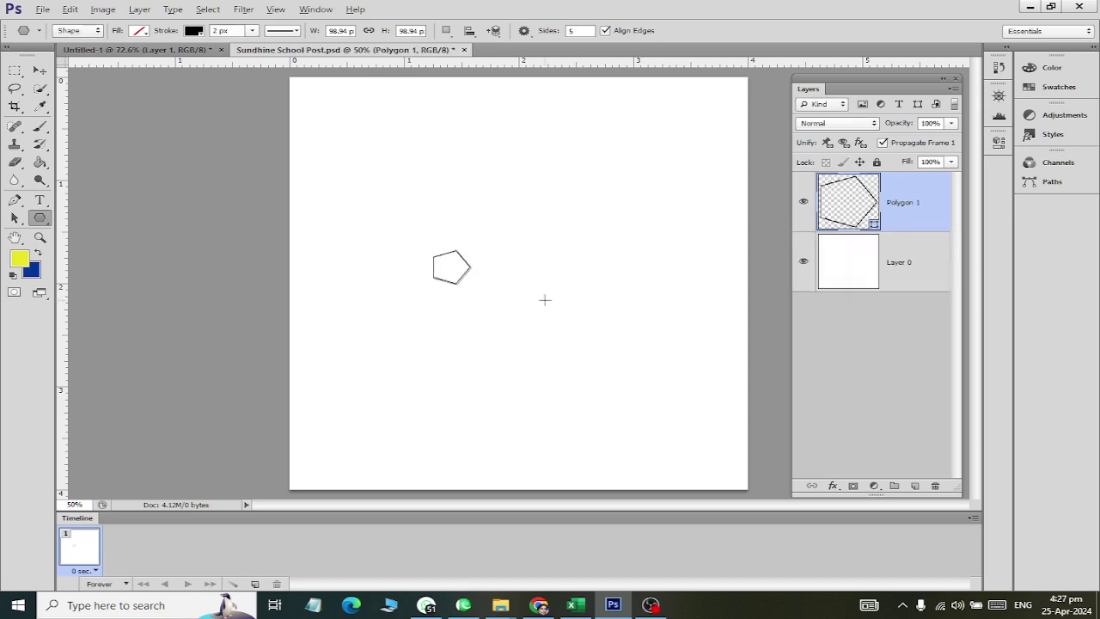
pyautogui.scroll(3, 491, 248)
pyautogui.scroll(2, 488, 265)
pyautogui.hotkey('ctrl', 'z')
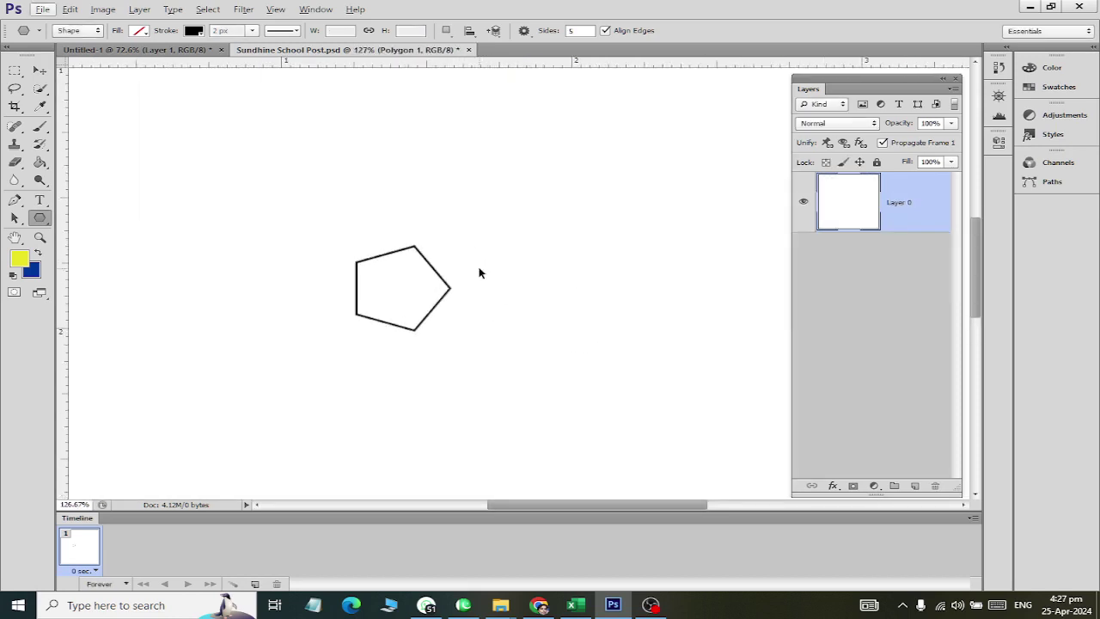
# Try a 100 px Rounded Rectangle shape, then undo it.
pyautogui.rightClick(40, 218)
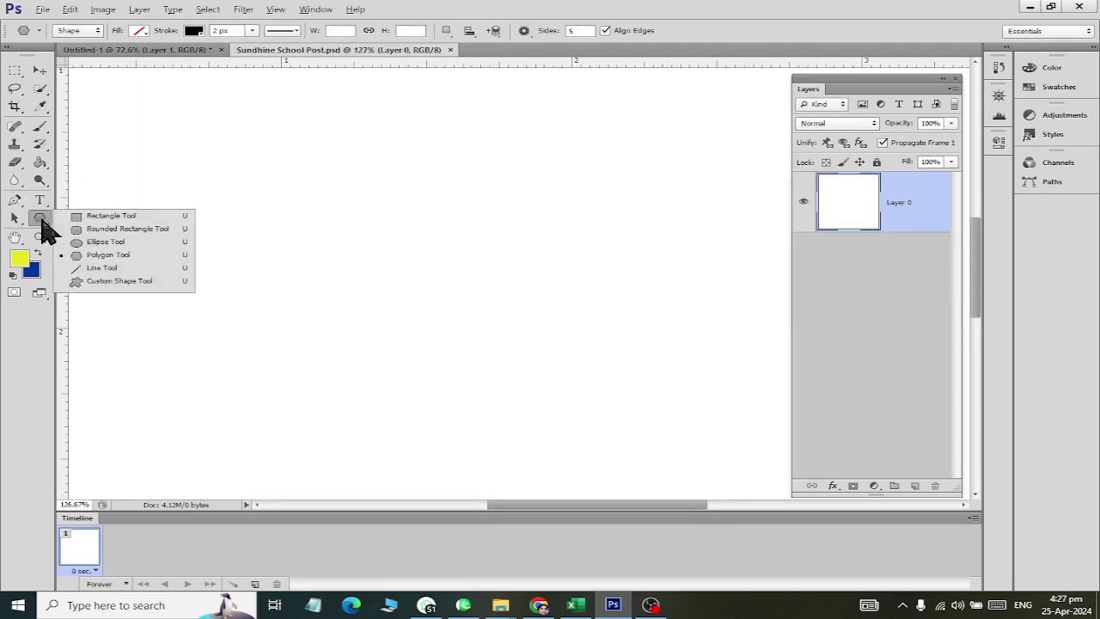
pyautogui.click(89, 232)
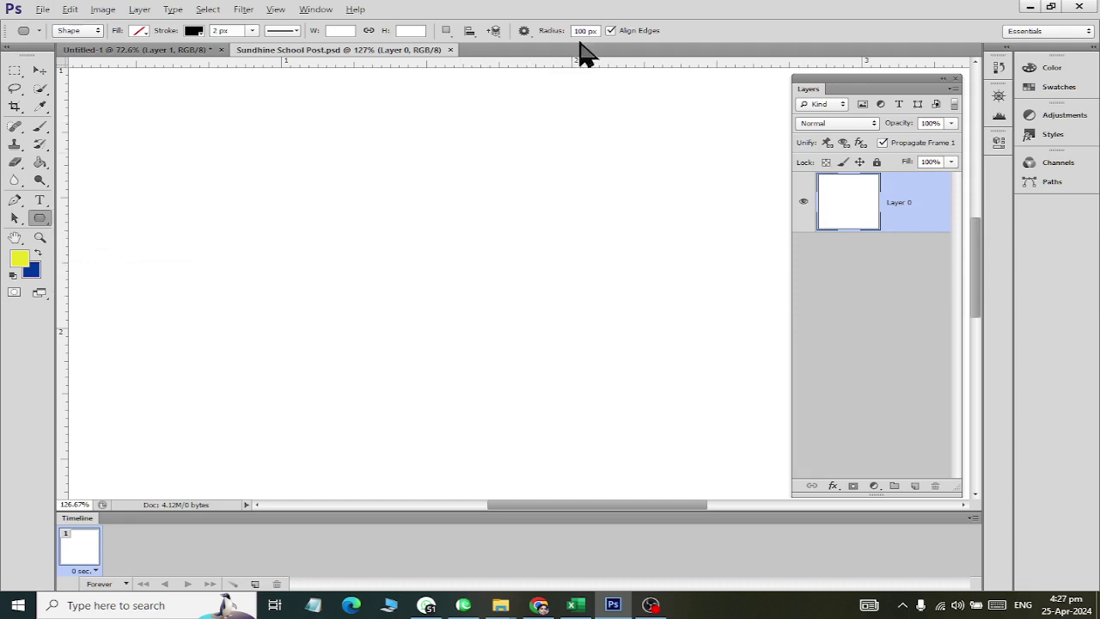
pyautogui.click(428, 294)
pyautogui.click(675, 257)
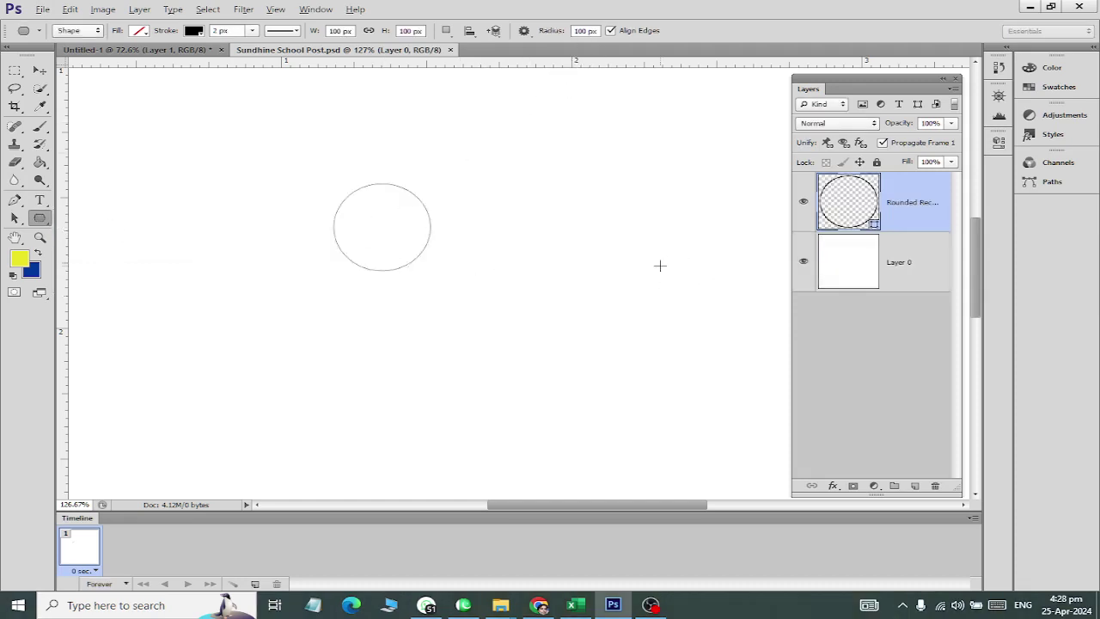
pyautogui.hotkey('ctrl', 'z')
pyautogui.write('150')
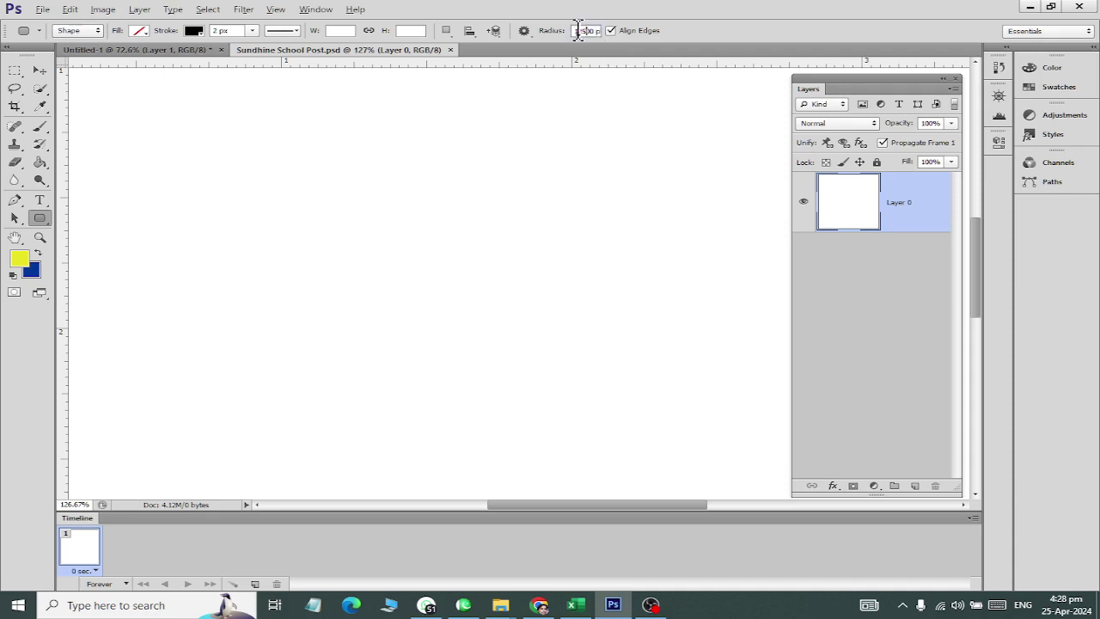
# Create a rounded square with 25 px corner radius.
pyautogui.press('Return')
pyautogui.press('Return')
pyautogui.press('w')
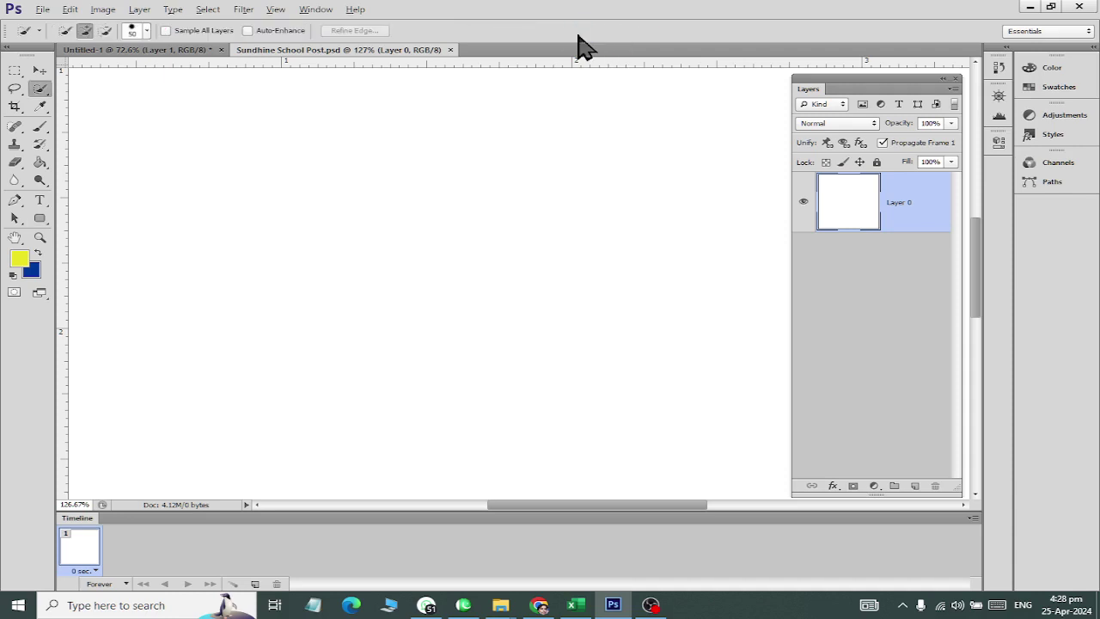
pyautogui.click(40, 218)
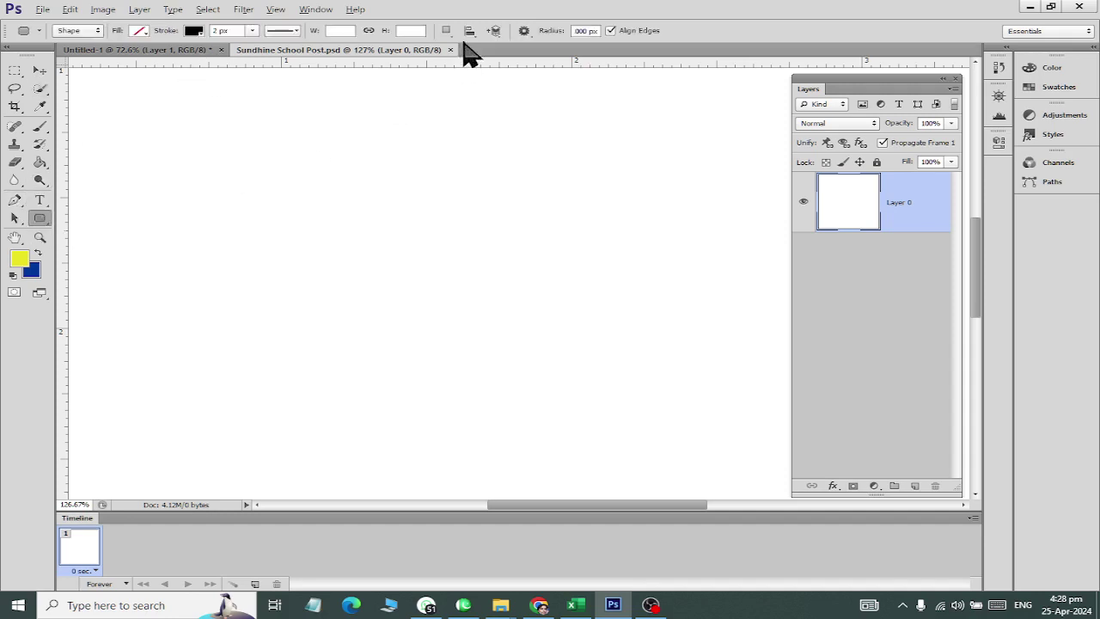
pyautogui.press('BackSpace')
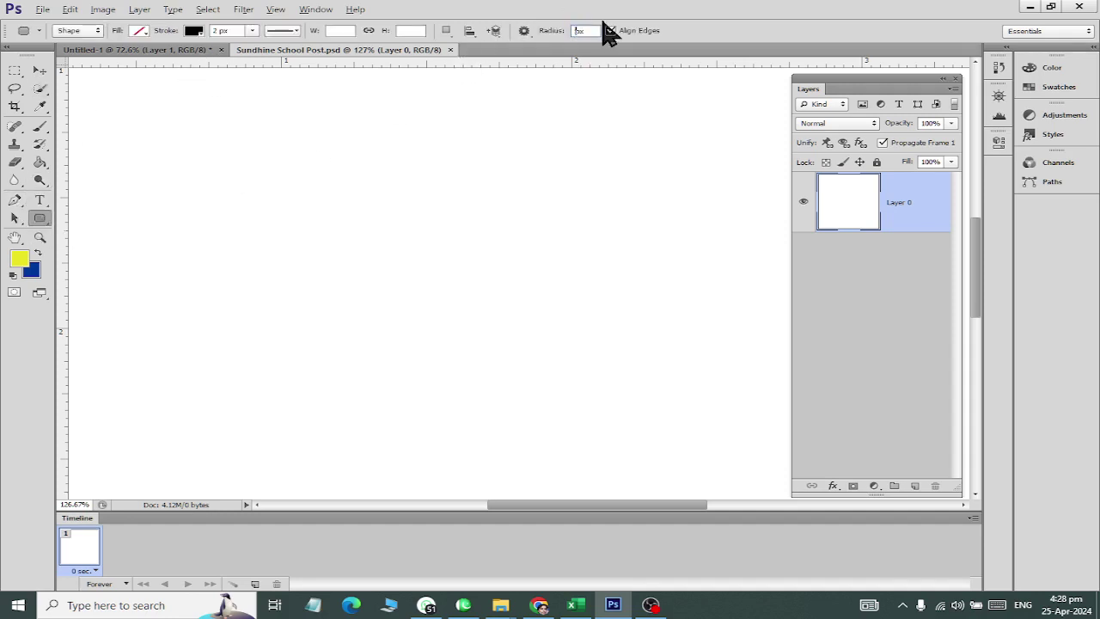
pyautogui.write('25')
pyautogui.click(507, 173)
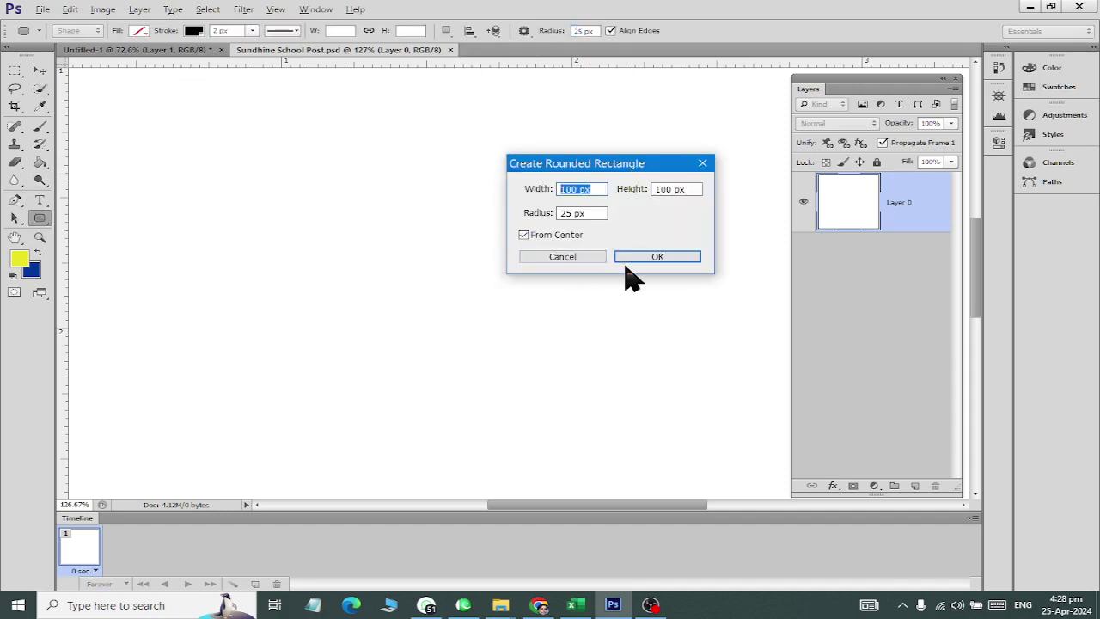
pyautogui.click(630, 256)
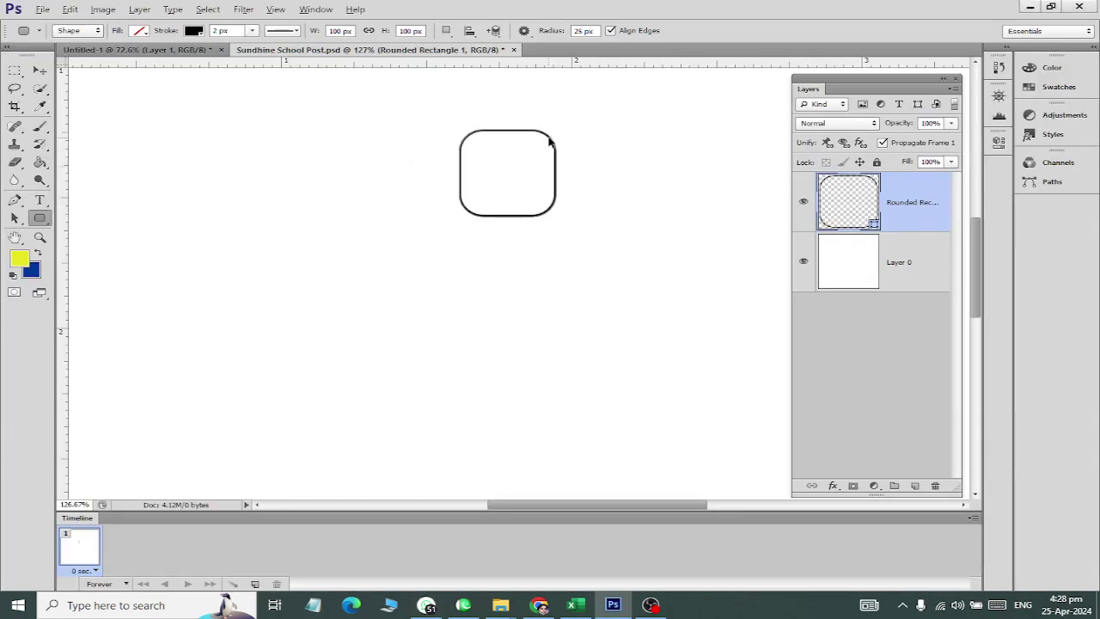
# Cancel the quit prompt without saving and return to the Sundhine School Post document.
pyautogui.hotkey('ctrl', 'q')
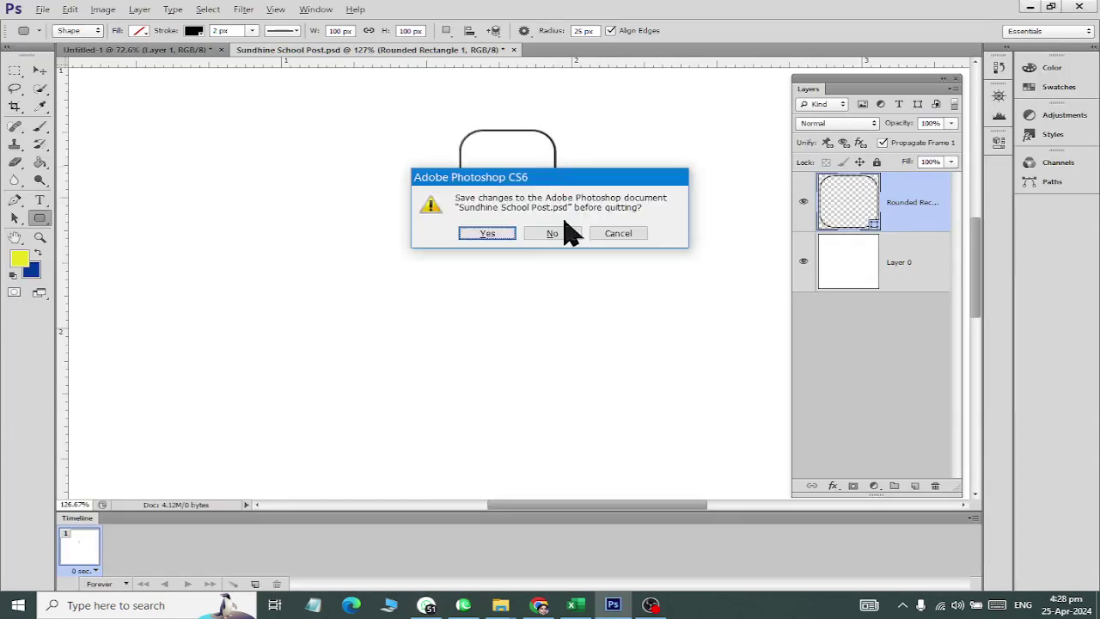
pyautogui.click(627, 237)
pyautogui.click(192, 52)
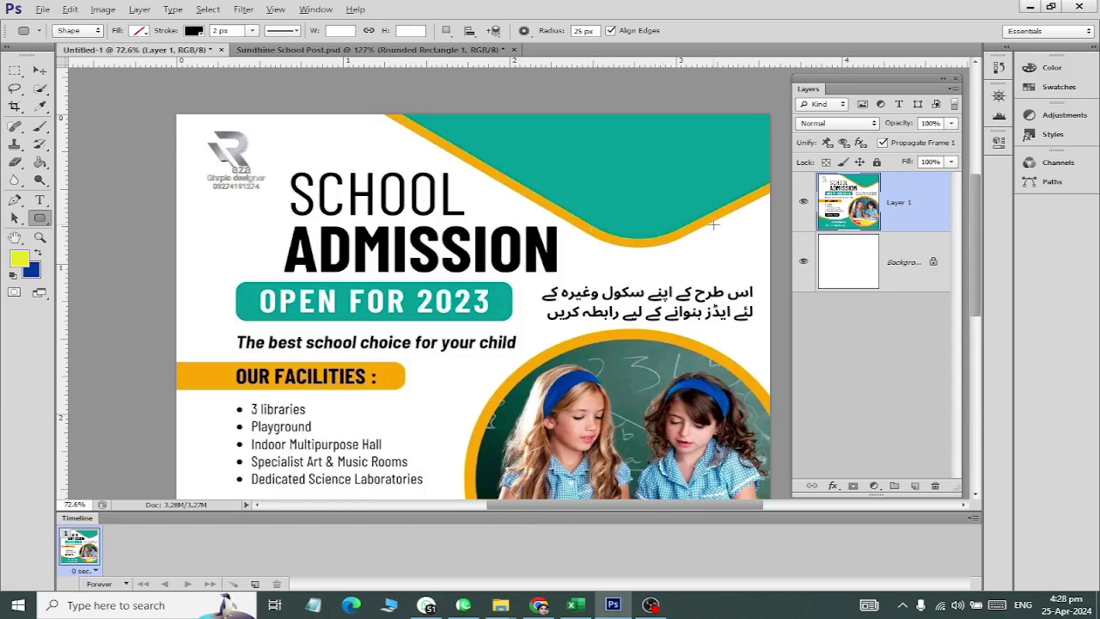
pyautogui.press('super+Tab')
pyautogui.press('Escape')
pyautogui.hotkey('ctrl', 'Tab')
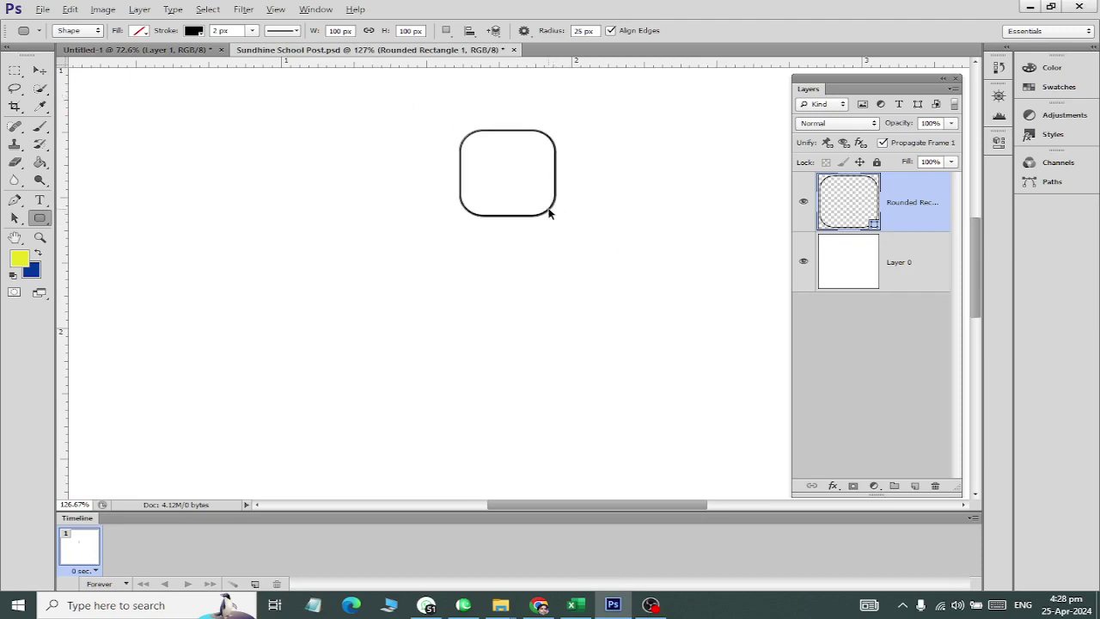
# Rotate the rounded square 45° into a diamond and apply it.
pyautogui.hotkey('ctrl', 't')
pyautogui.moveTo(566, 217); pyautogui.dragTo(530, 287)
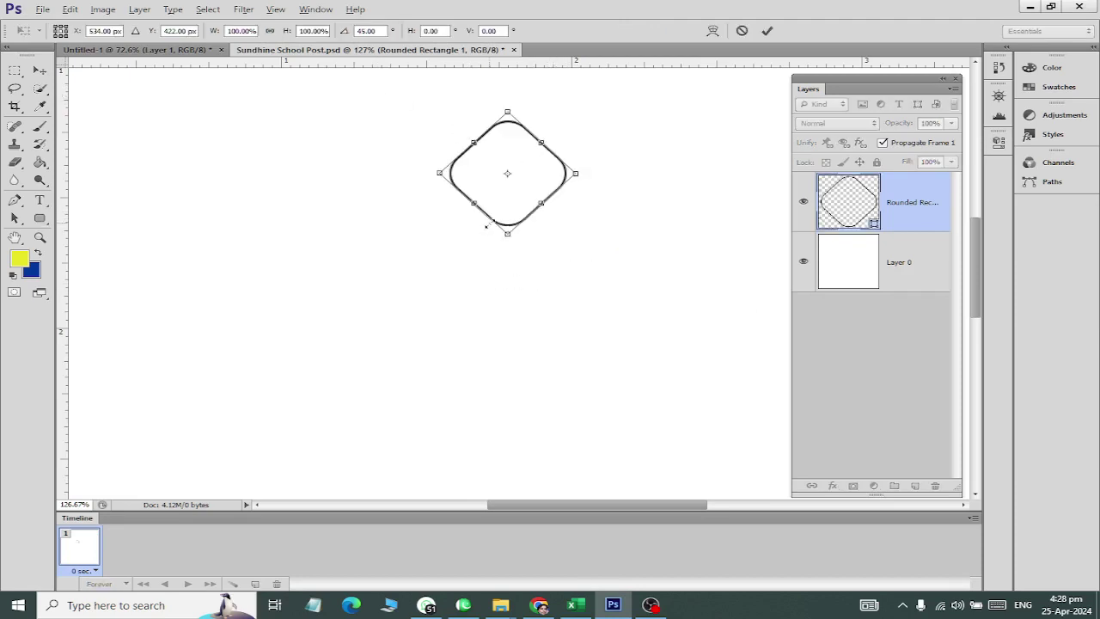
pyautogui.click(40, 70)
pyautogui.click(492, 235)
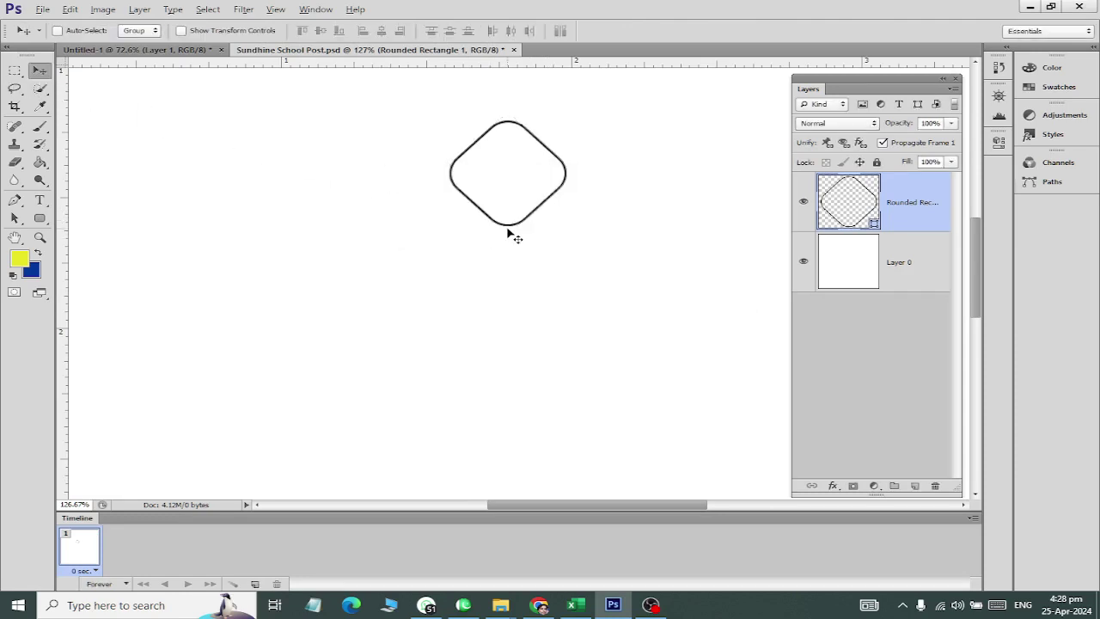
pyautogui.scroll(-2, 508, 233)
pyautogui.scroll(-2, 507, 231)
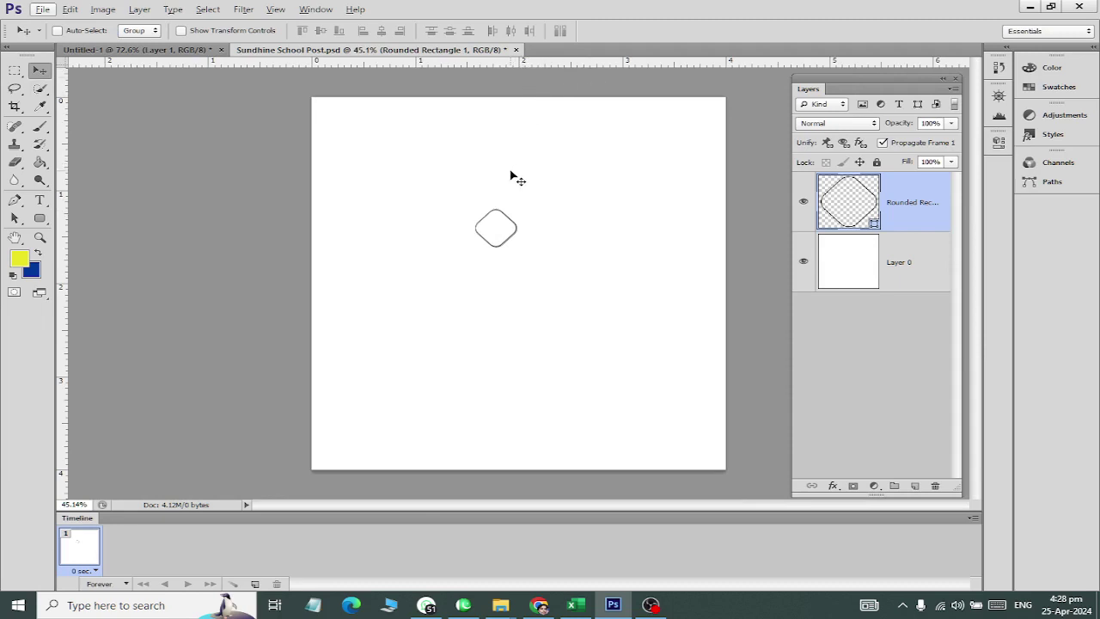
# Enlarge the diamond to about 859% and push it above the page top.
pyautogui.hotkey('ctrl', 't')
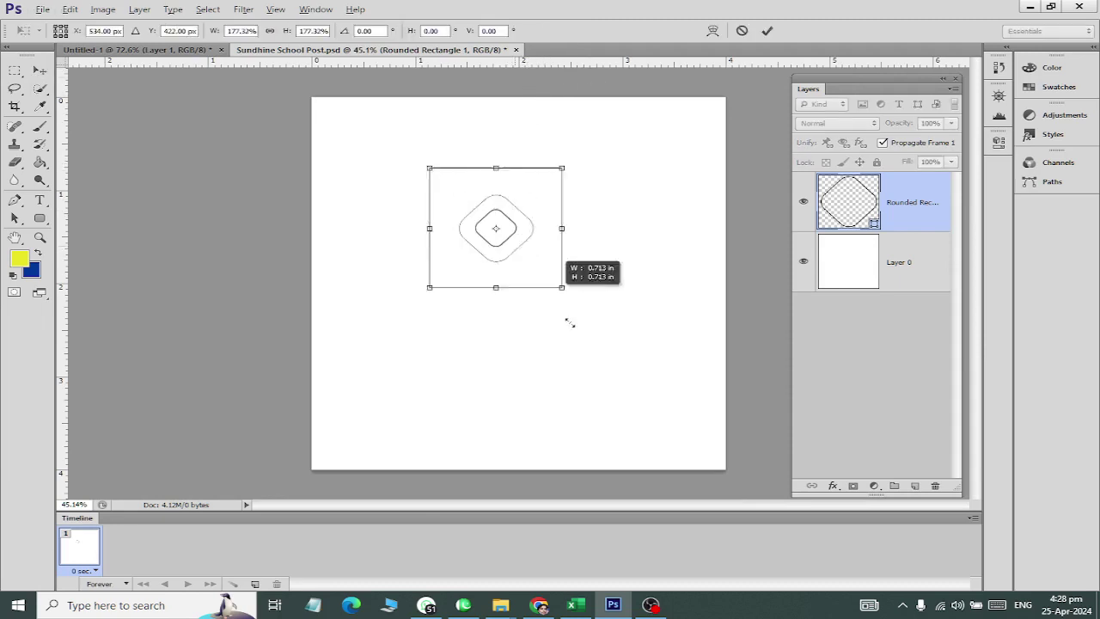
pyautogui.moveTo(516, 247)
pyautogui.mouseDown()
pyautogui.moveTo(631, 422)
pyautogui.moveTo(565, 64)
pyautogui.mouseUp()
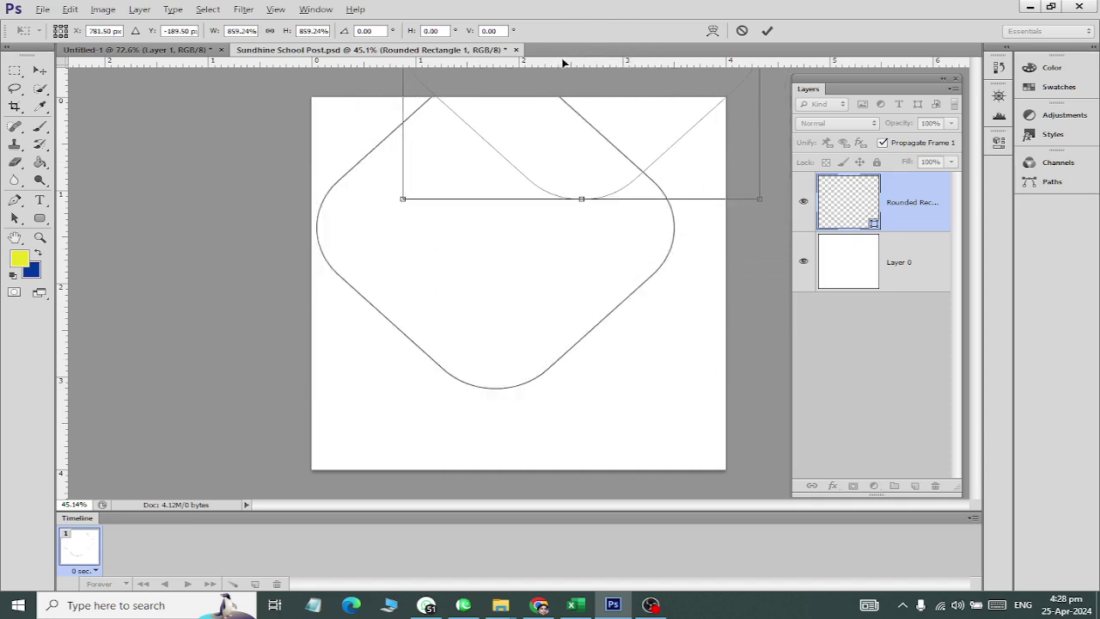
pyautogui.click(40, 70)
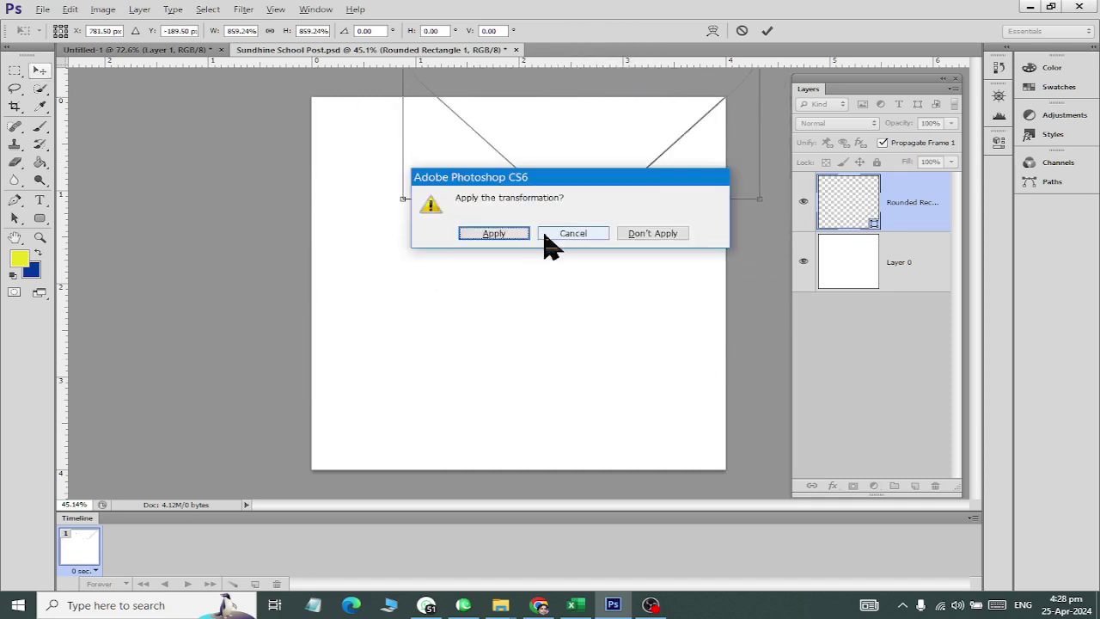
pyautogui.click(493, 233)
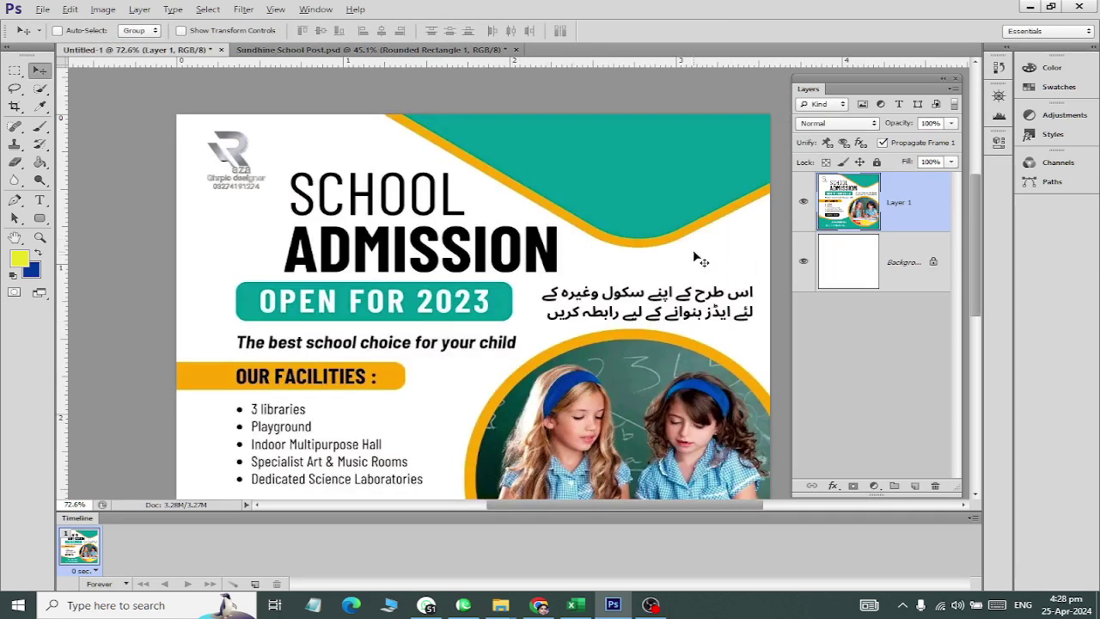
# Position the curved wave near the page top, comparing against the reference poster.
pyautogui.hotkey('ctrl', 'Tab')
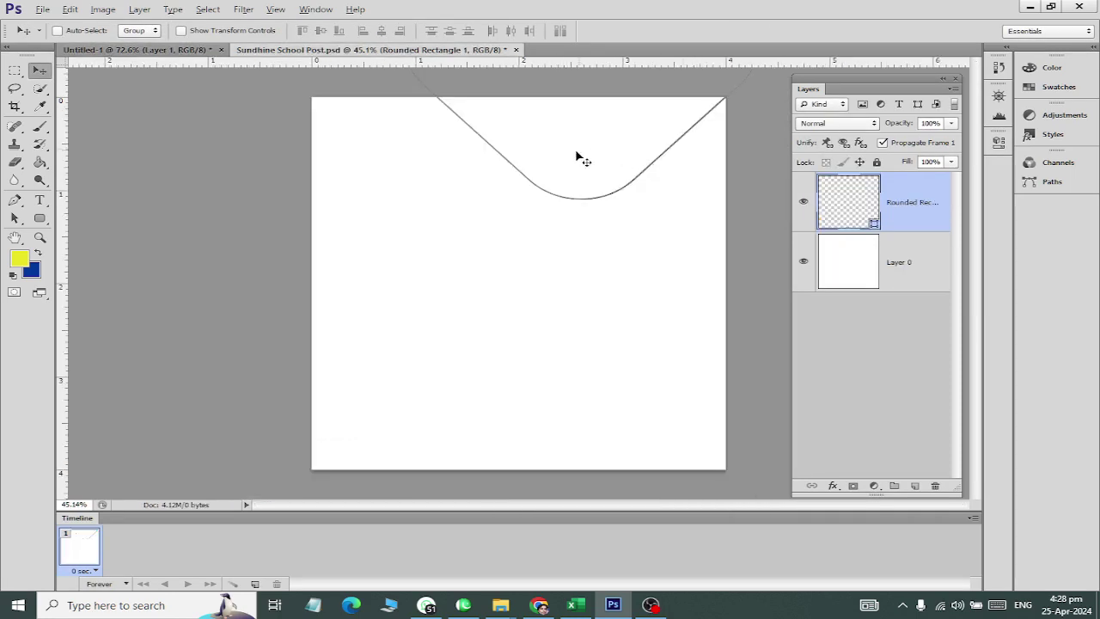
pyautogui.moveTo(610, 178); pyautogui.dragTo(650, 201)
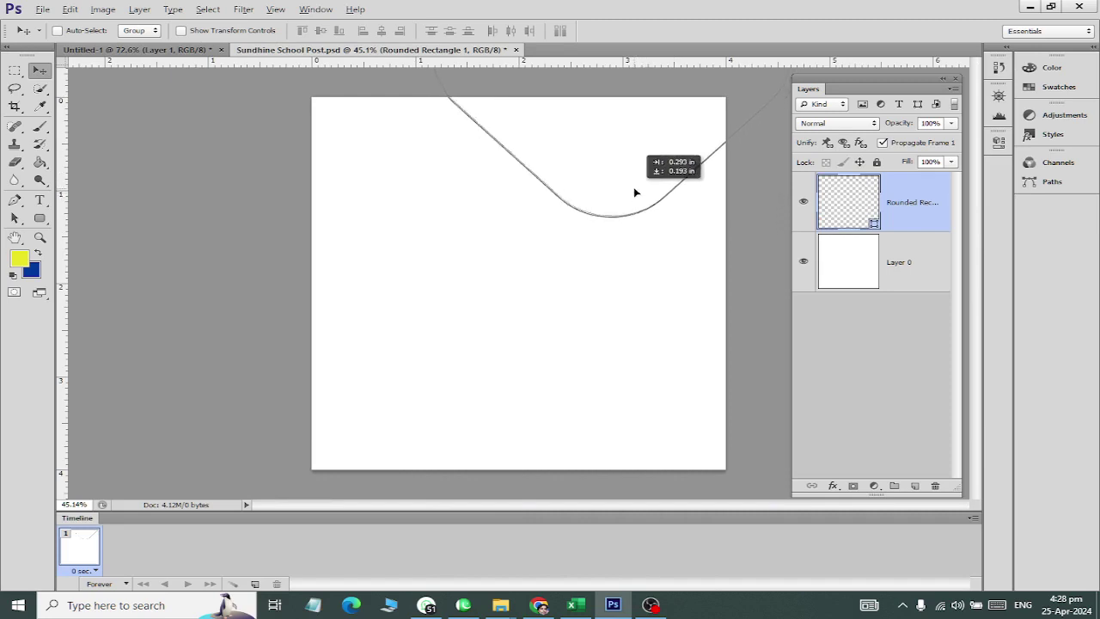
pyautogui.moveTo(651, 200); pyautogui.dragTo(635, 190)
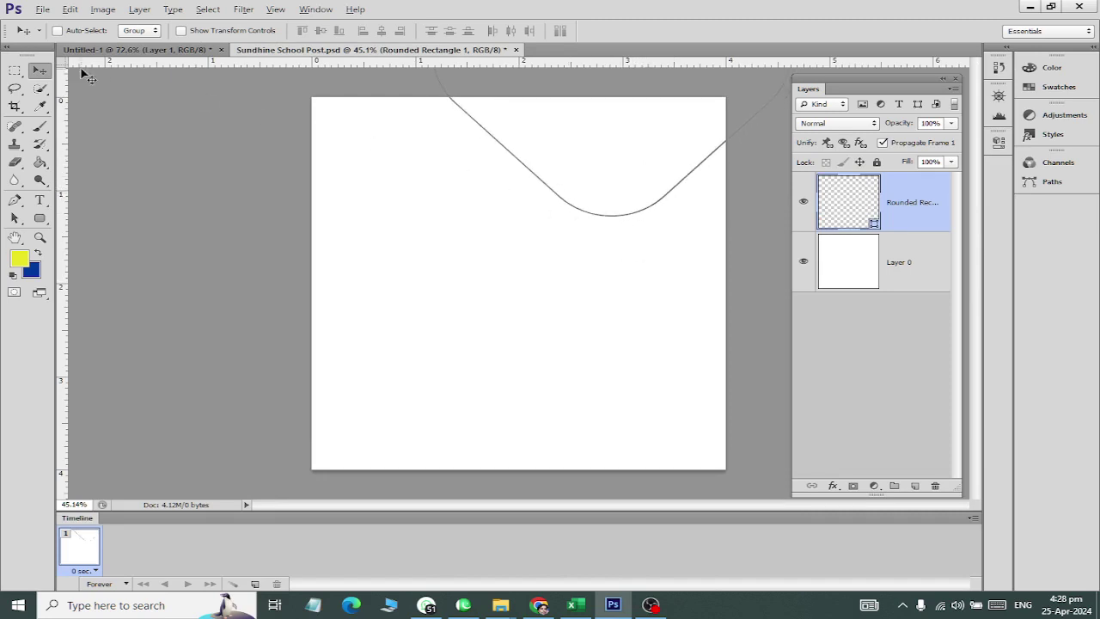
pyautogui.hotkey('ctrl', 'Tab')
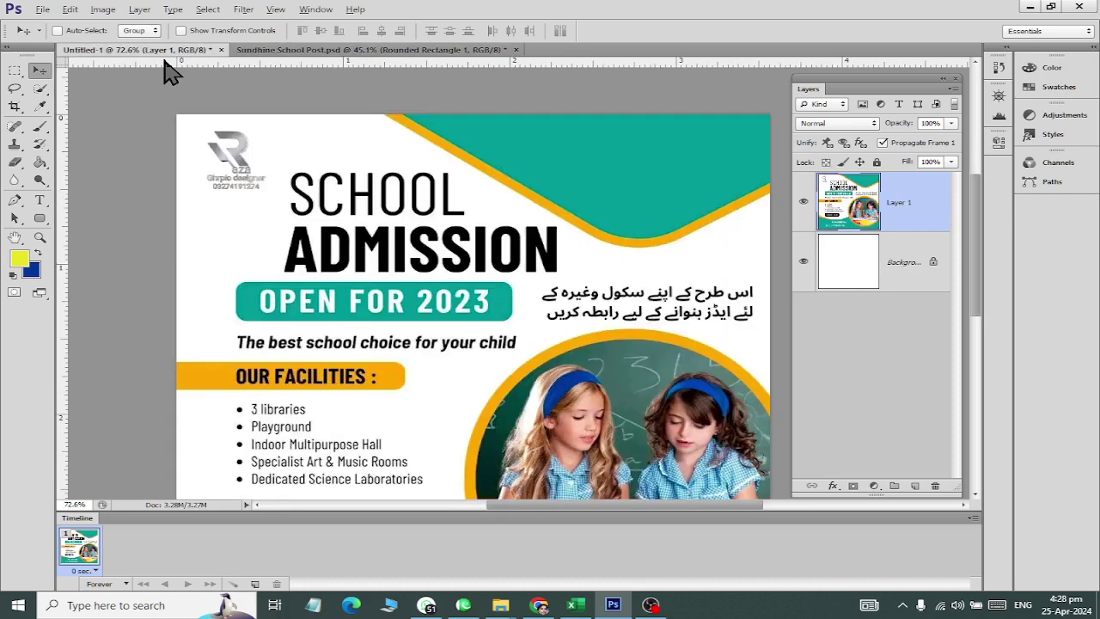
pyautogui.hotkey('ctrl', 'Tab')
pyautogui.moveTo(556, 149); pyautogui.dragTo(567, 139)
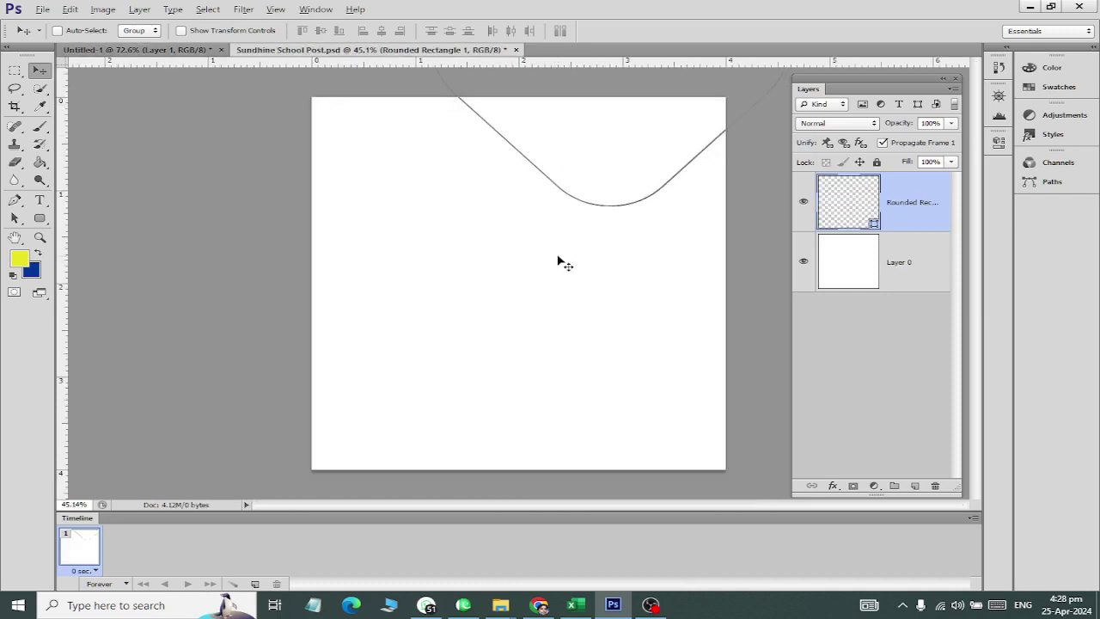
# Tilt the wave shape about 4 degrees and apply the rotation.
pyautogui.hotkey('ctrl', 't')
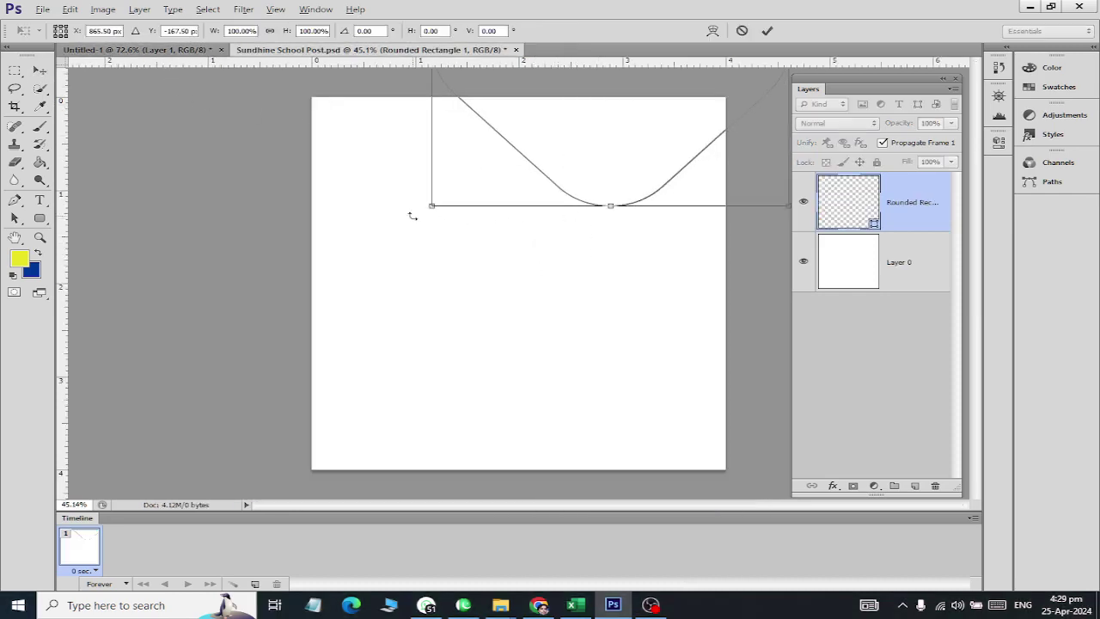
pyautogui.moveTo(413, 216); pyautogui.dragTo(412, 197)
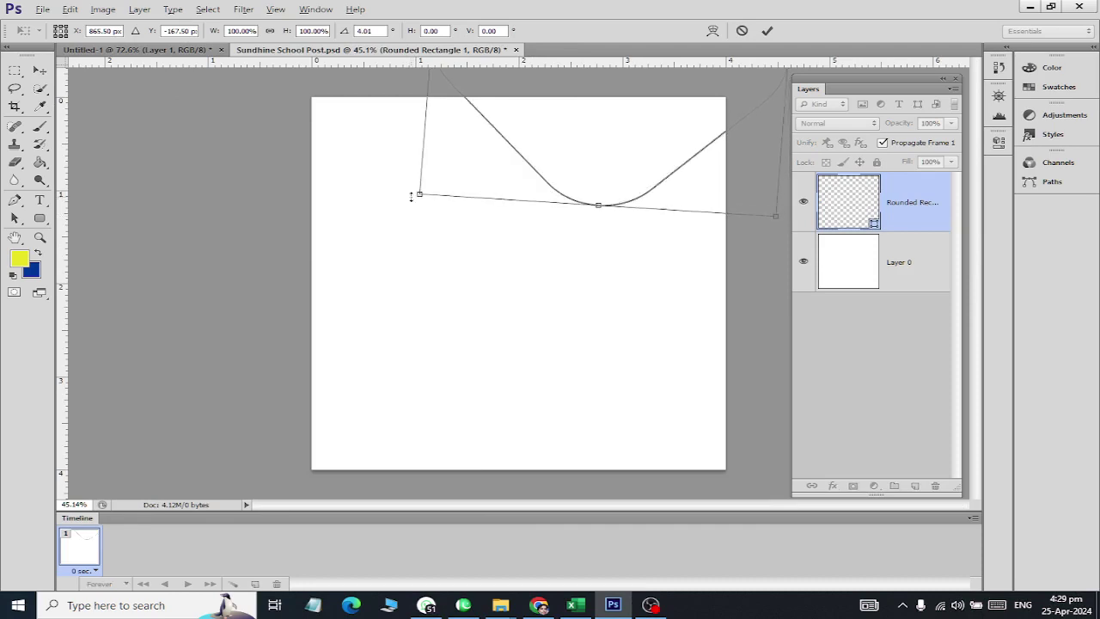
pyautogui.click(40, 72)
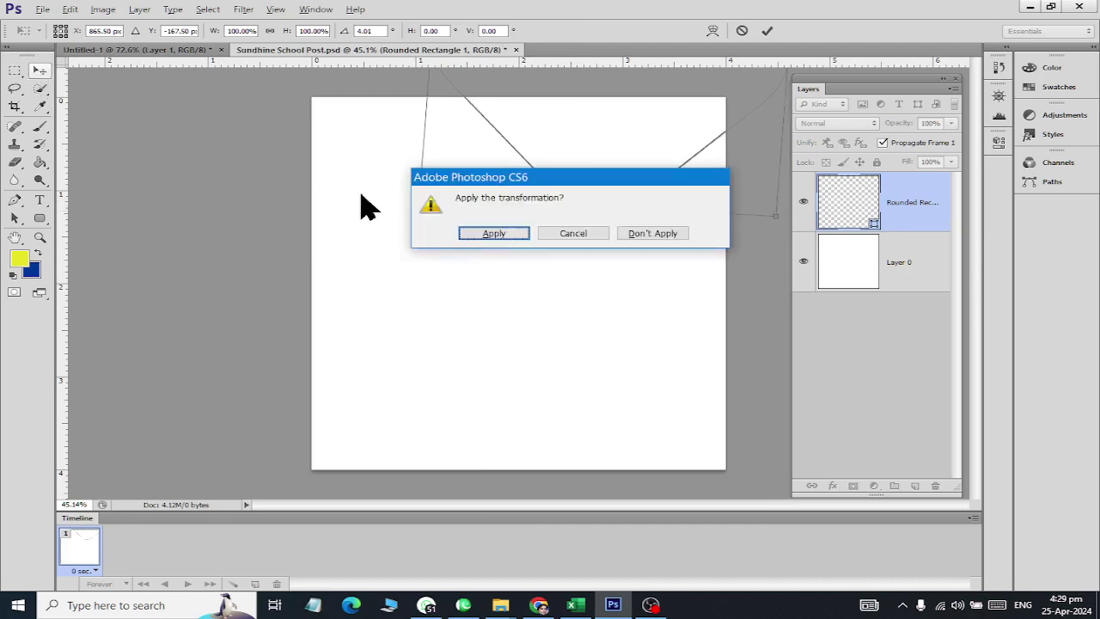
pyautogui.click(483, 240)
pyautogui.scroll(-2, 479, 254)
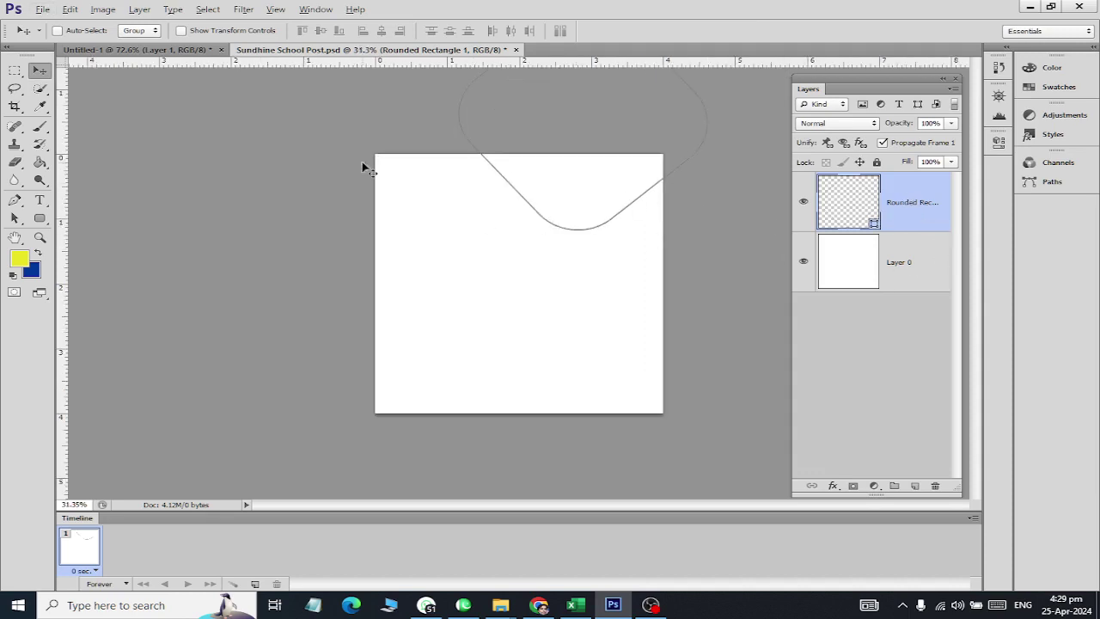
# Sample the teal from the reference poster's top band as the foreground colour.
pyautogui.click(114, 52)
pyautogui.click(40, 161)
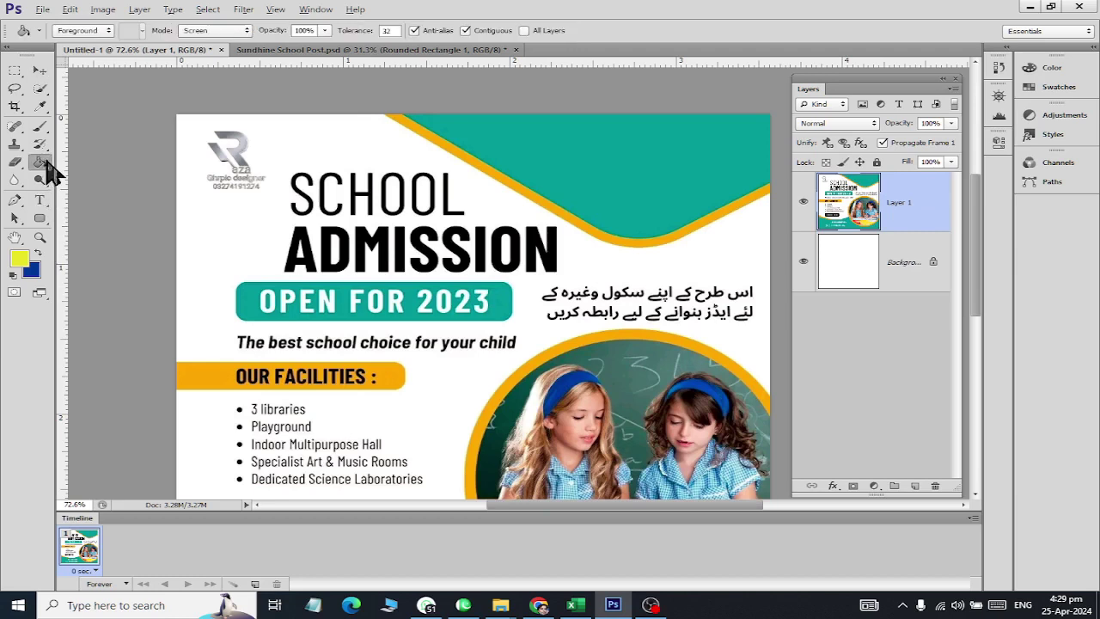
pyautogui.click(40, 69)
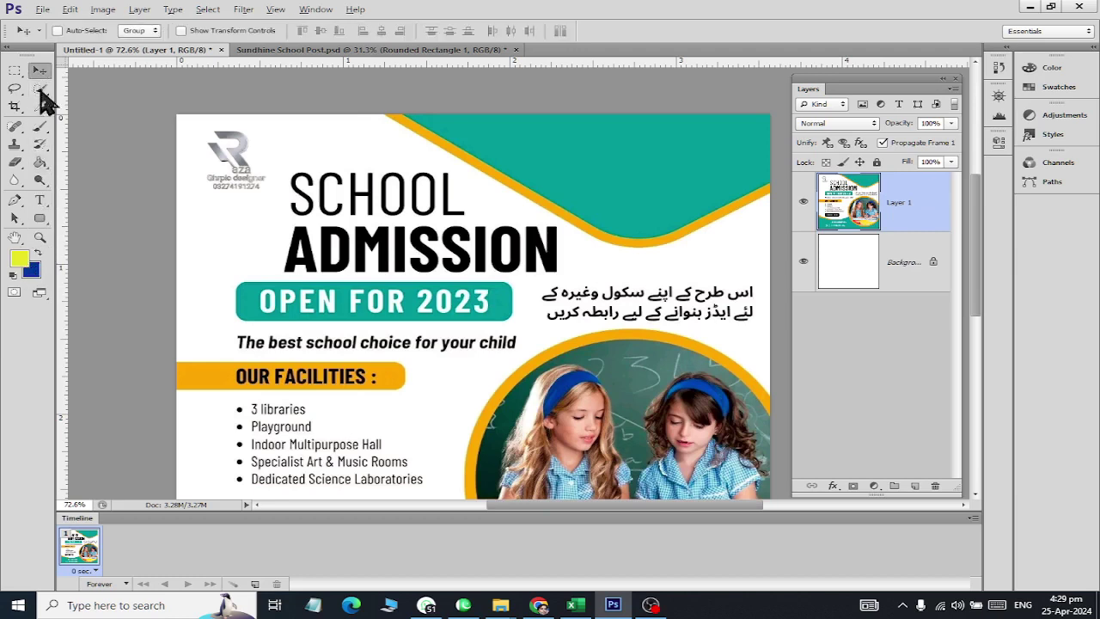
pyautogui.click(19, 258)
pyautogui.click(575, 150)
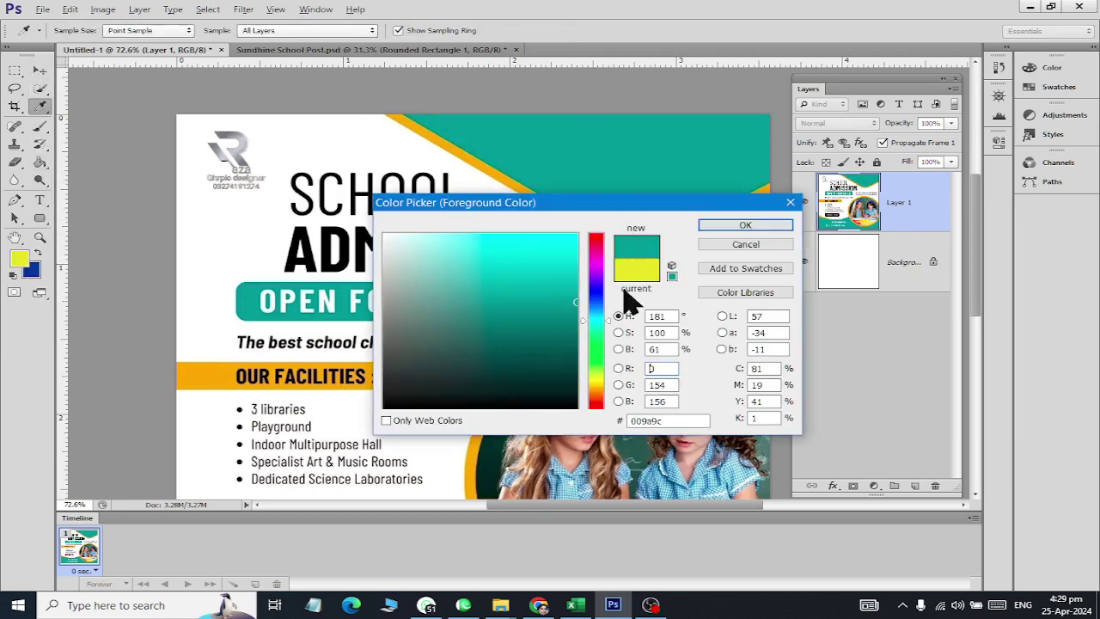
pyautogui.click(745, 225)
# Set the Sundhine wave shape's colour to the sampled teal.
pyautogui.click(284, 50)
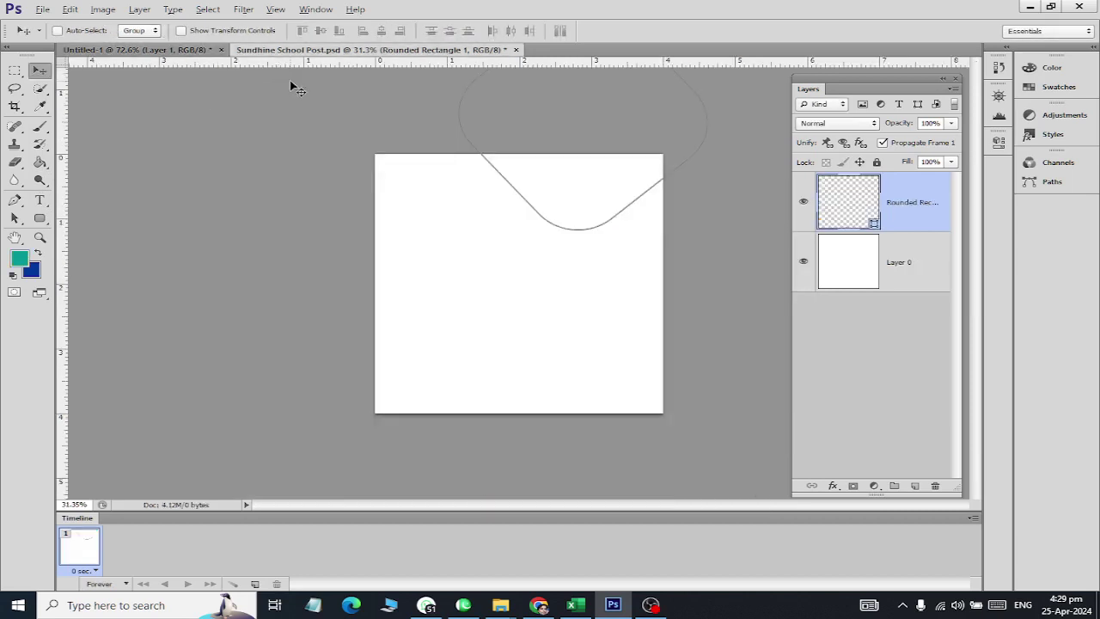
pyautogui.doubleClick(870, 215)
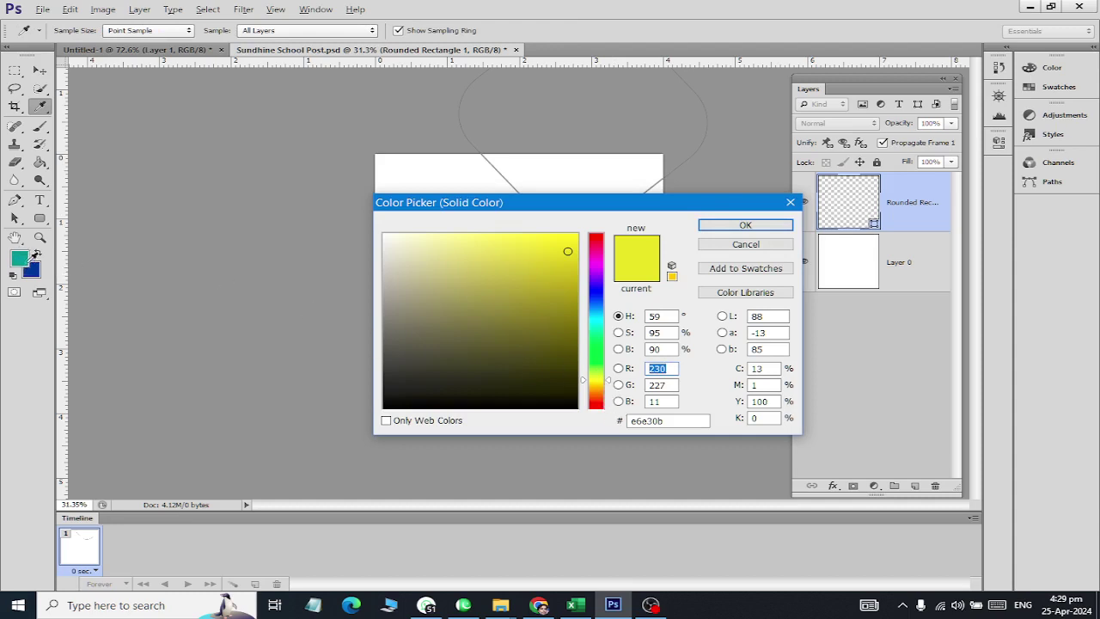
pyautogui.click(28, 257)
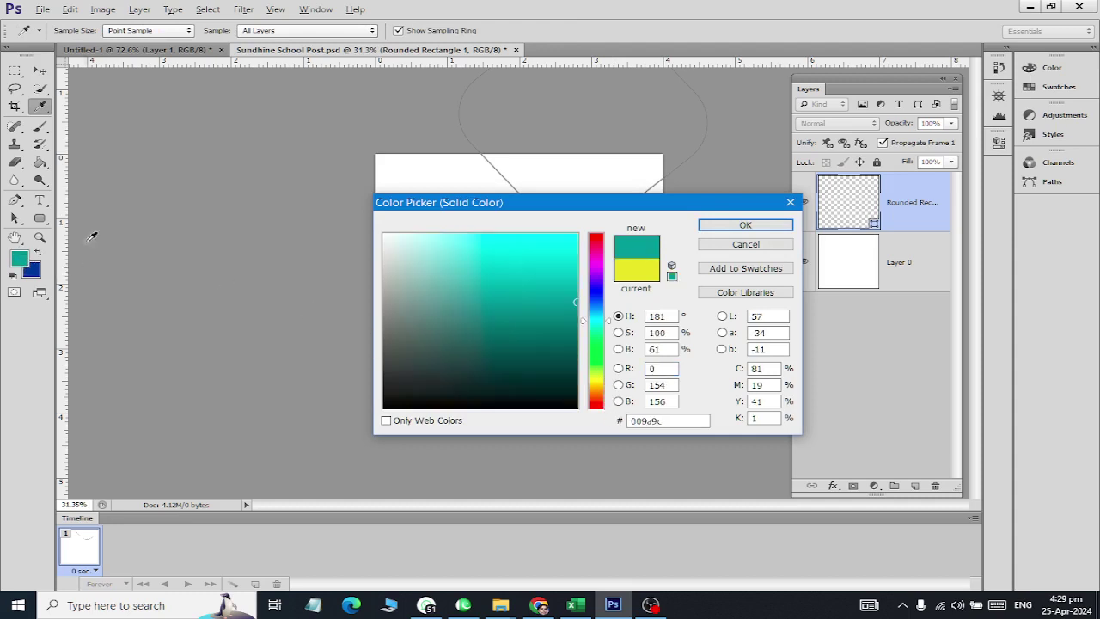
pyautogui.click(742, 226)
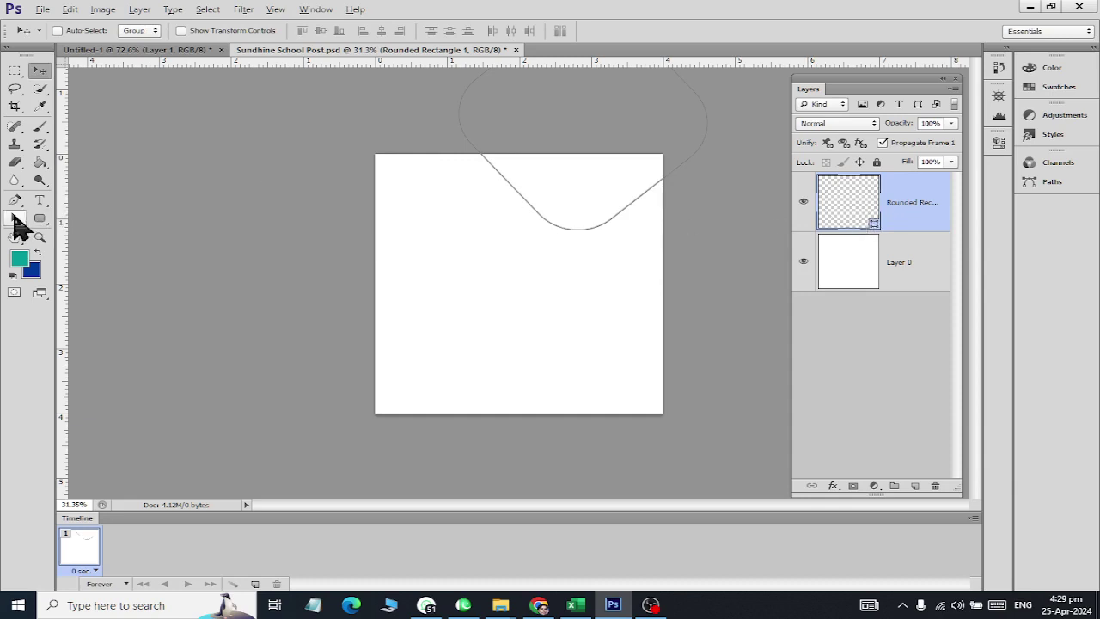
# Give the wave the recent teal swatch as Fill and No Color as Stroke.
pyautogui.click(40, 219)
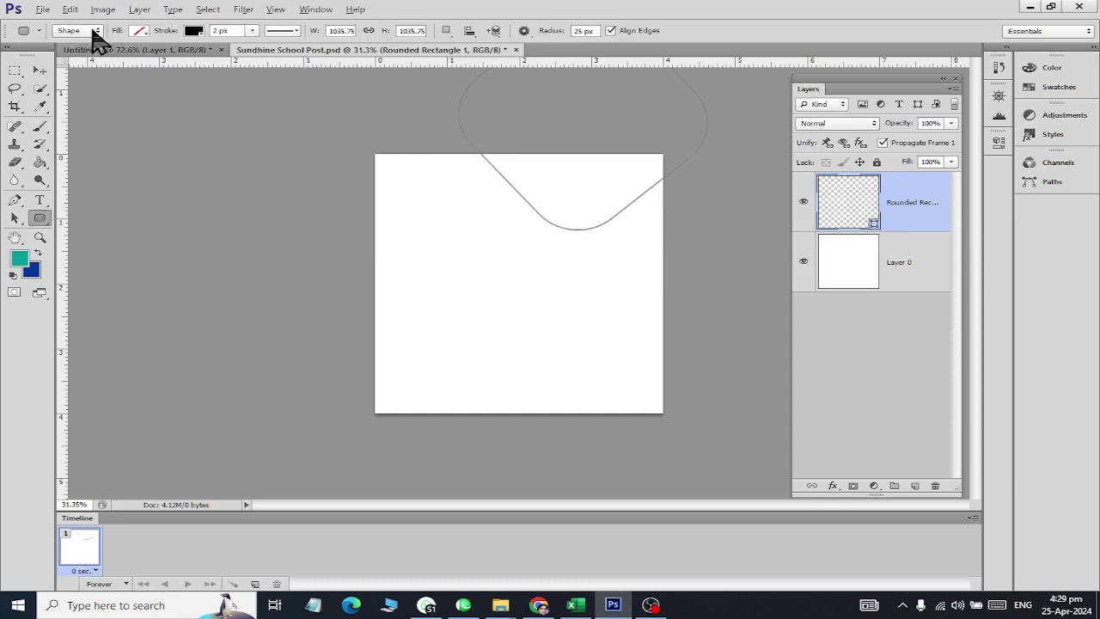
pyautogui.click(139, 31)
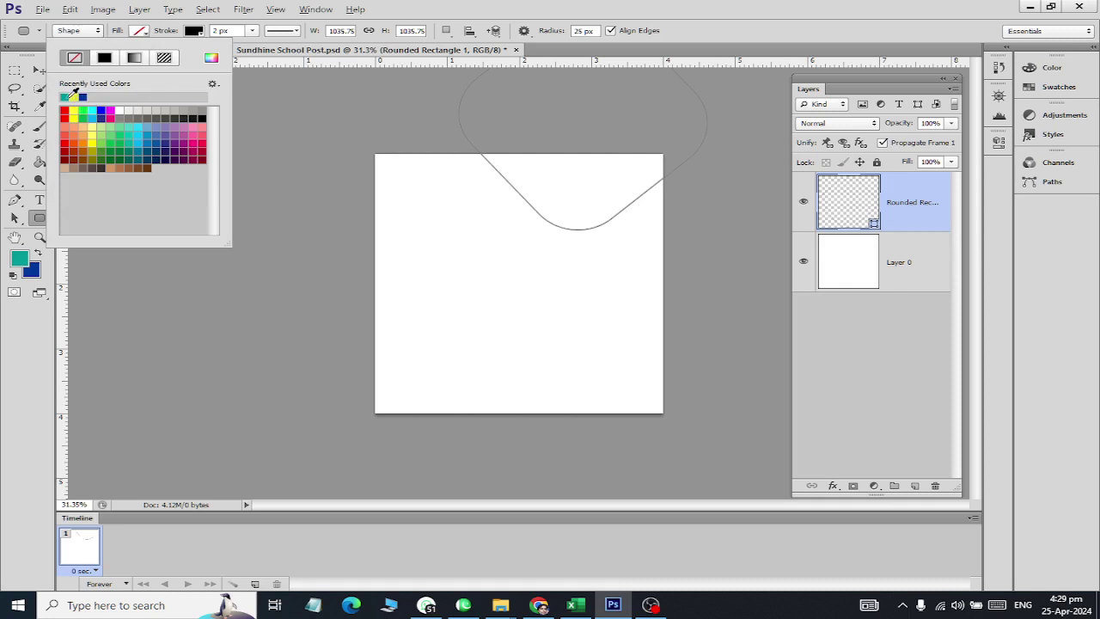
pyautogui.click(65, 97)
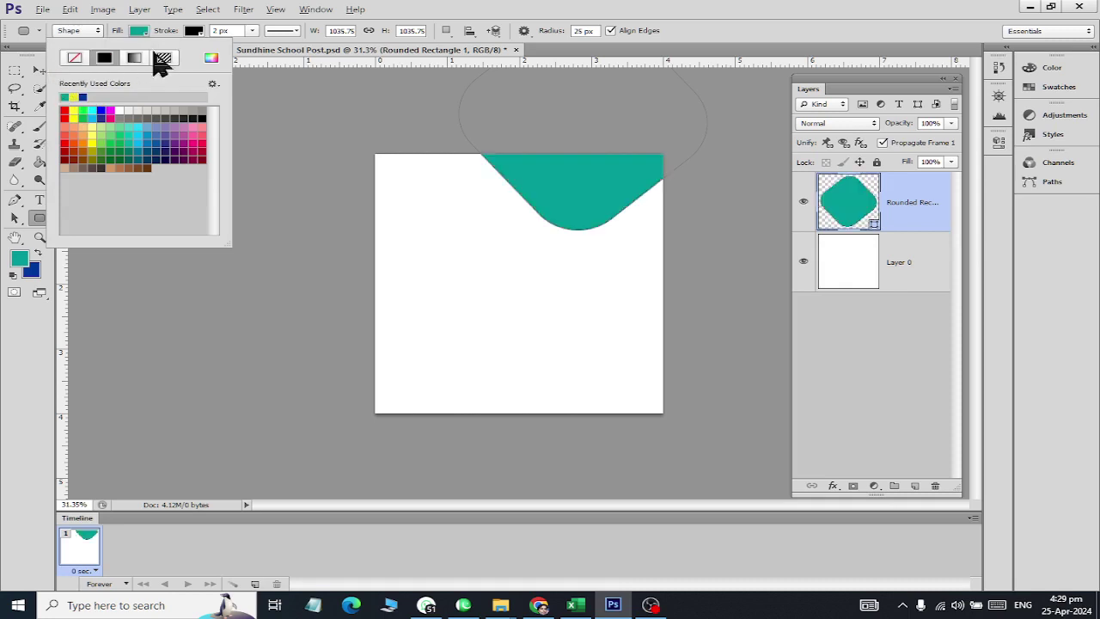
pyautogui.click(194, 32)
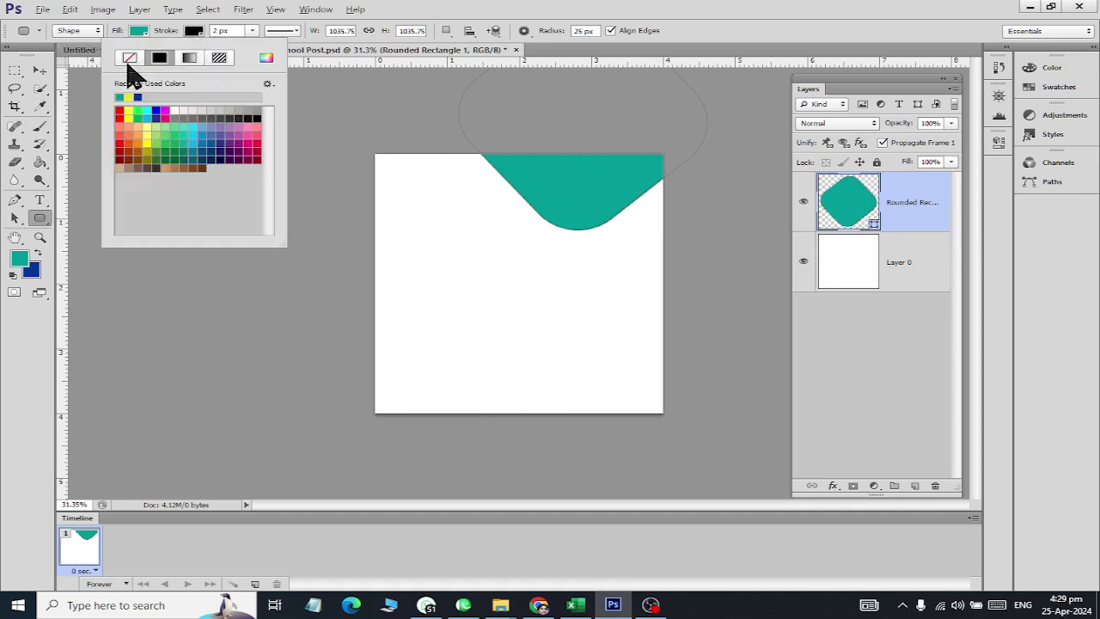
pyautogui.click(129, 58)
pyautogui.click(670, 30)
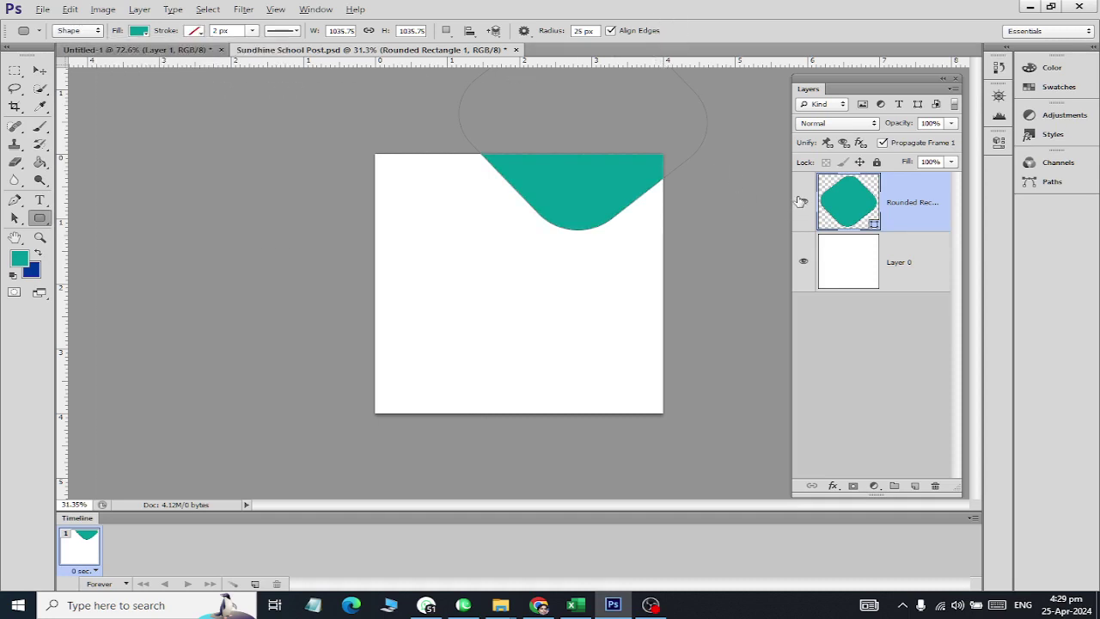
pyautogui.moveTo(836, 209); pyautogui.dragTo(820, 483)
# Sample the OUR FACILITIES bar's orange and copy its hex code eeaa00.
pyautogui.click(154, 52)
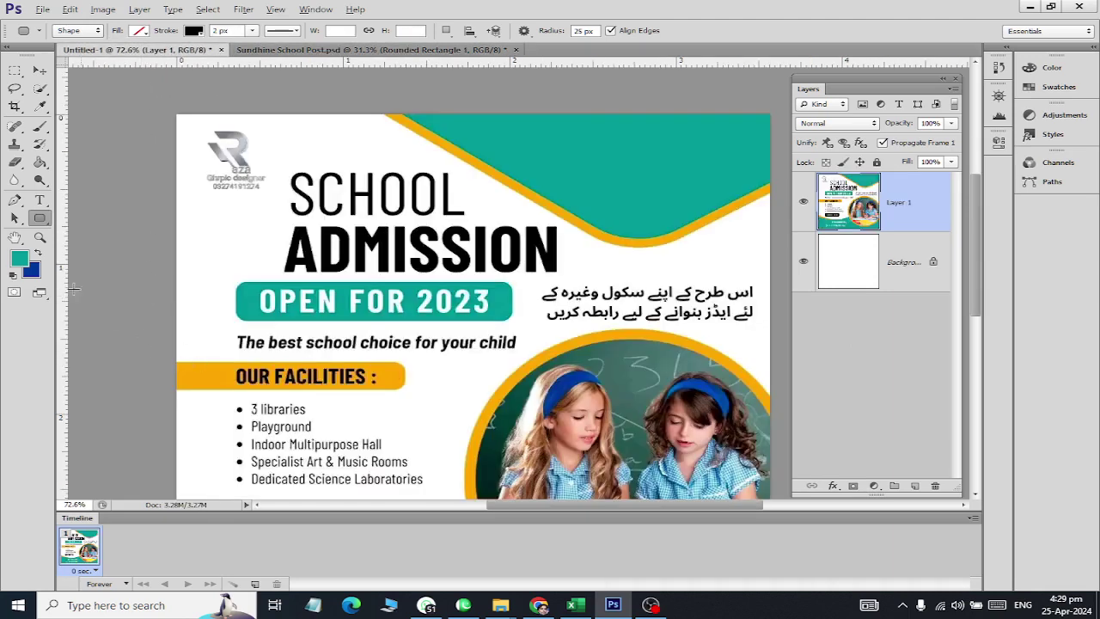
pyautogui.click(39, 106)
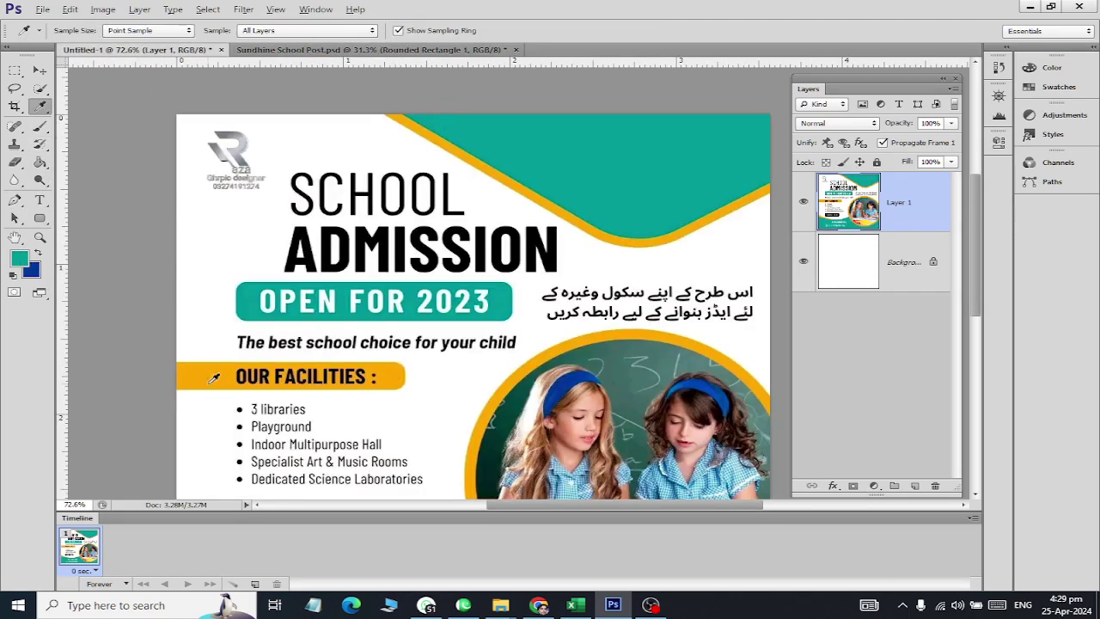
pyautogui.click(20, 261)
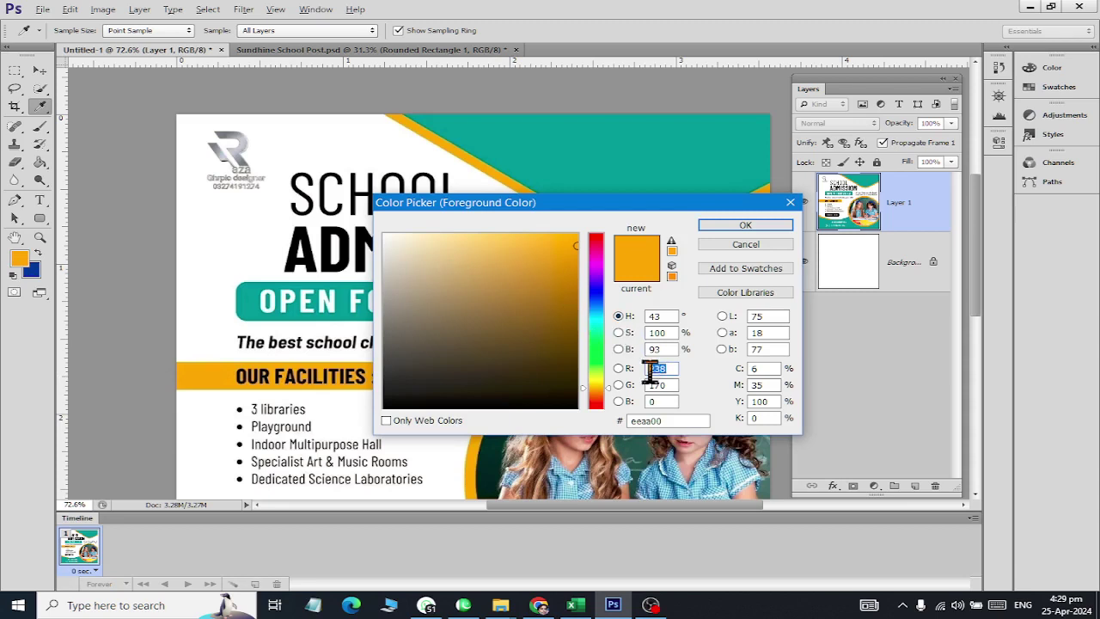
pyautogui.doubleClick(678, 421)
pyautogui.press('Return')
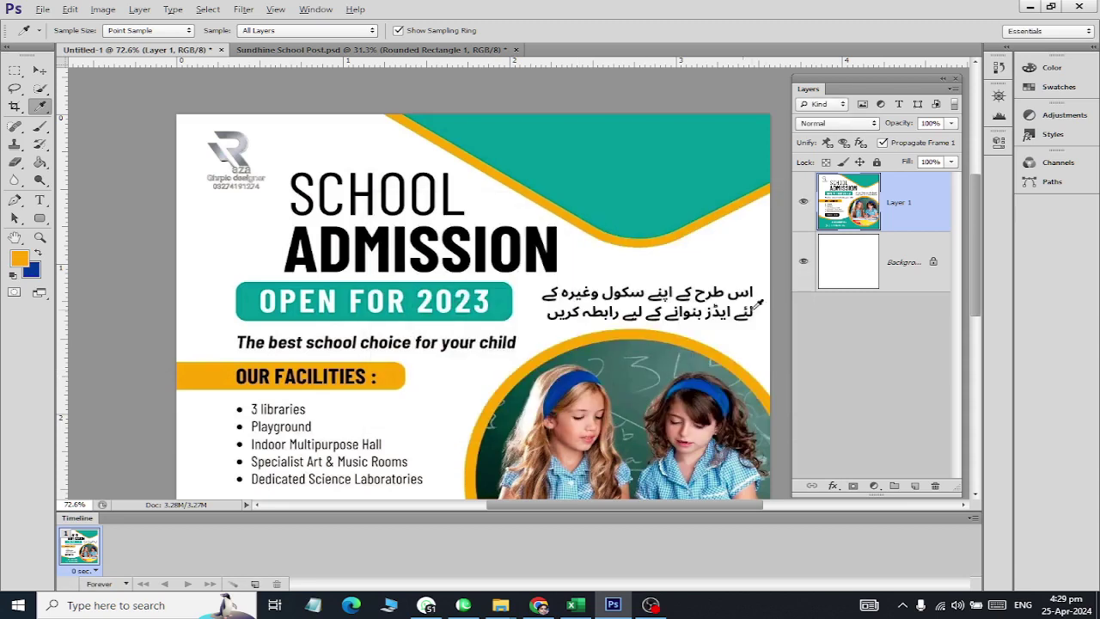
# Add a Stroke layer effect to the wave coloured eeaa00.
pyautogui.click(293, 50)
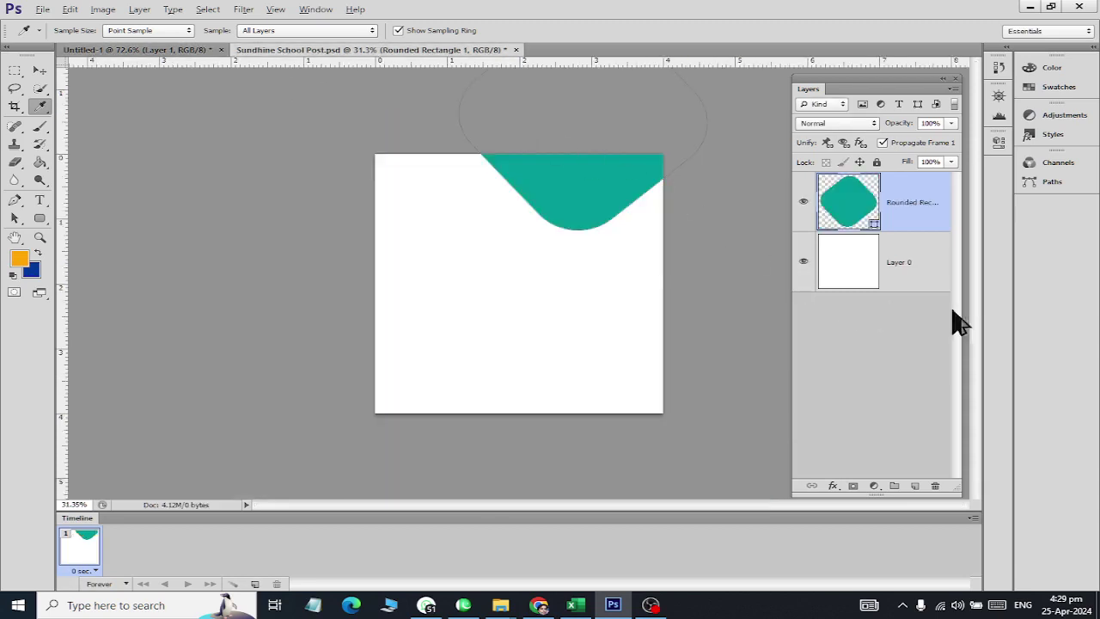
pyautogui.click(834, 486)
pyautogui.click(867, 316)
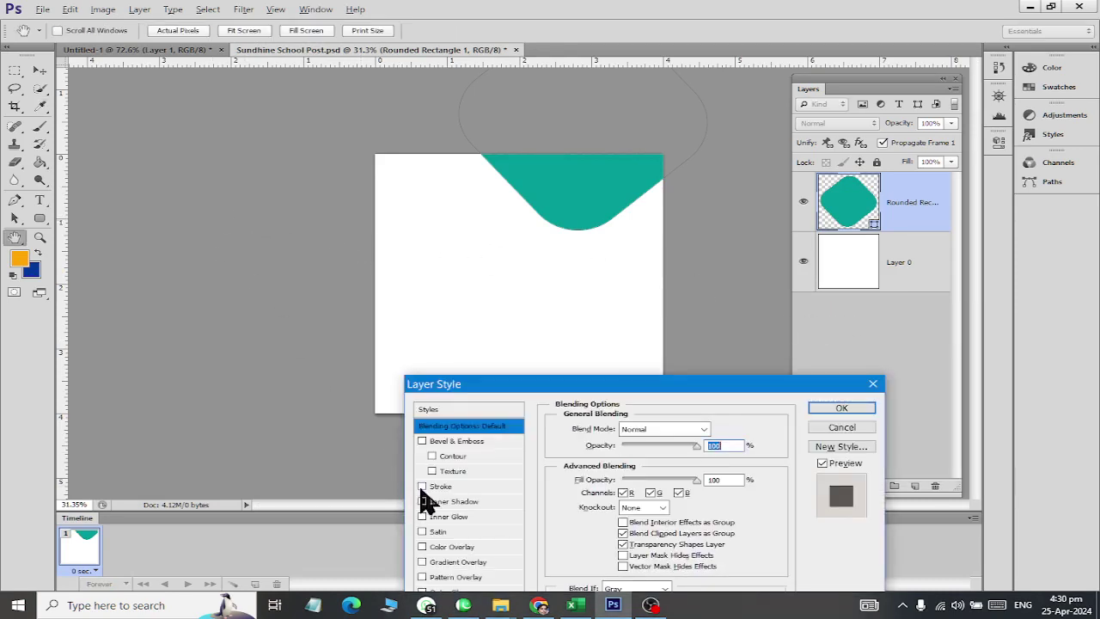
pyautogui.click(422, 486)
pyautogui.click(469, 486)
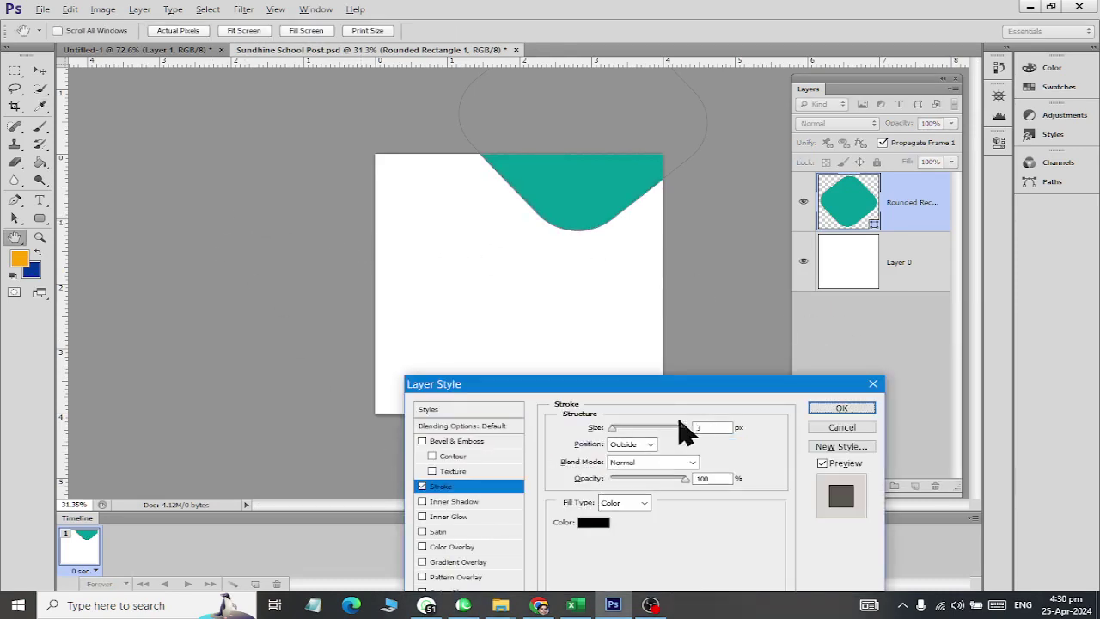
pyautogui.click(595, 522)
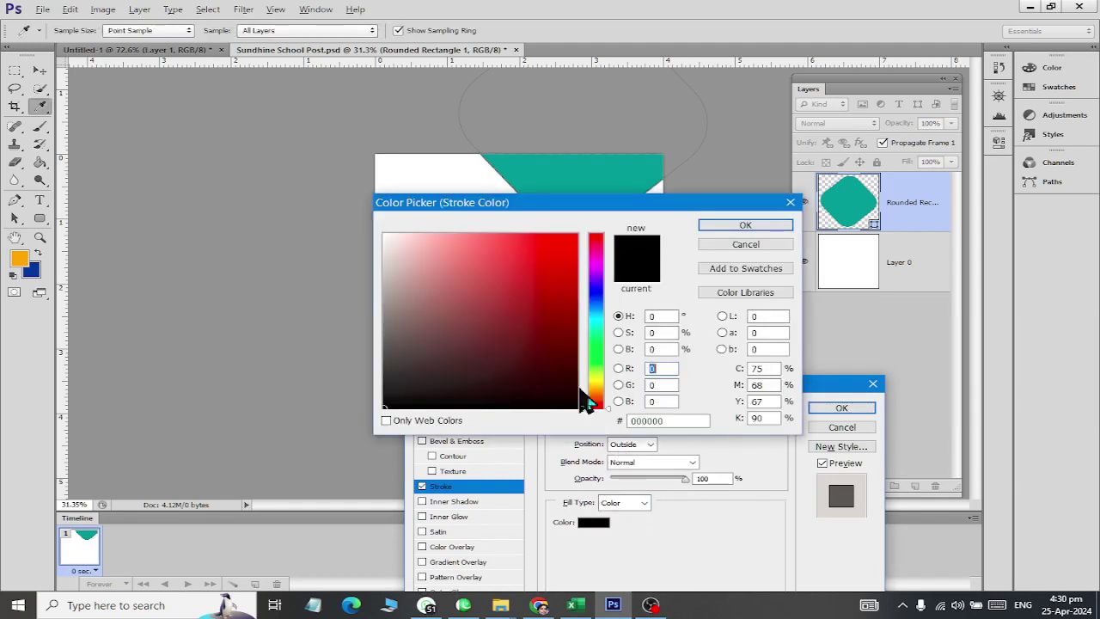
pyautogui.doubleClick(657, 420)
pyautogui.write('eeaa00')
pyautogui.click(745, 225)
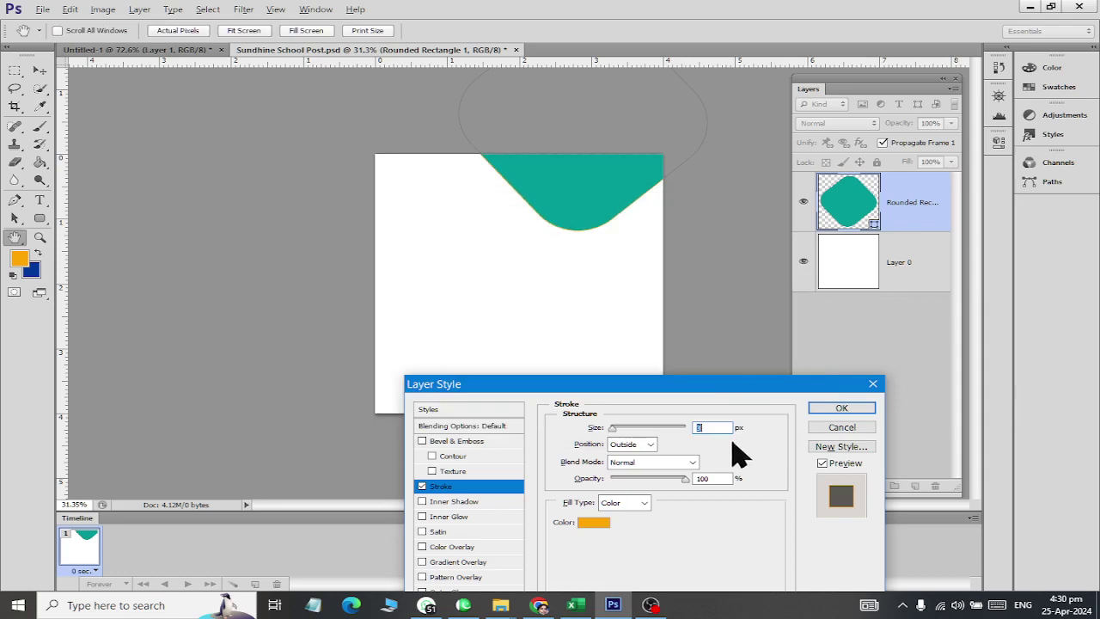
# Raise the orange stroke's size two steps and apply the layer style.
pyautogui.doubleClick(720, 427)
pyautogui.press('Up')
pyautogui.press('Up')
pyautogui.press('Up')
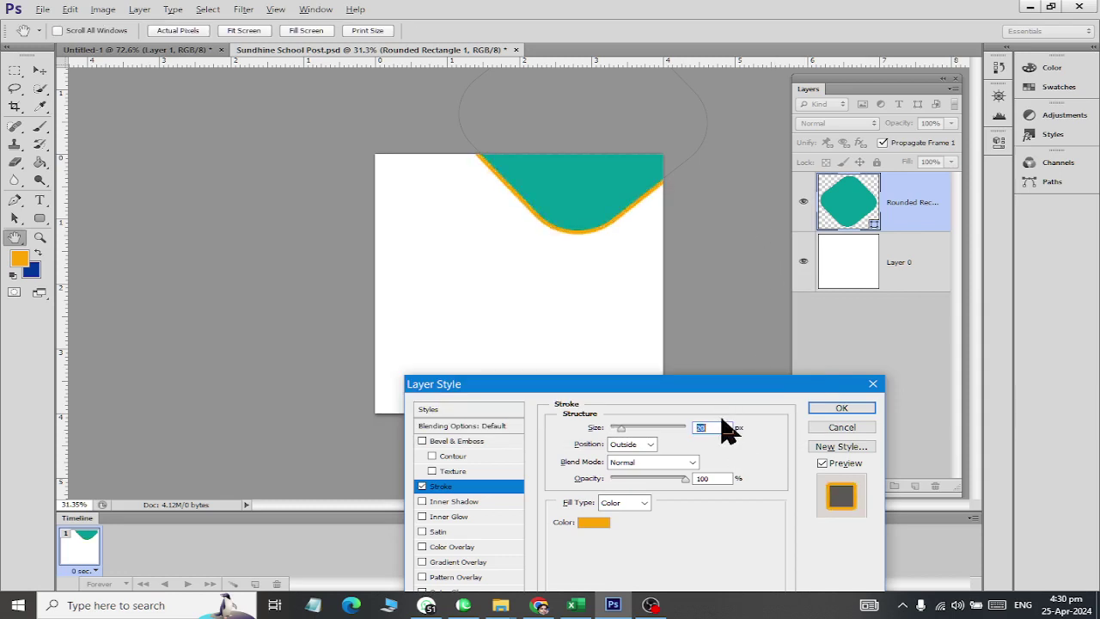
pyautogui.press('Up')
pyautogui.press('Up')
pyautogui.press('Up')
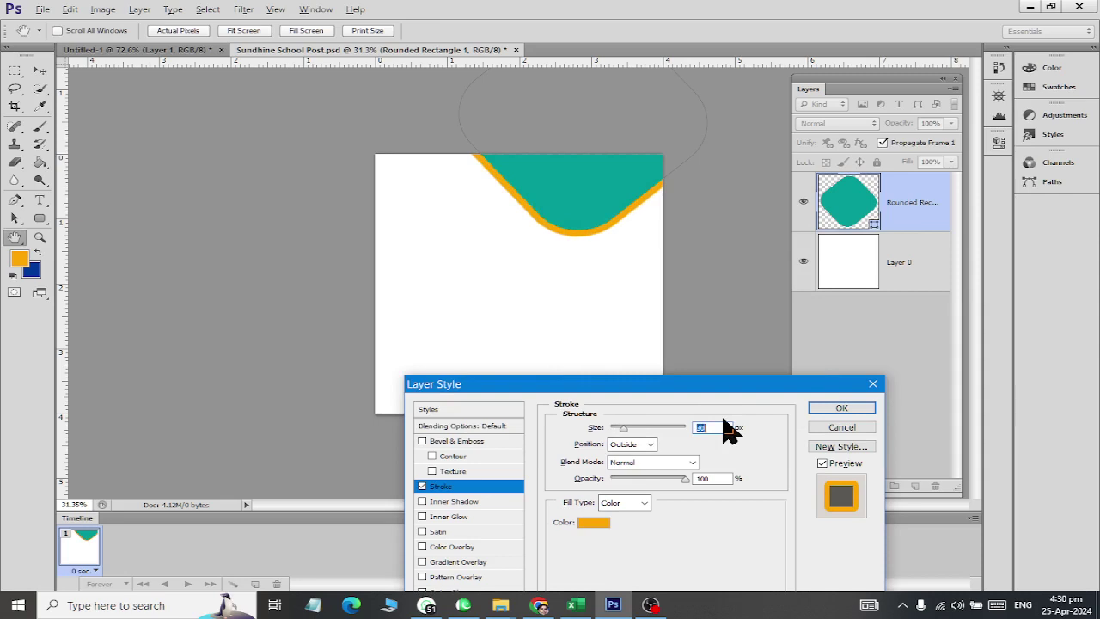
pyautogui.click(858, 409)
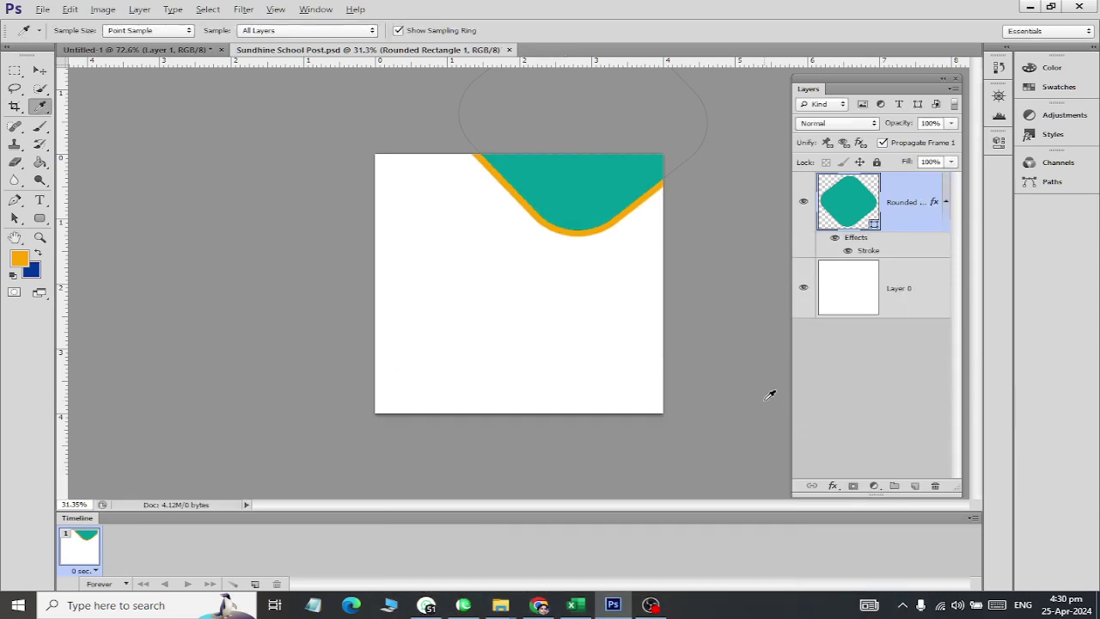
# Close Sundhine School Post.psd and reopen it.
pyautogui.press('Tab')
pyautogui.hotkey('ctrl', 'w')
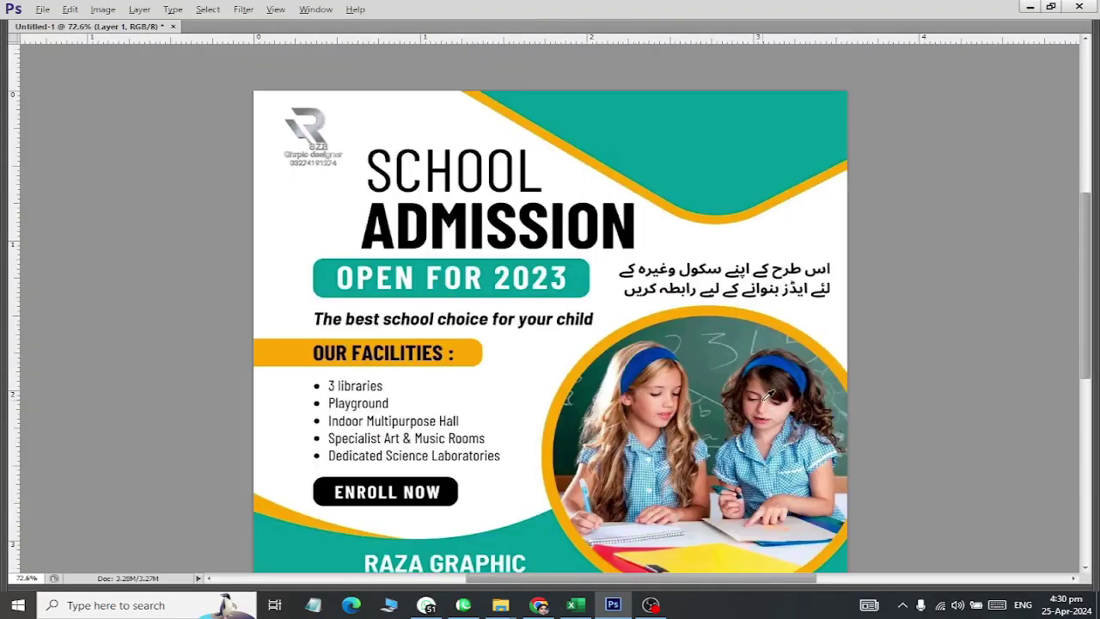
pyautogui.press('alt')
pyautogui.press('Tab')
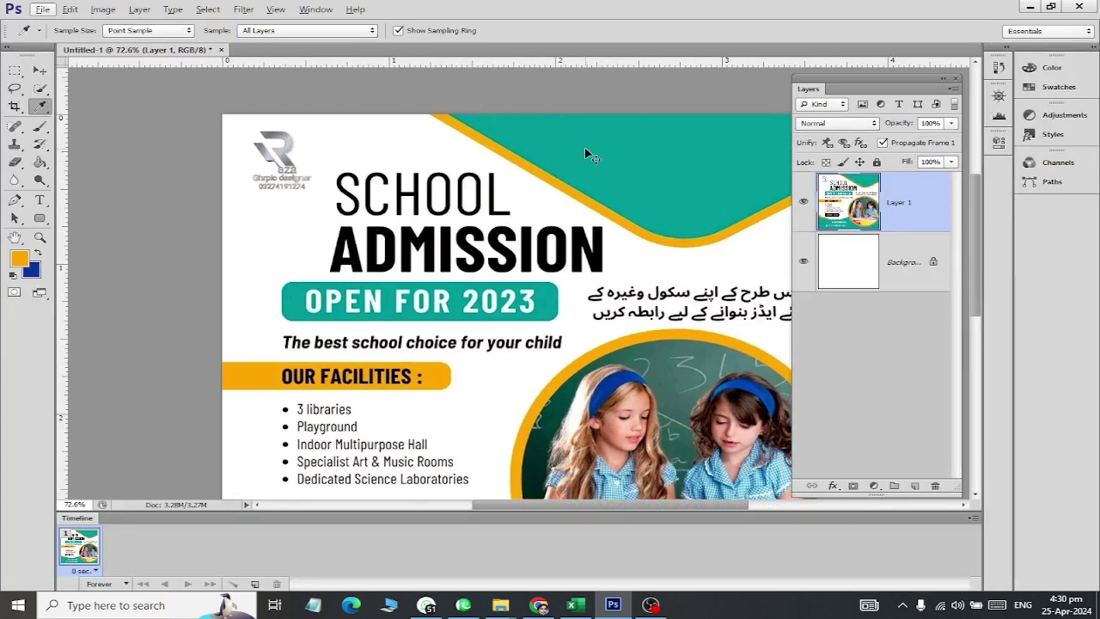
pyautogui.hotkey('ctrl', 'o')
pyautogui.doubleClick(133, 94)
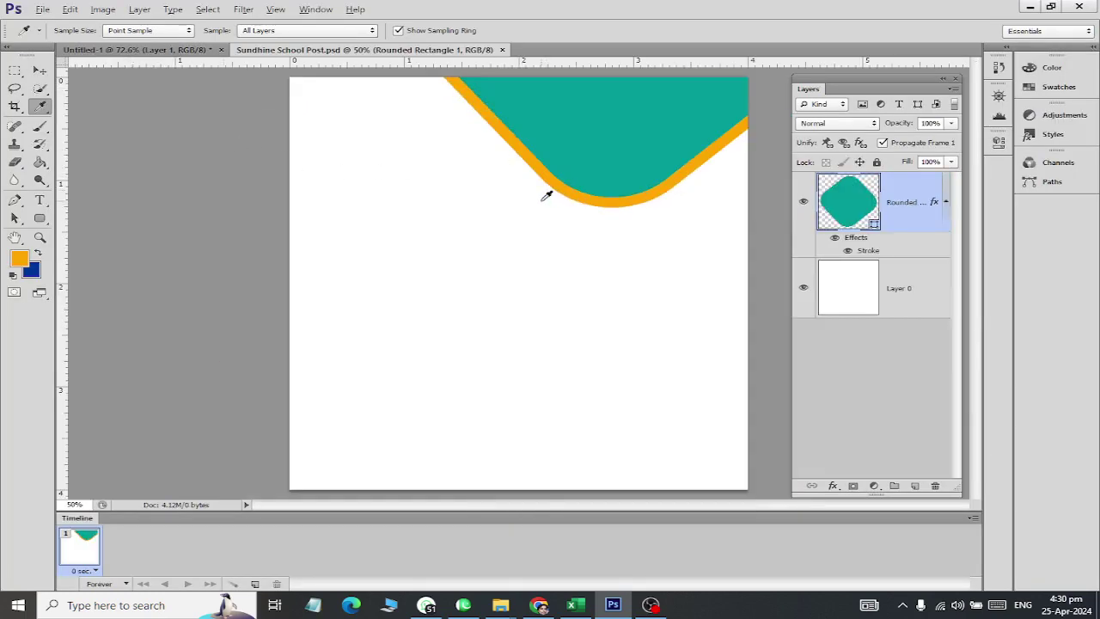
# Shift the wave right, widen it to 114.44%, and level it to a 1.24° tilt.
pyautogui.hotkey('ctrl', 't')
pyautogui.moveTo(419, 207); pyautogui.dragTo(382, 190)
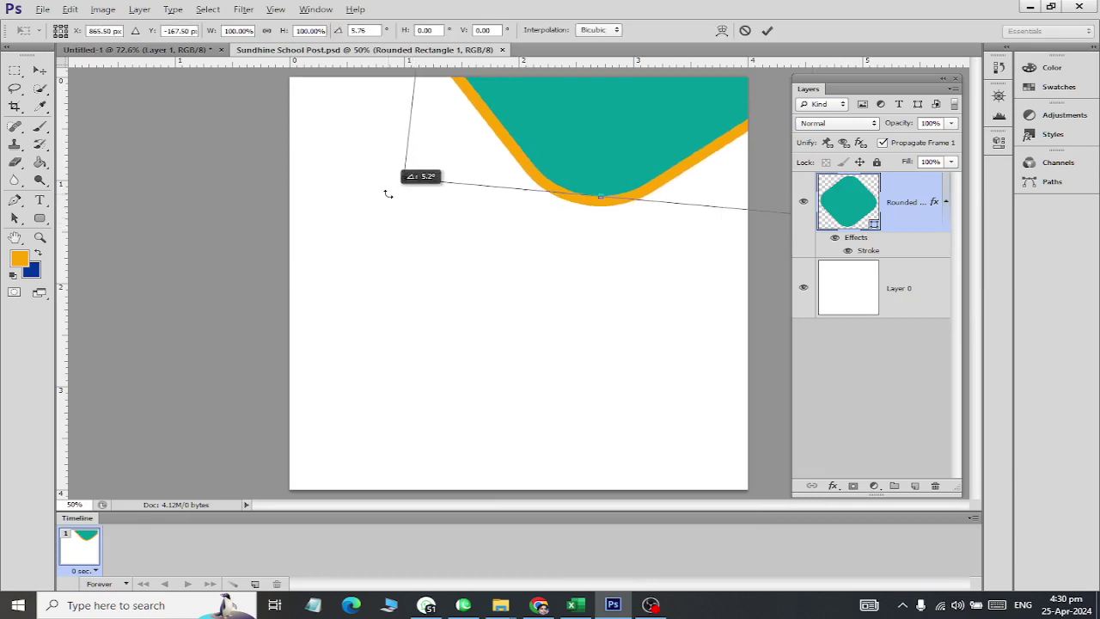
pyautogui.moveTo(594, 152)
pyautogui.mouseDown()
pyautogui.moveTo(627, 154)
pyautogui.moveTo(617, 159)
pyautogui.mouseUp()
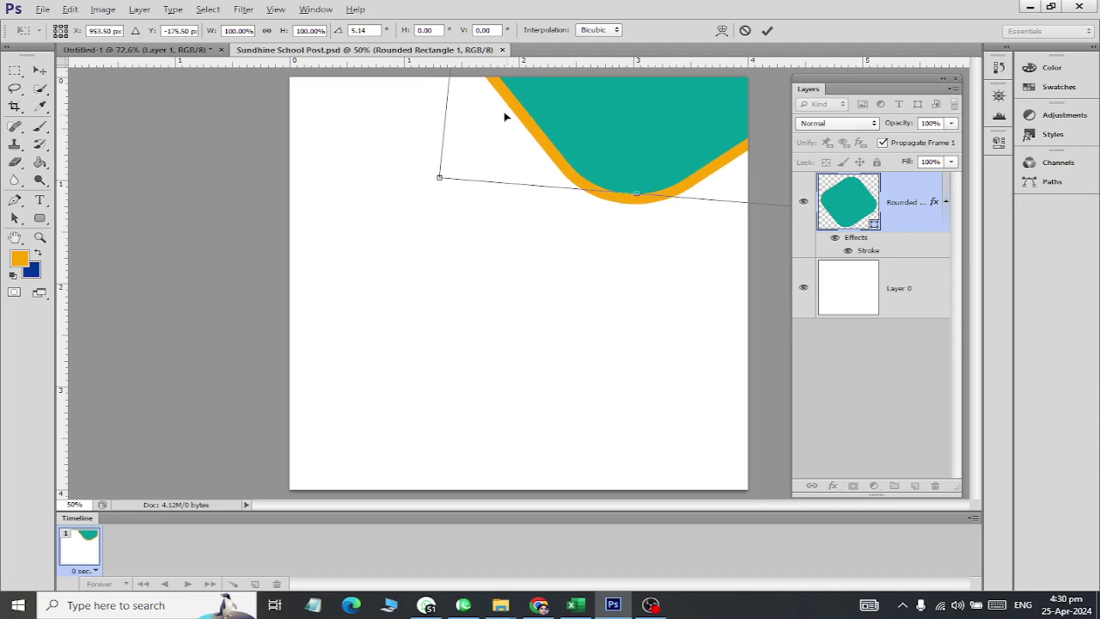
pyautogui.scroll(-2, 468, 146)
pyautogui.scroll(-2, 474, 153)
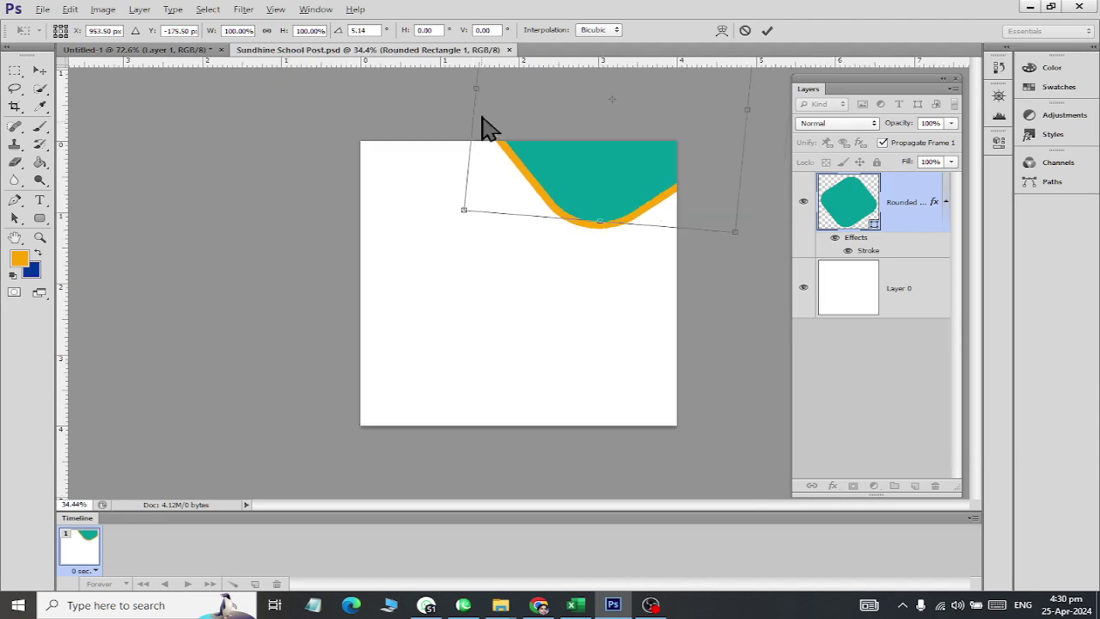
pyautogui.moveTo(475, 87); pyautogui.dragTo(436, 85)
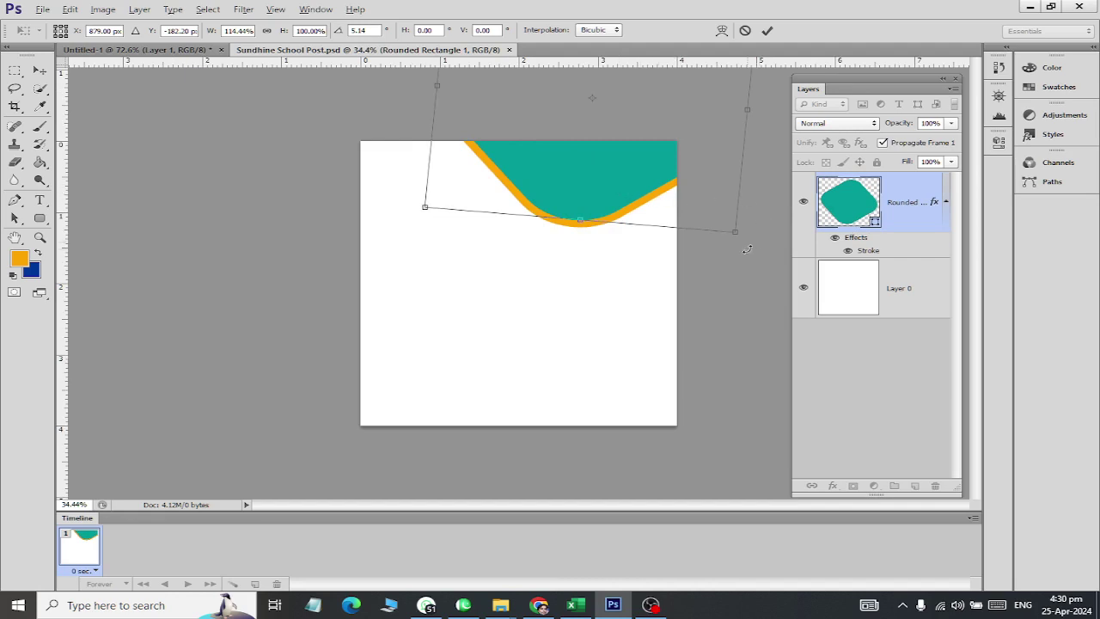
pyautogui.moveTo(747, 249); pyautogui.dragTo(746, 225)
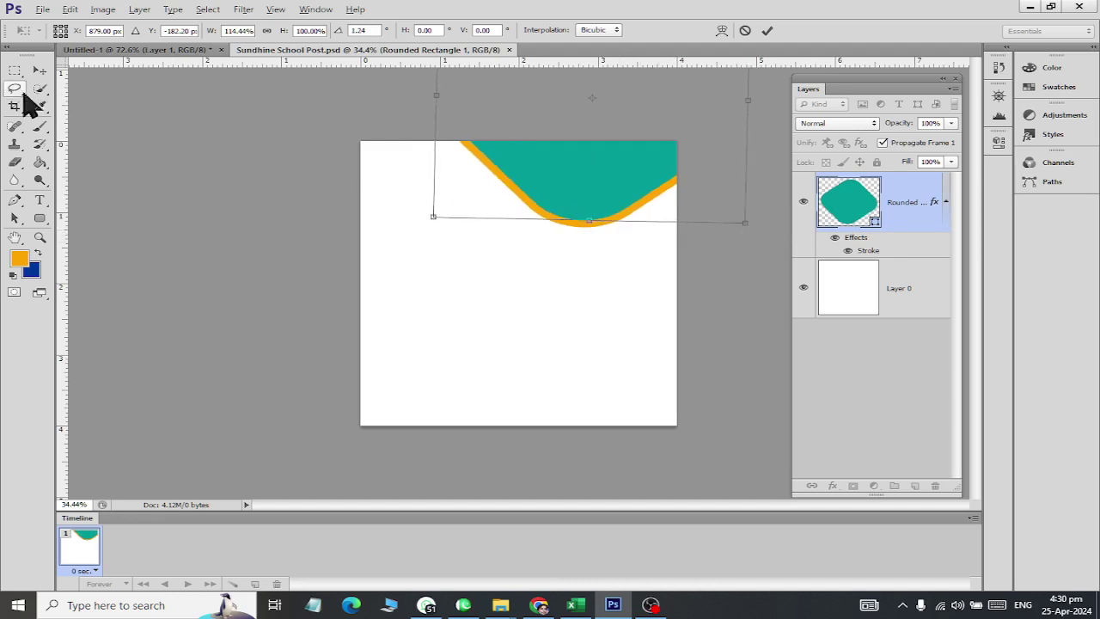
pyautogui.click(39, 70)
# Apply the wave transformation and save Sundhine School Post.
pyautogui.click(487, 237)
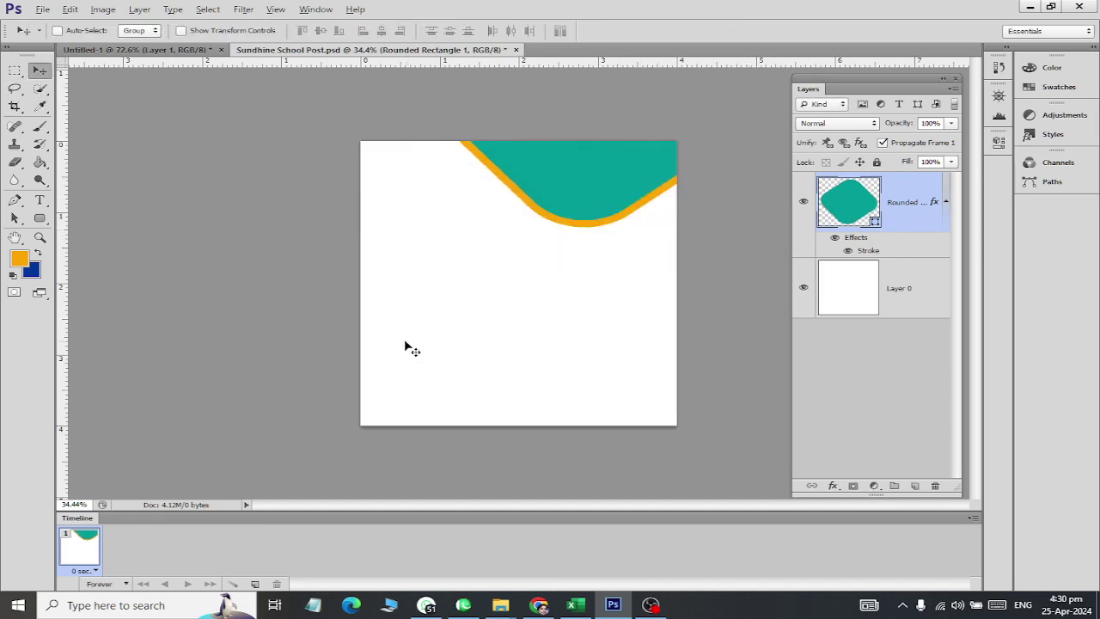
pyautogui.hotkey('ctrl', 's')
pyautogui.hotkey('ctrl', 'Tab')
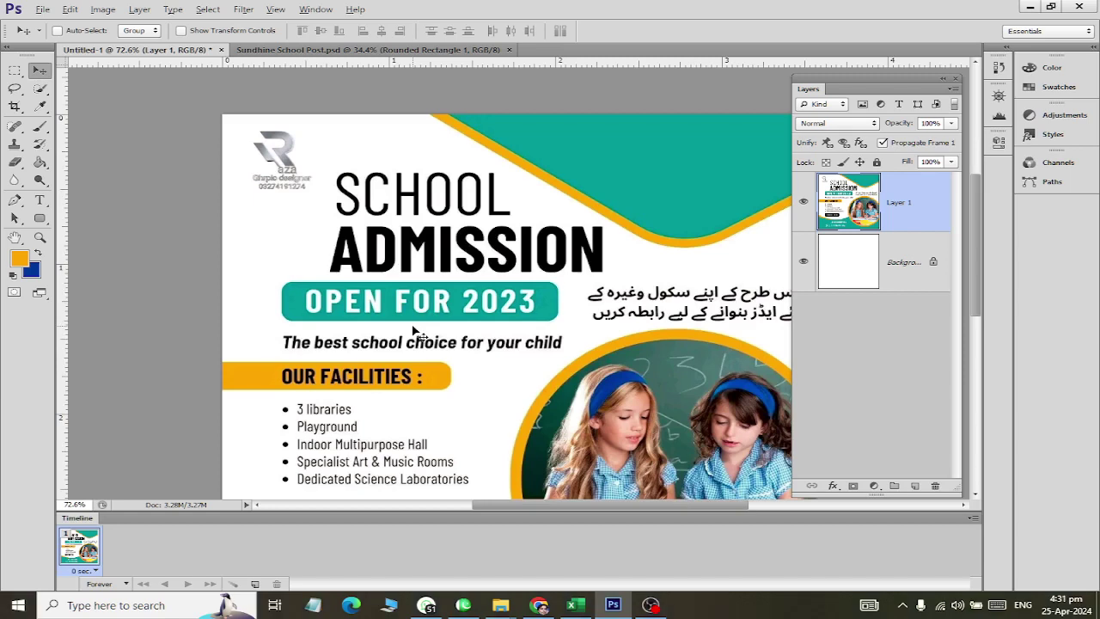
# Scroll down the reference poster to review its bottom wave, then return to Sundhine School Post.
pyautogui.scroll(-1, 413, 331)
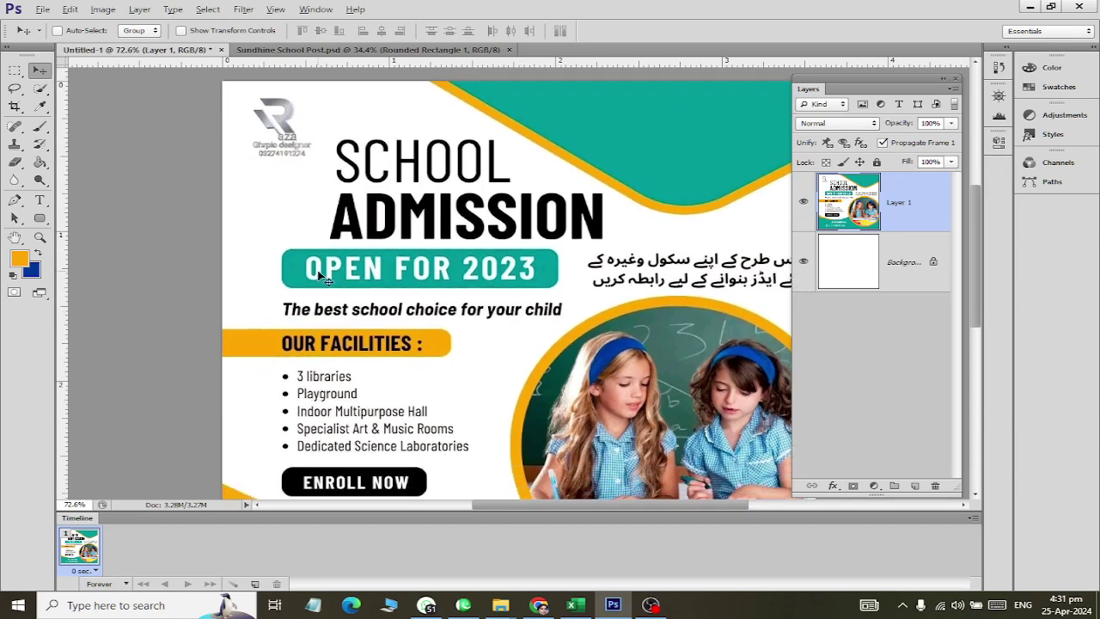
pyautogui.scroll(-2, 490, 305)
pyautogui.scroll(-1, 490, 305)
pyautogui.scroll(-1, 628, 344)
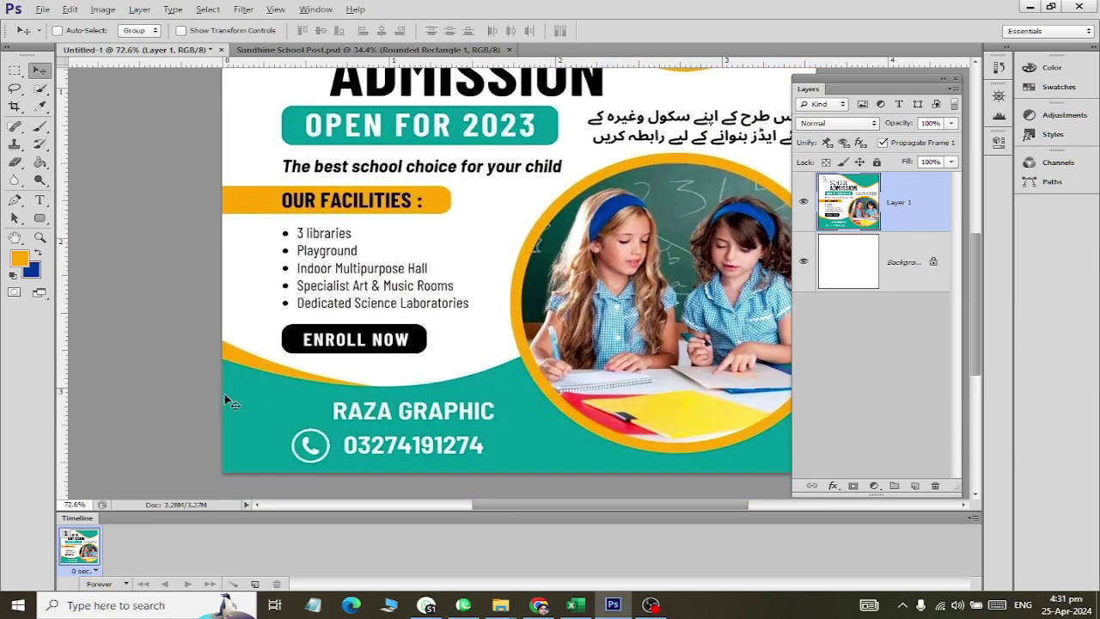
pyautogui.scroll(-1, 489, 404)
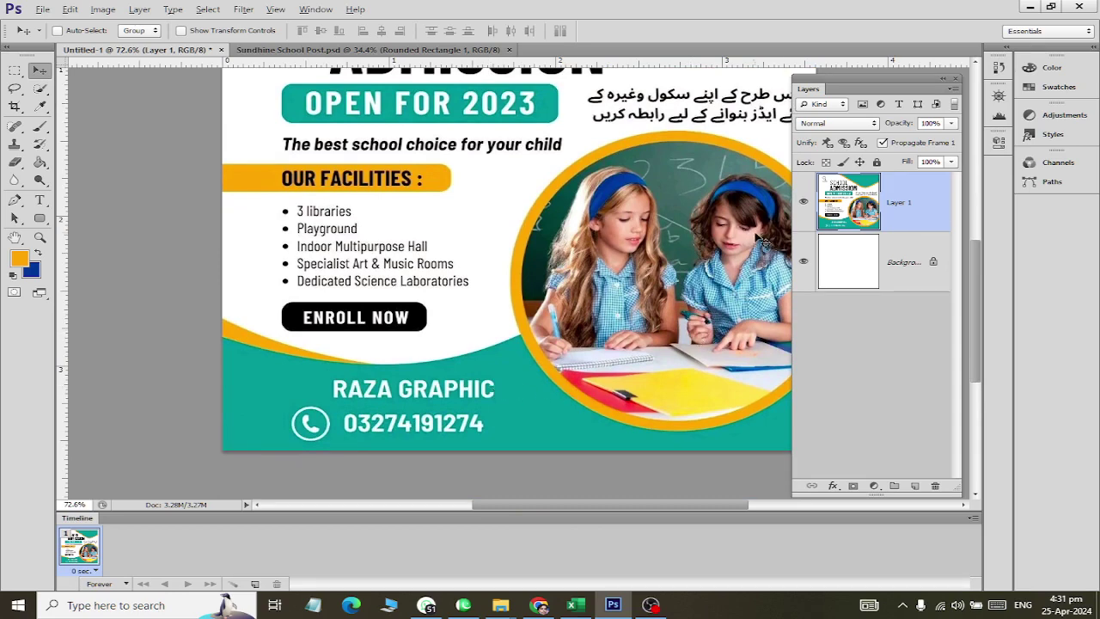
pyautogui.scroll(-5, 709, 258)
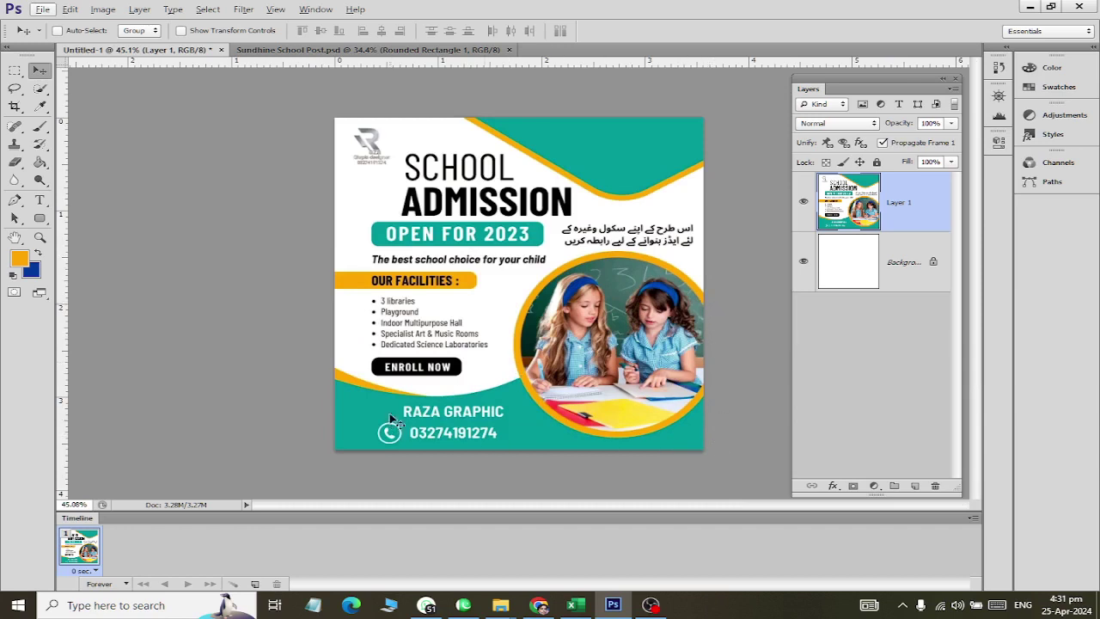
pyautogui.click(258, 50)
# On a new layer, draw a closed Pen path with a curved top edge across the page bottom.
pyautogui.click(915, 485)
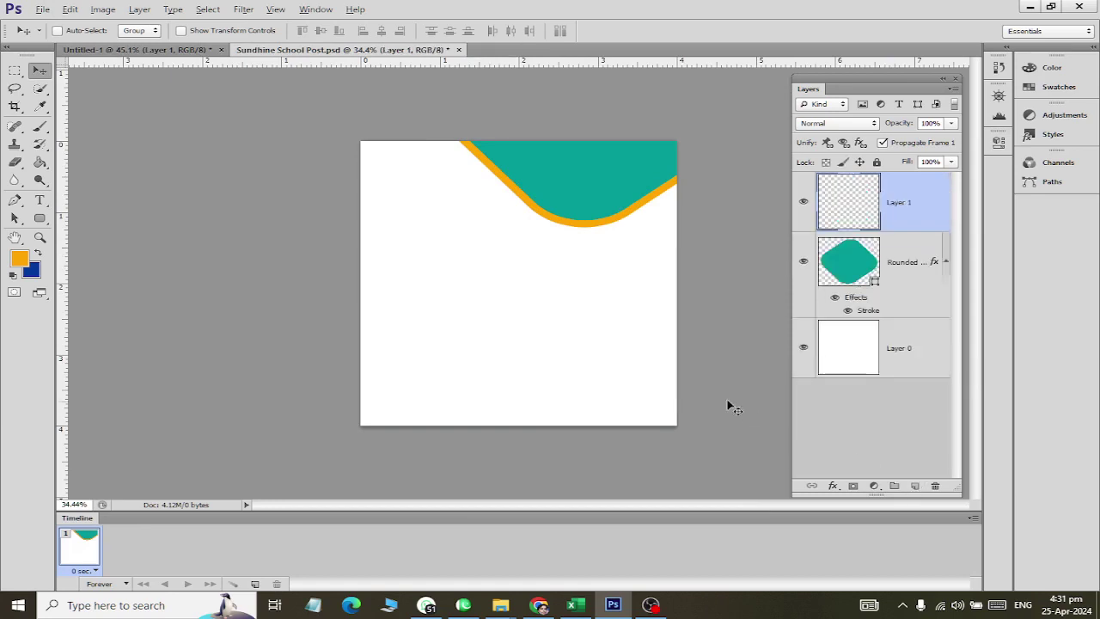
pyautogui.click(14, 200)
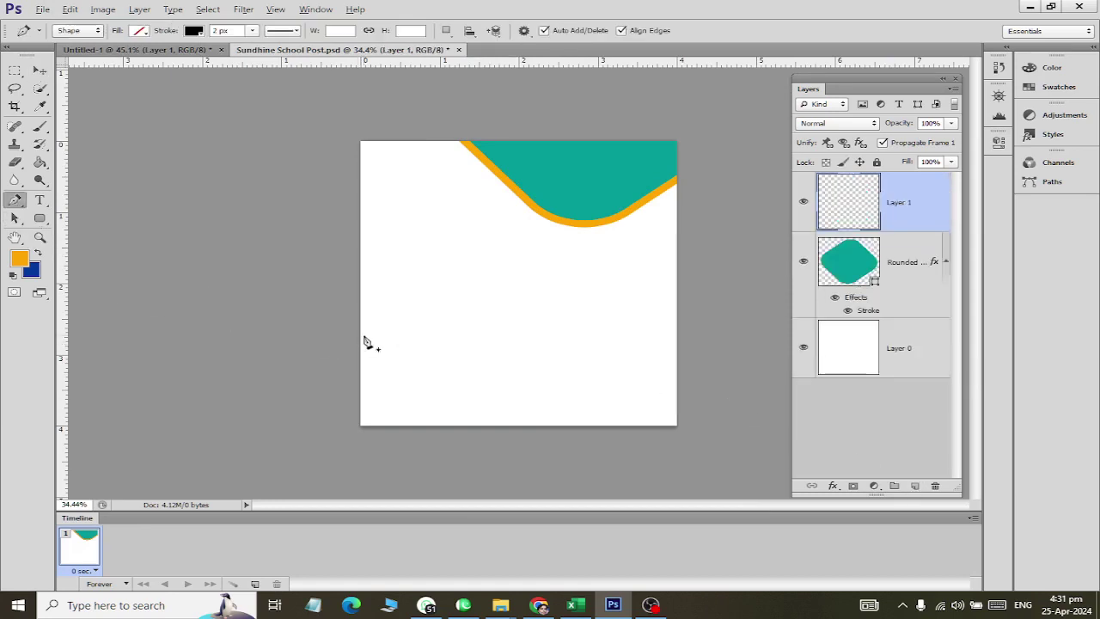
pyautogui.click(315, 330)
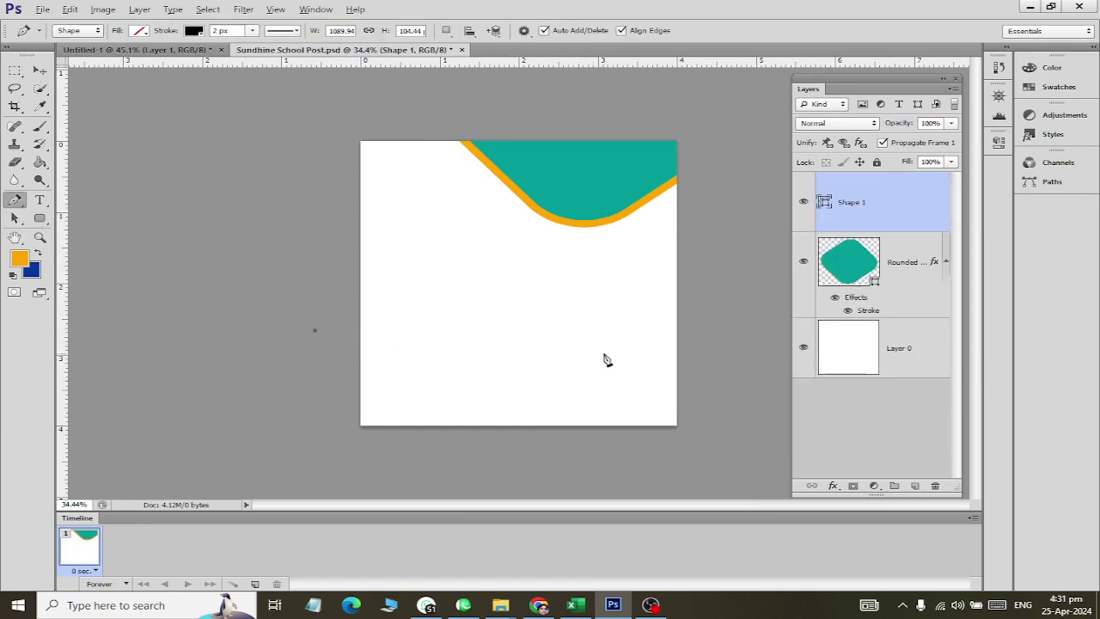
pyautogui.moveTo(602, 354); pyautogui.dragTo(761, 284)
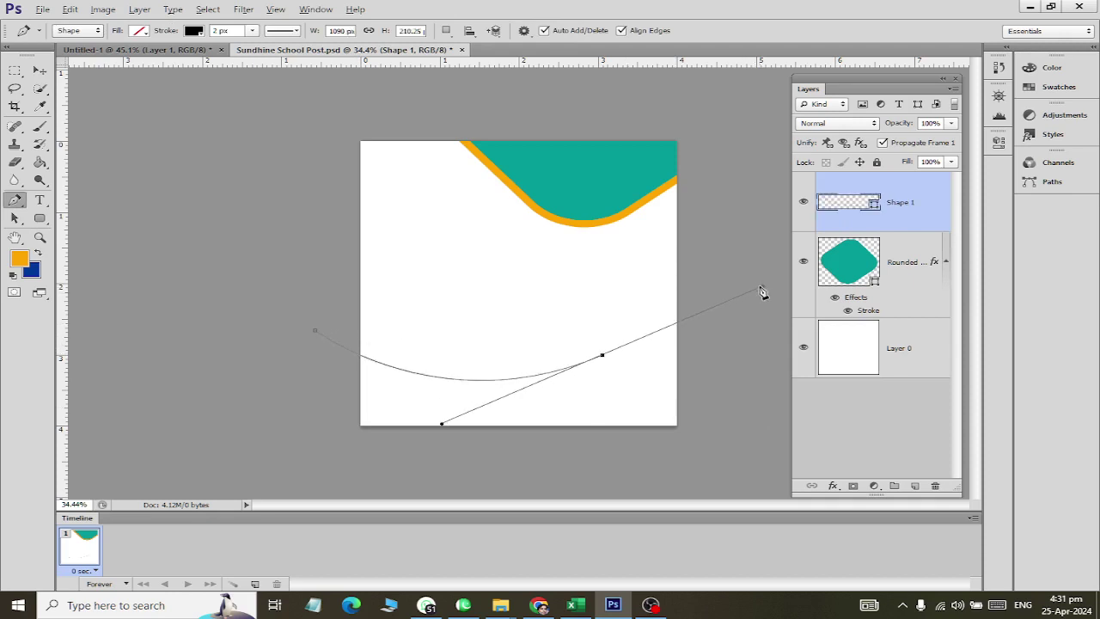
pyautogui.click(760, 280)
pyautogui.click(713, 459)
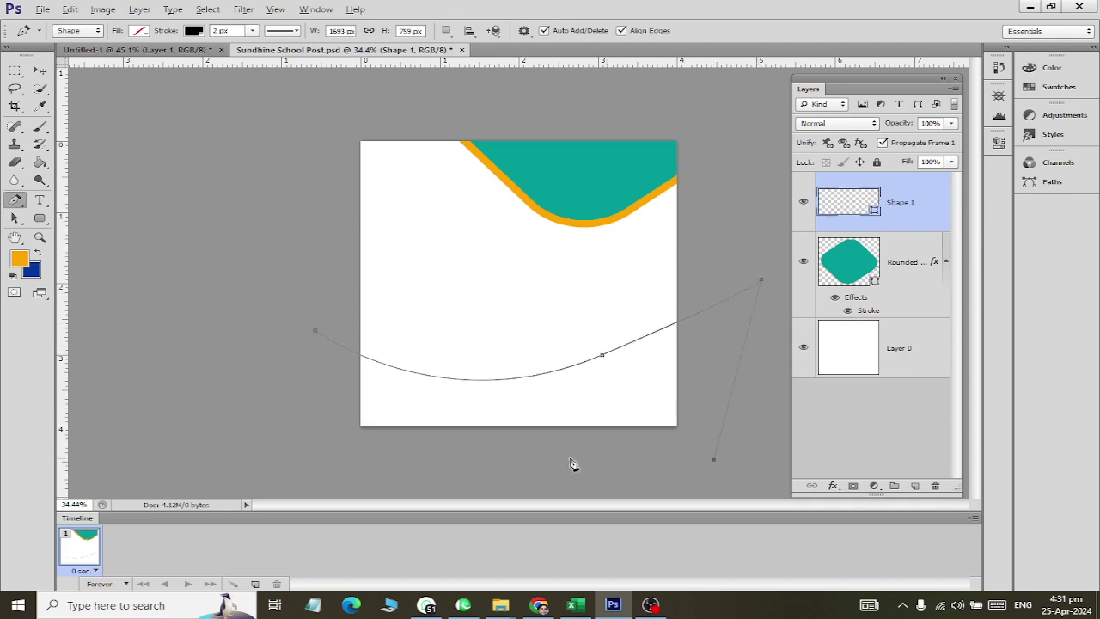
pyautogui.click(245, 450)
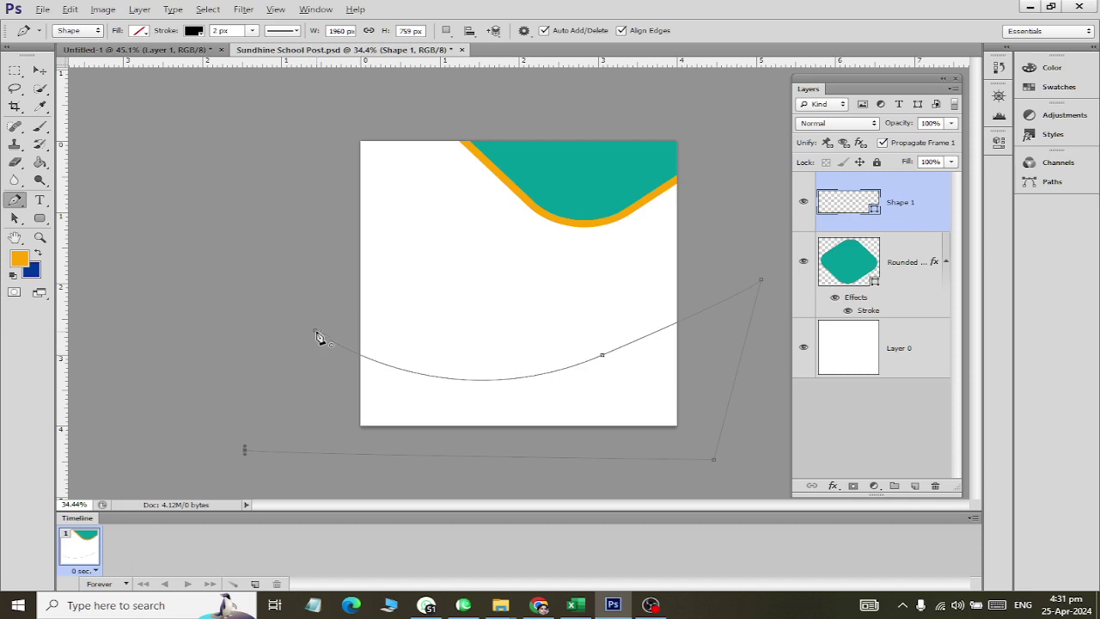
pyautogui.click(316, 333)
# Fill the bottom wave shape with teal.
pyautogui.click(39, 218)
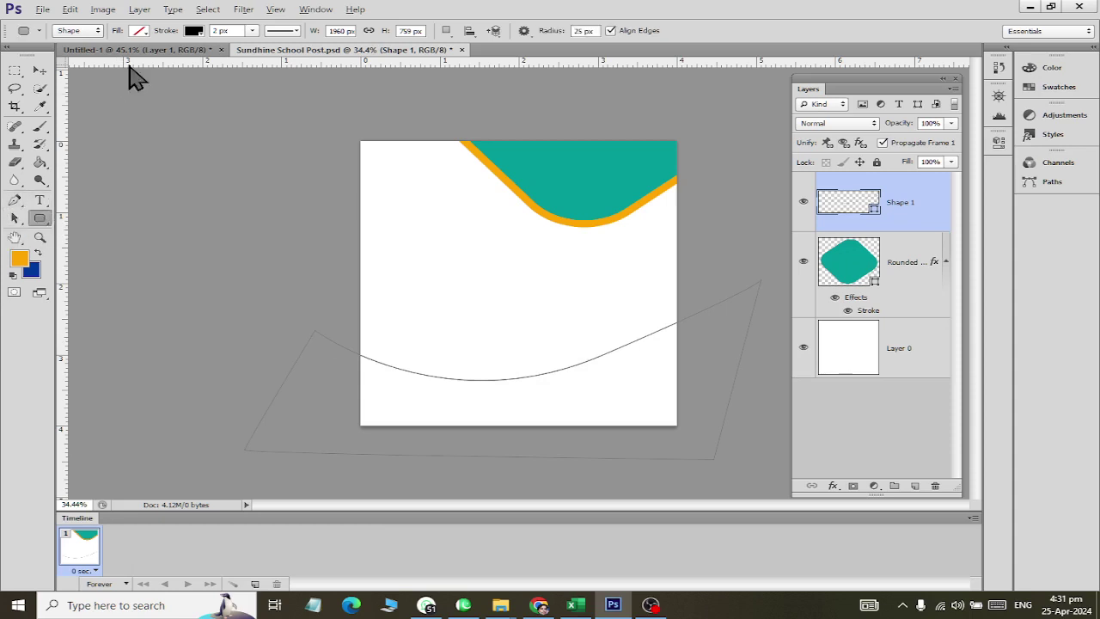
pyautogui.click(138, 32)
pyautogui.click(75, 96)
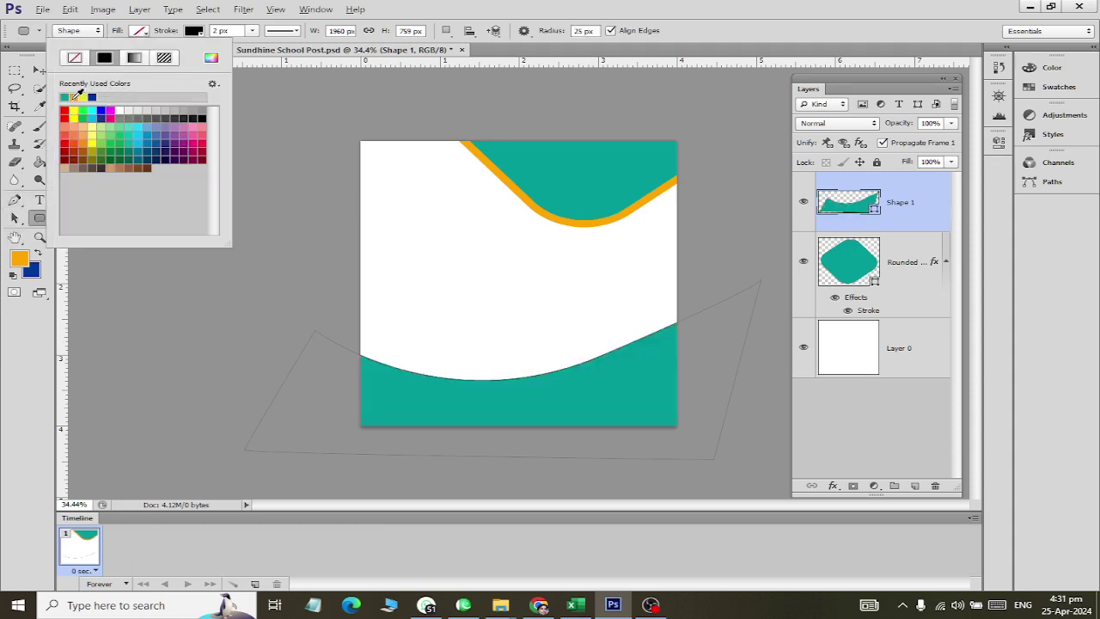
pyautogui.click(193, 31)
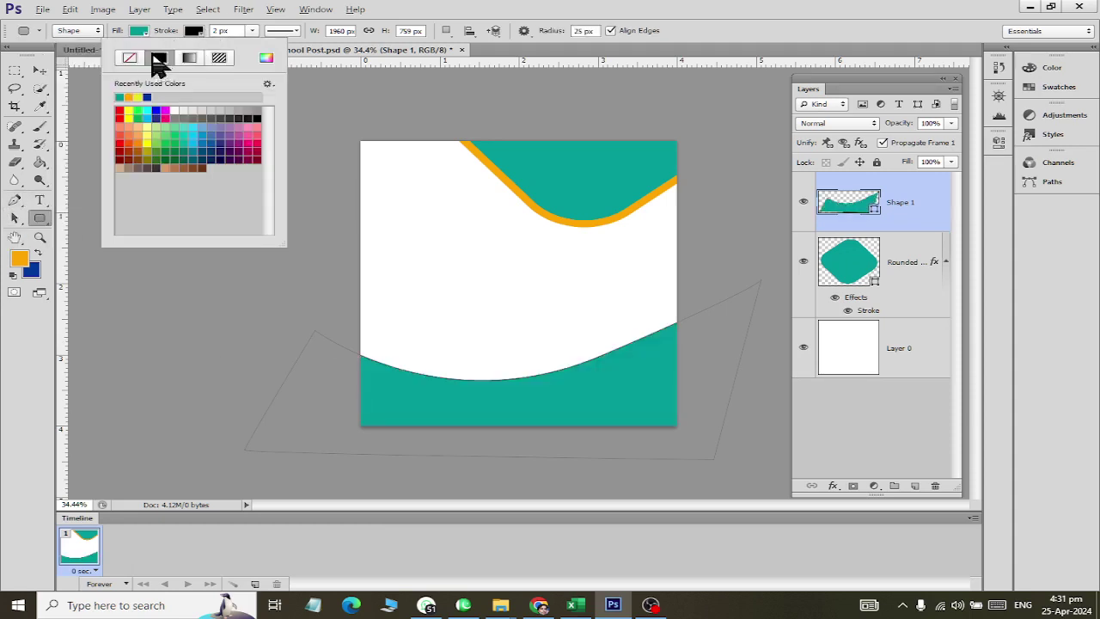
pyautogui.click(40, 71)
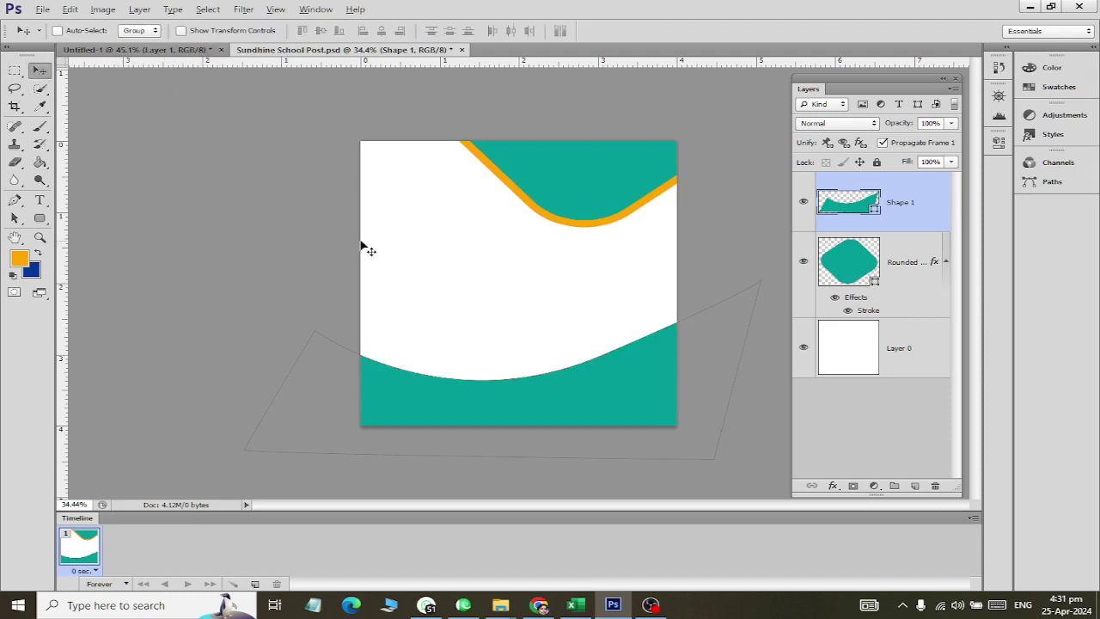
# Compare against the reference flyer and delete an unneeded empty layer.
pyautogui.hotkey('ctrl', 'Tab')
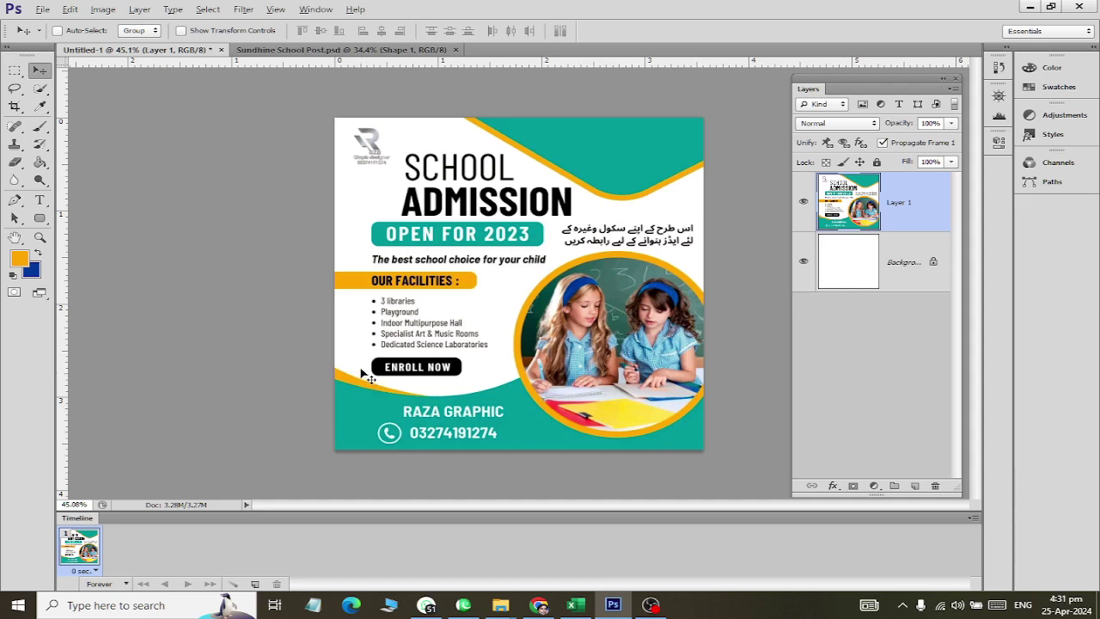
pyautogui.hotkey('ctrl', 'Tab')
pyautogui.scroll(2, 393, 373)
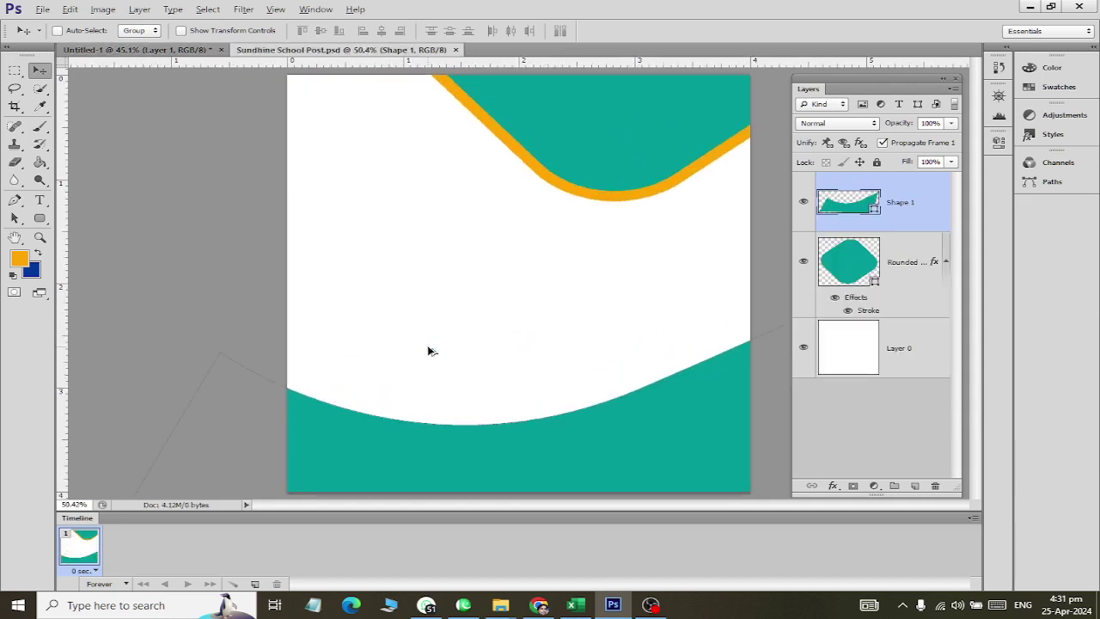
pyautogui.click(915, 486)
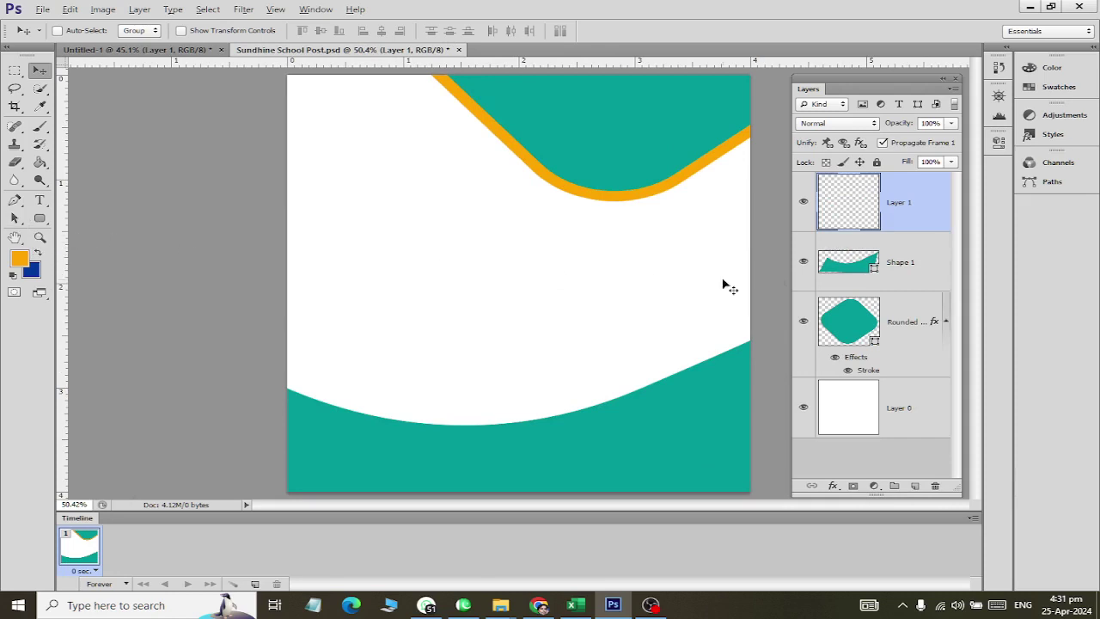
pyautogui.click(881, 268)
pyautogui.moveTo(898, 215); pyautogui.dragTo(935, 486)
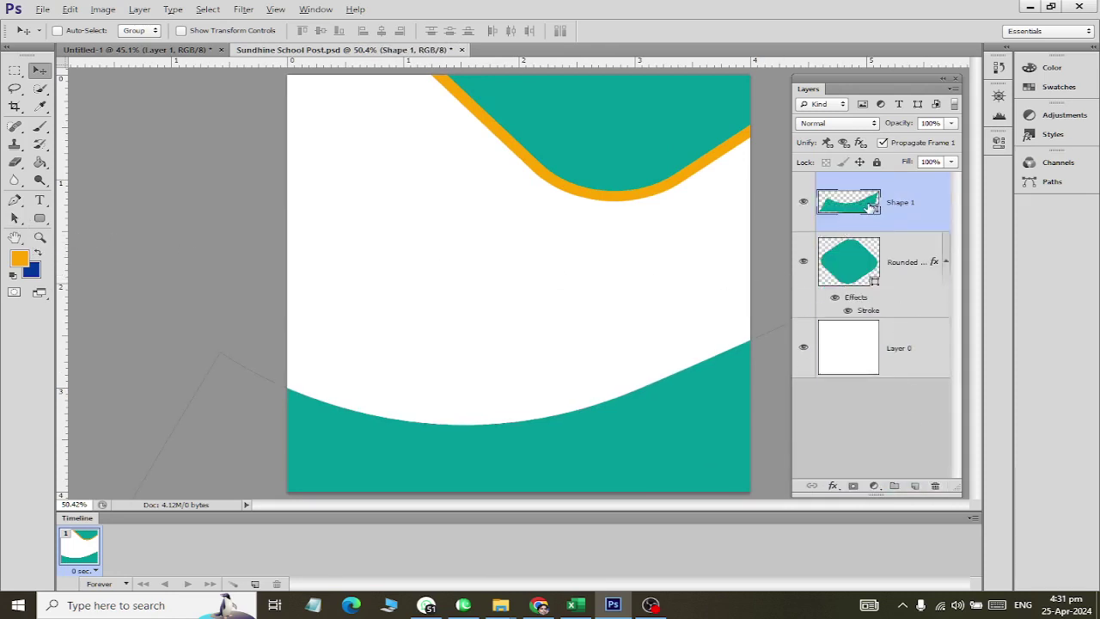
# Duplicate Shape 1 and fill the original with orange sampled from the top wave's edge.
pyautogui.hotkey('ctrl', 'j')
pyautogui.click(845, 263)
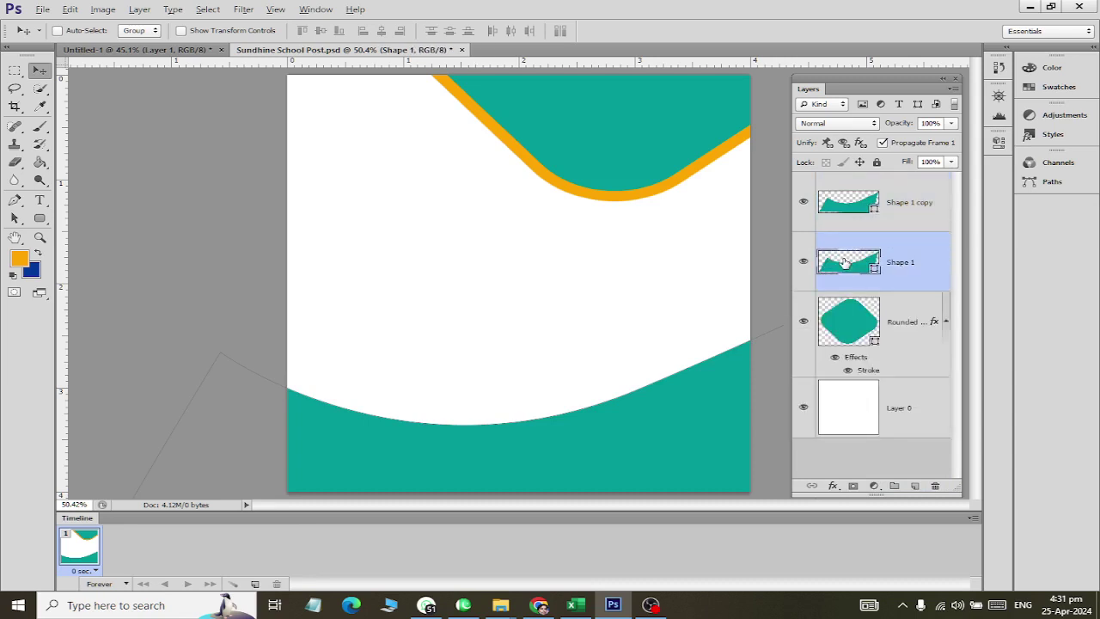
pyautogui.doubleClick(844, 263)
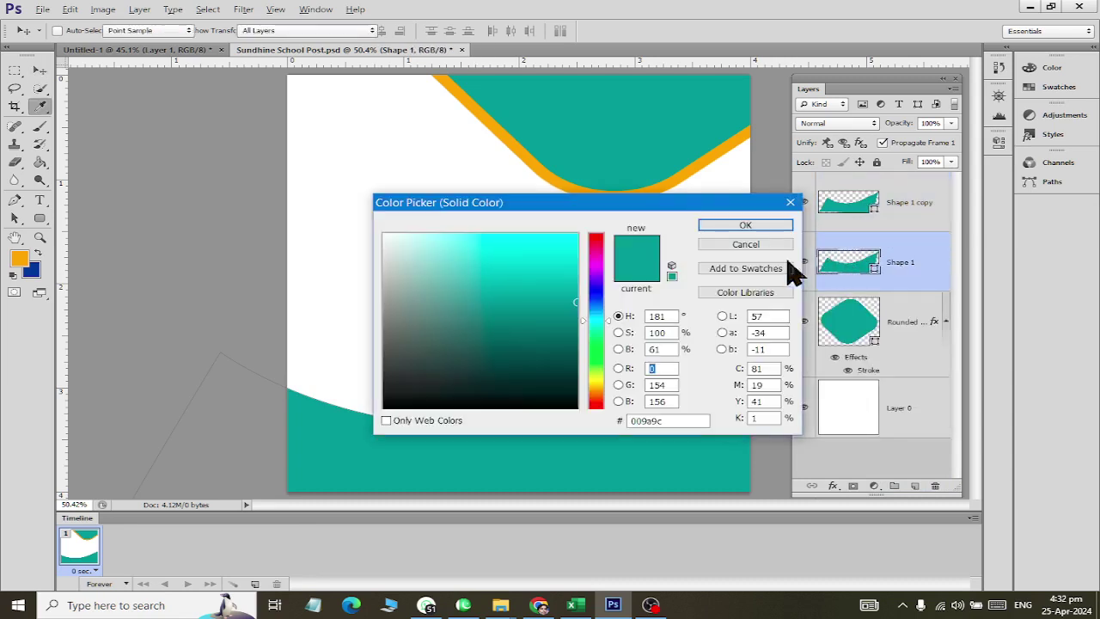
pyautogui.click(528, 155)
pyautogui.click(756, 226)
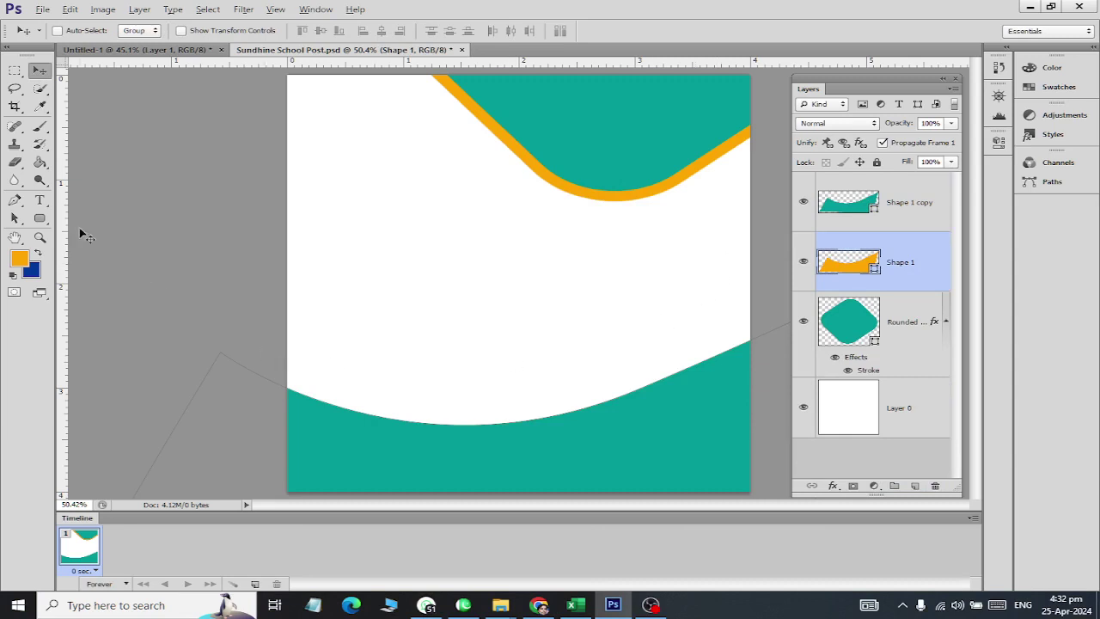
# Stretch the orange Shape 1 wave taller upward with Free Transform.
pyautogui.hotkey('ctrl', 't')
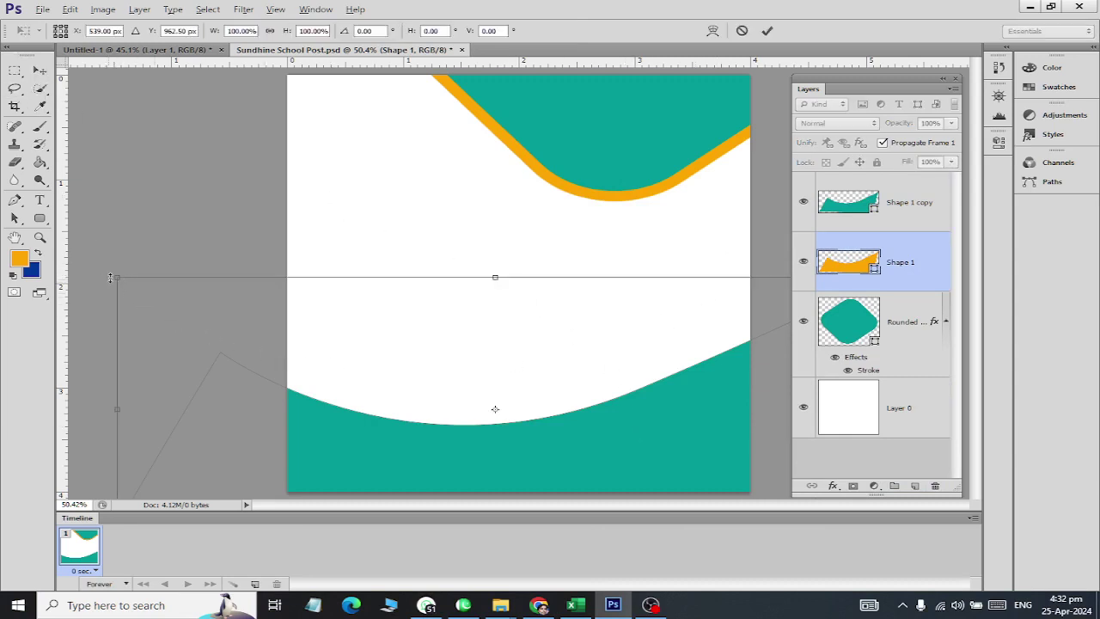
pyautogui.moveTo(110, 278); pyautogui.dragTo(112, 263)
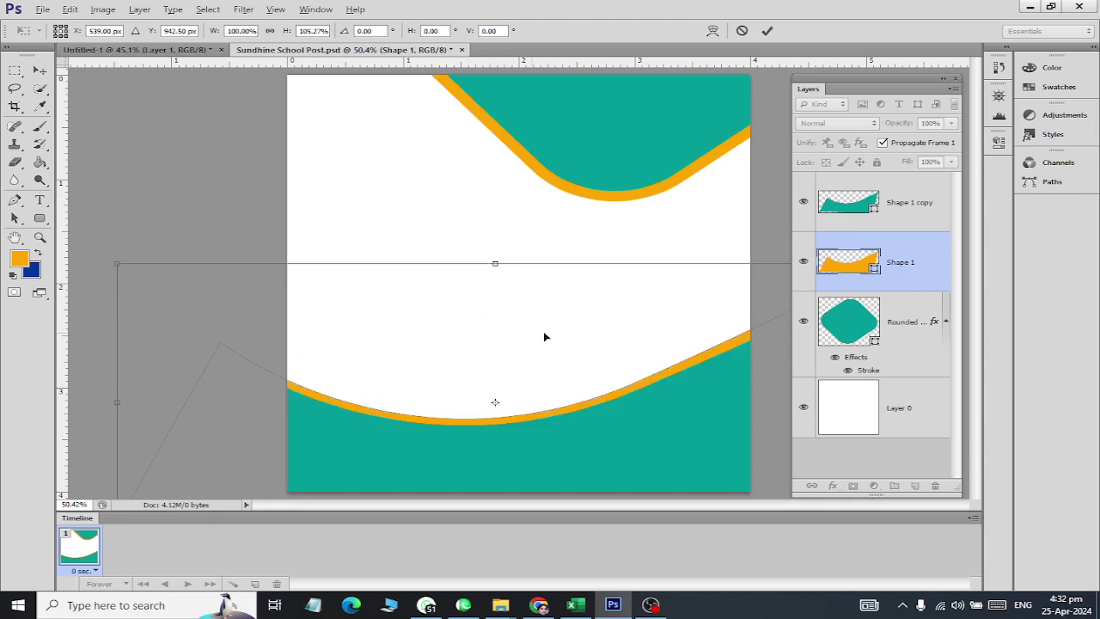
pyautogui.scroll(-2, 632, 397)
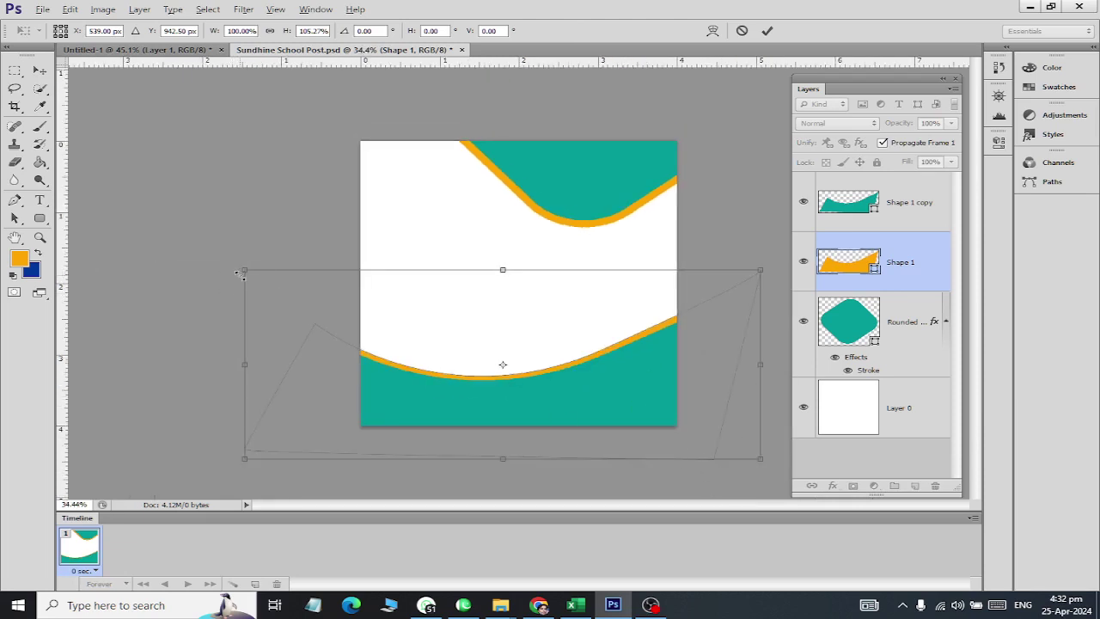
pyautogui.moveTo(241, 273); pyautogui.dragTo(242, 269)
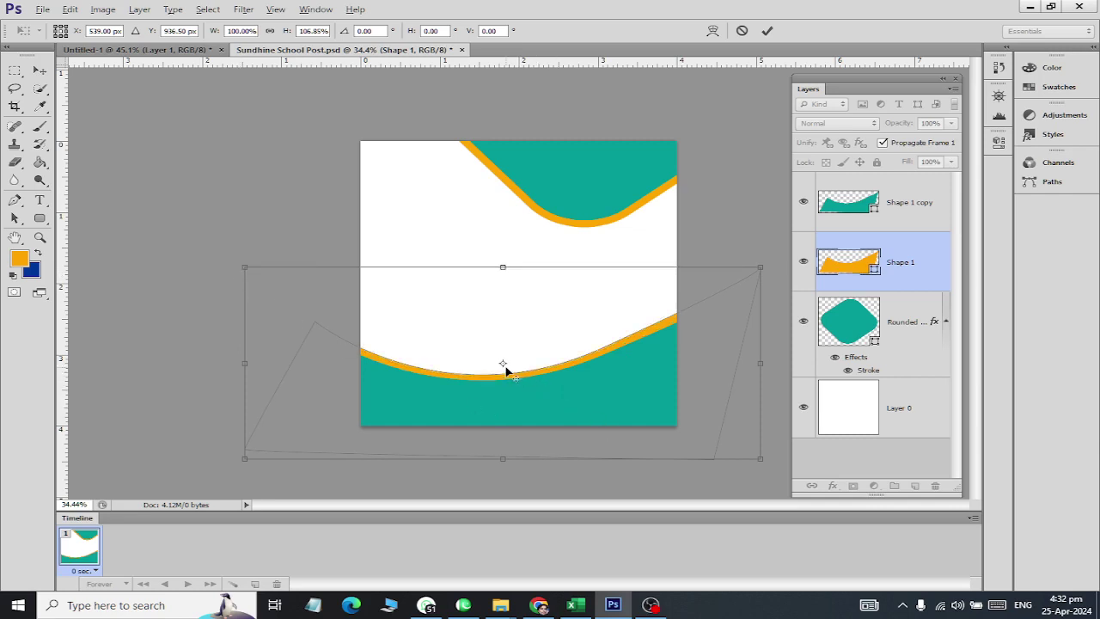
# Pivot from the left edge, tilt the wave 1.20° at 111.38% height, and apply.
pyautogui.moveTo(505, 366); pyautogui.dragTo(363, 351)
pyautogui.moveTo(761, 468); pyautogui.dragTo(758, 484)
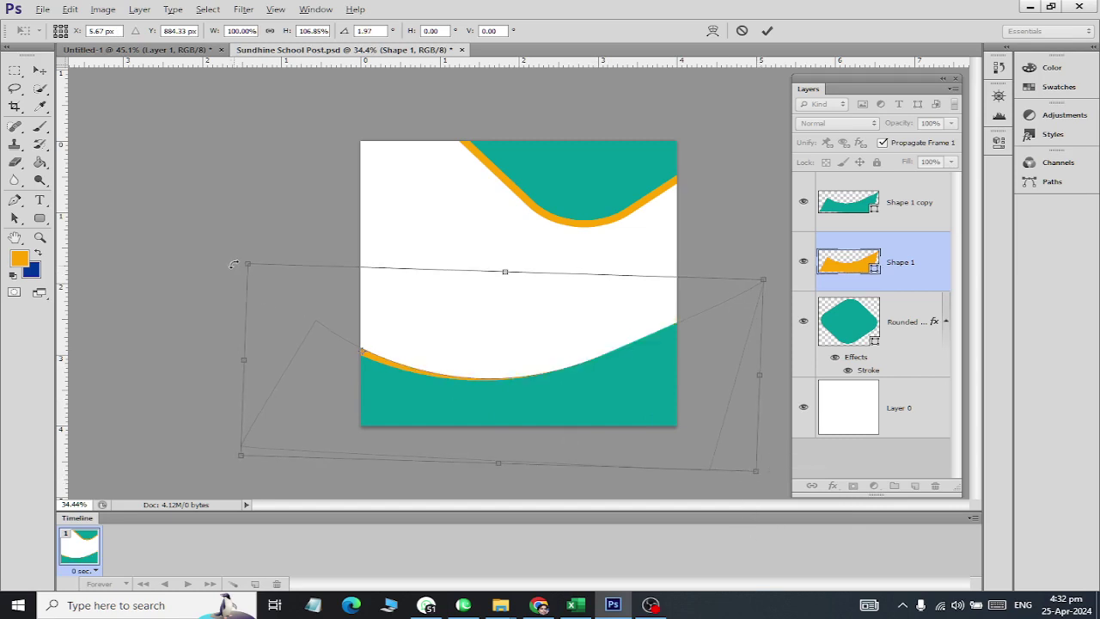
pyautogui.moveTo(233, 264); pyautogui.dragTo(233, 260)
pyautogui.hotkey('ctrl', 'z')
pyautogui.moveTo(505, 271); pyautogui.dragTo(504, 263)
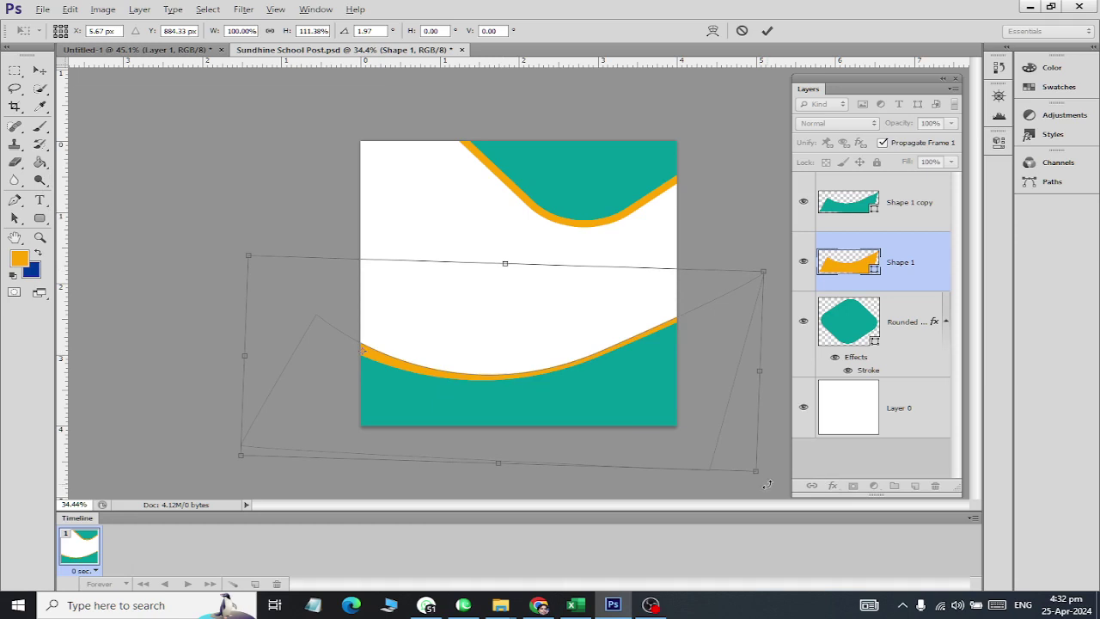
pyautogui.moveTo(766, 485); pyautogui.dragTo(752, 488)
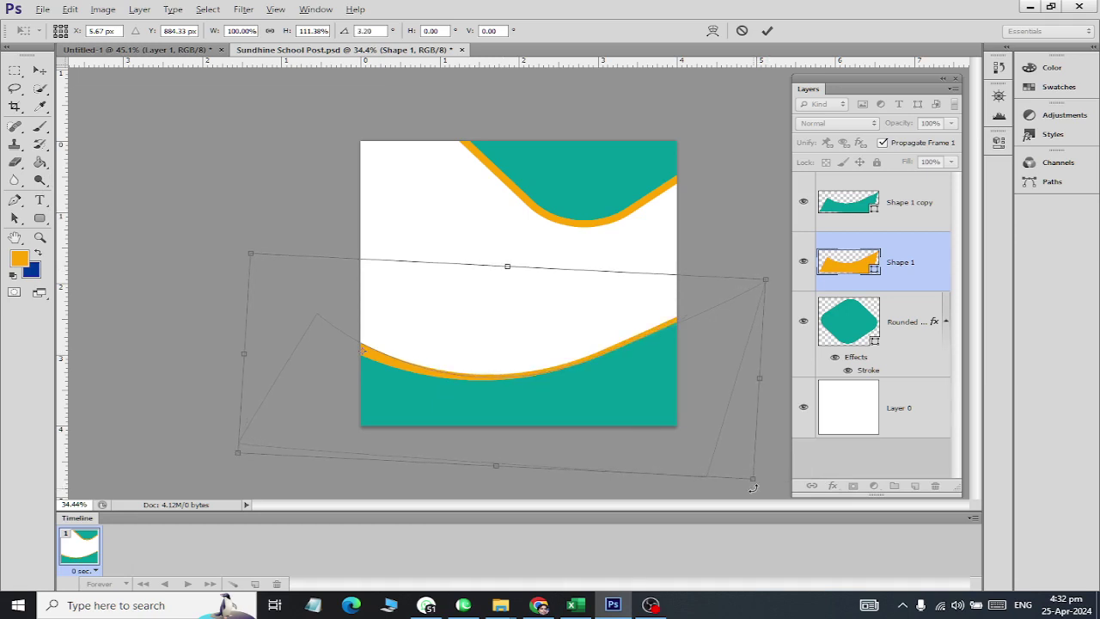
pyautogui.click(39, 71)
pyautogui.click(486, 234)
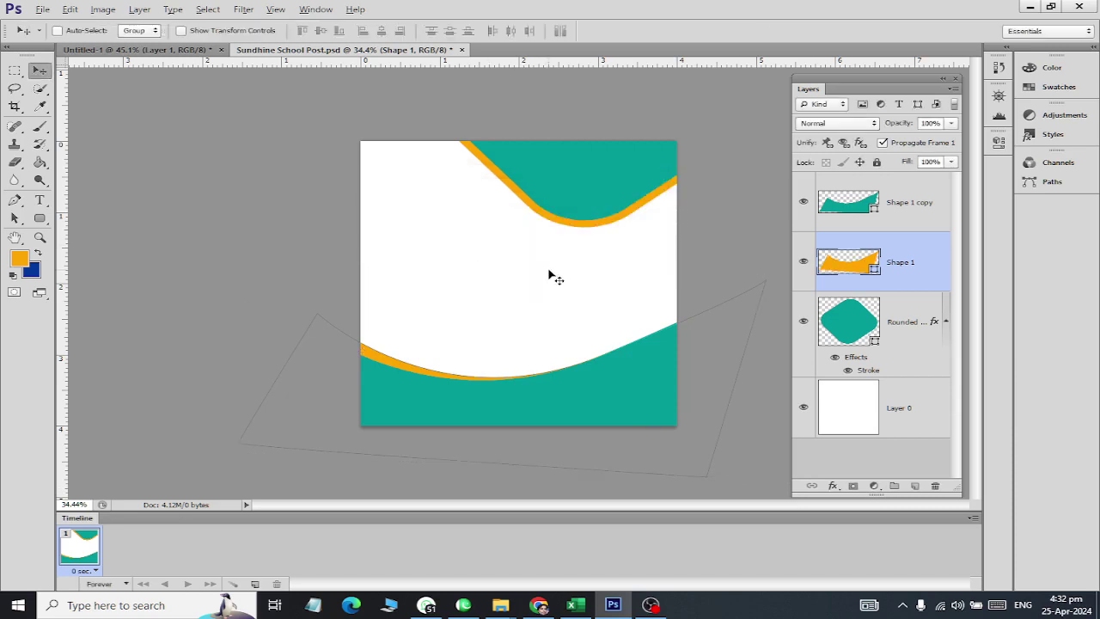
pyautogui.scroll(-1, 547, 288)
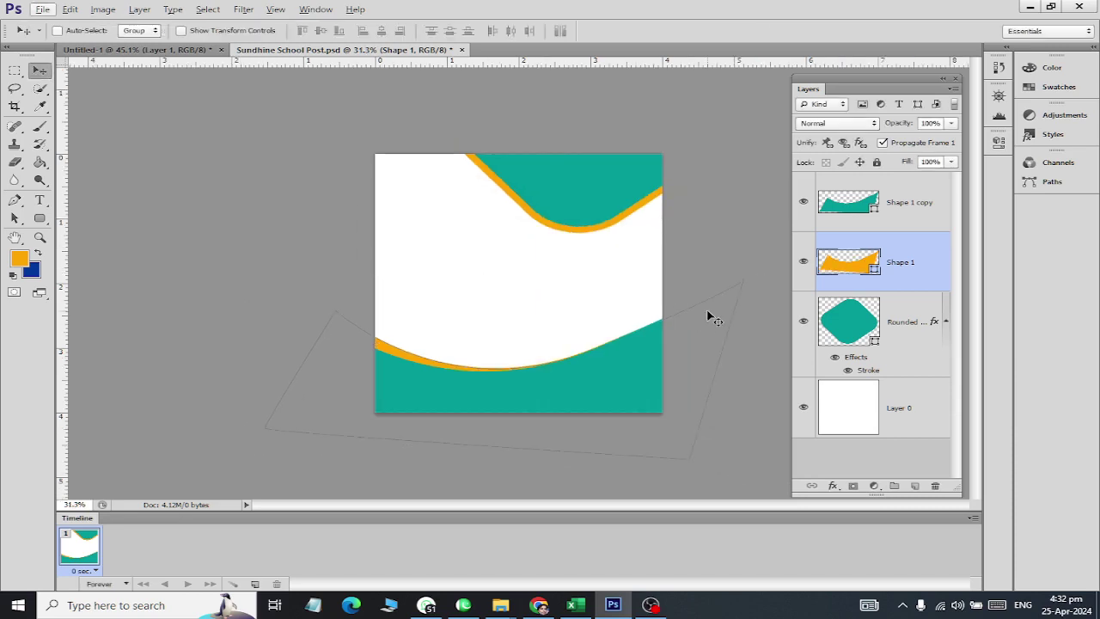
# Save the Sundhine School Post, compare it with the finished flyer, and select Shape 1 copy.
pyautogui.hotkey('ctrl', 's')
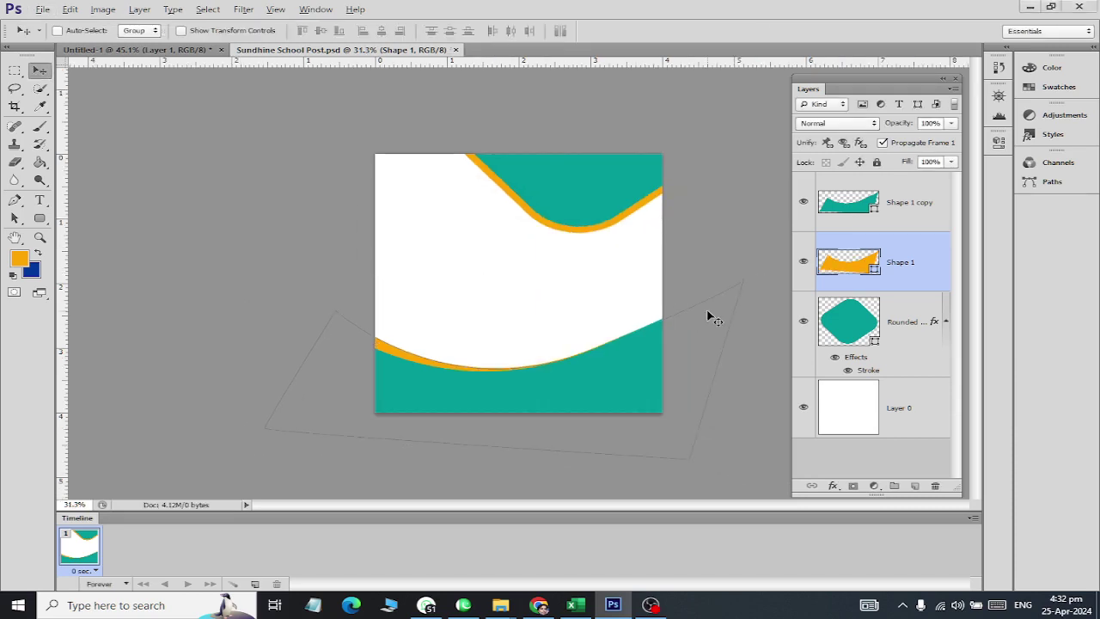
pyautogui.hotkey('ctrl', 'Tab')
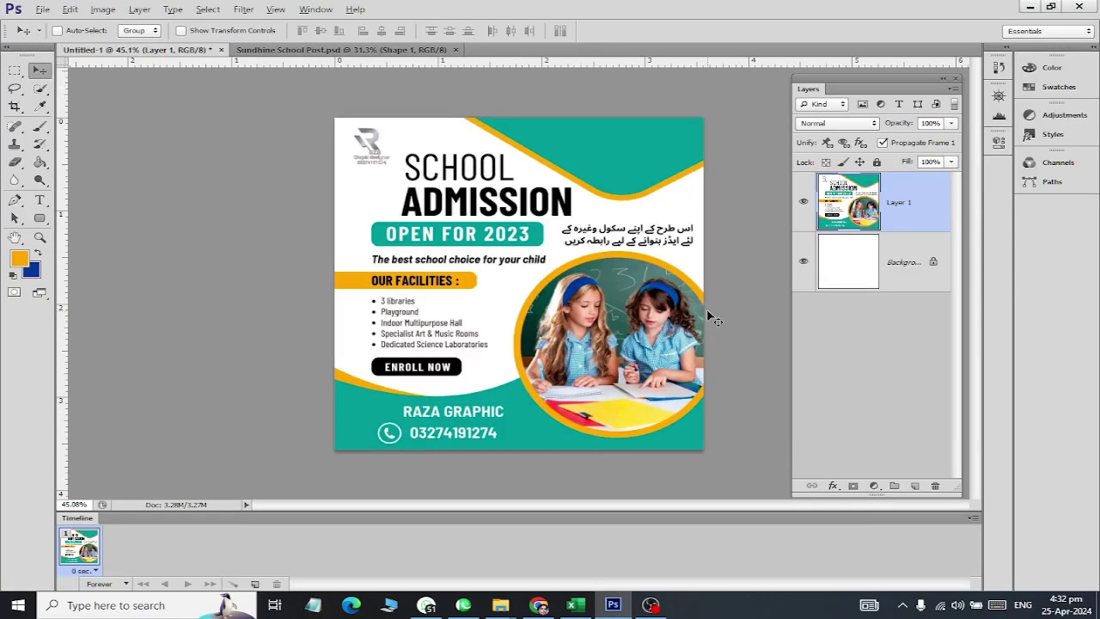
pyautogui.hotkey('ctrl', 'Tab')
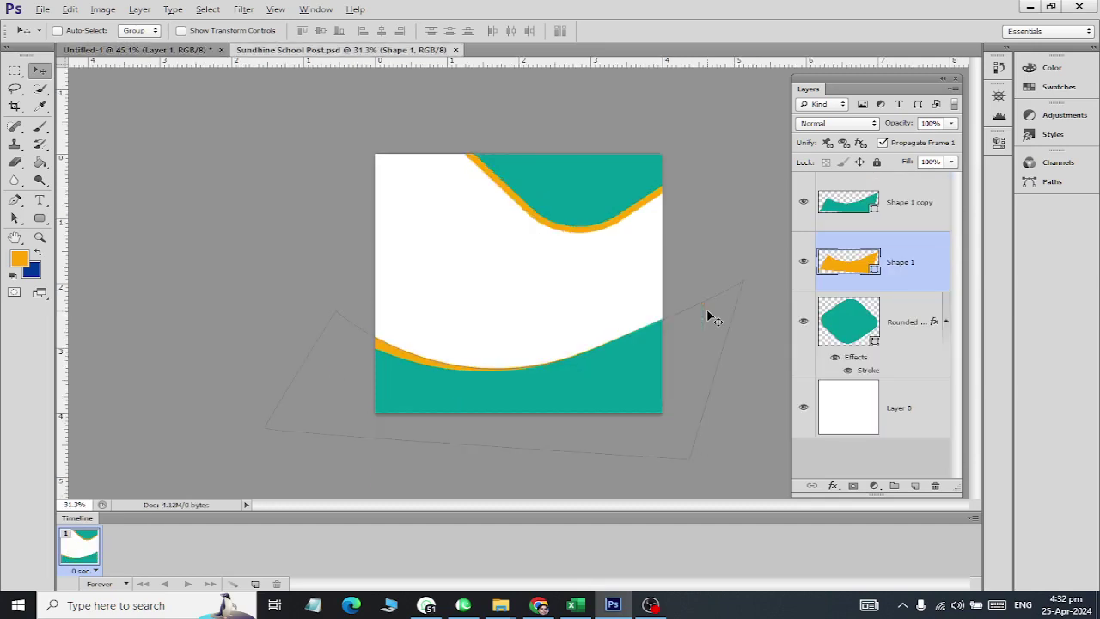
pyautogui.hotkey('ctrl', 'Tab')
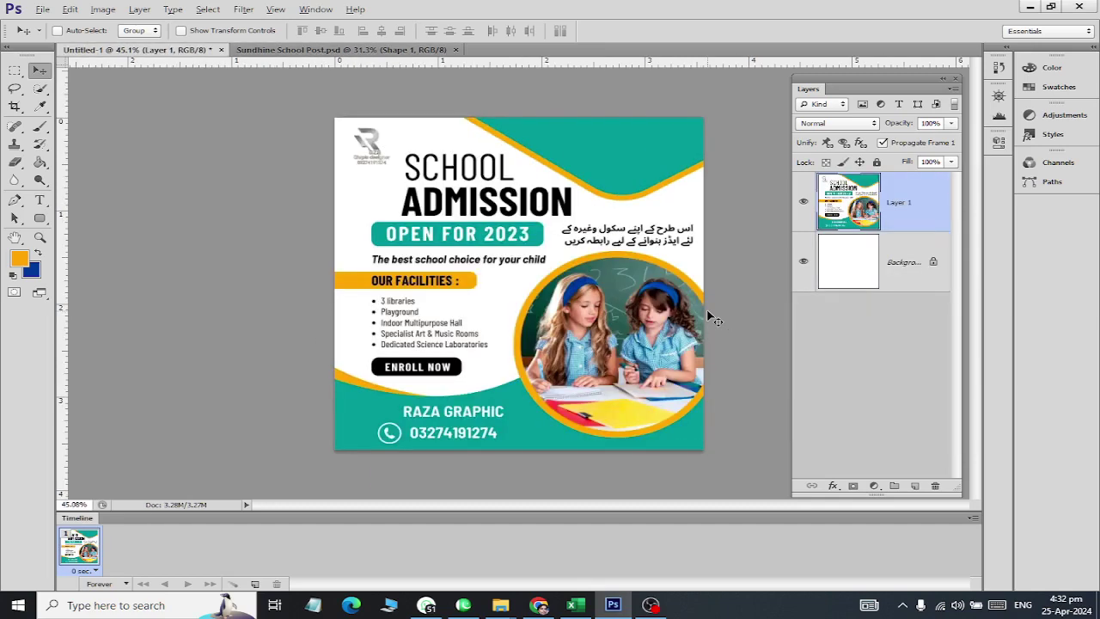
pyautogui.hotkey('ctrl', 'Tab')
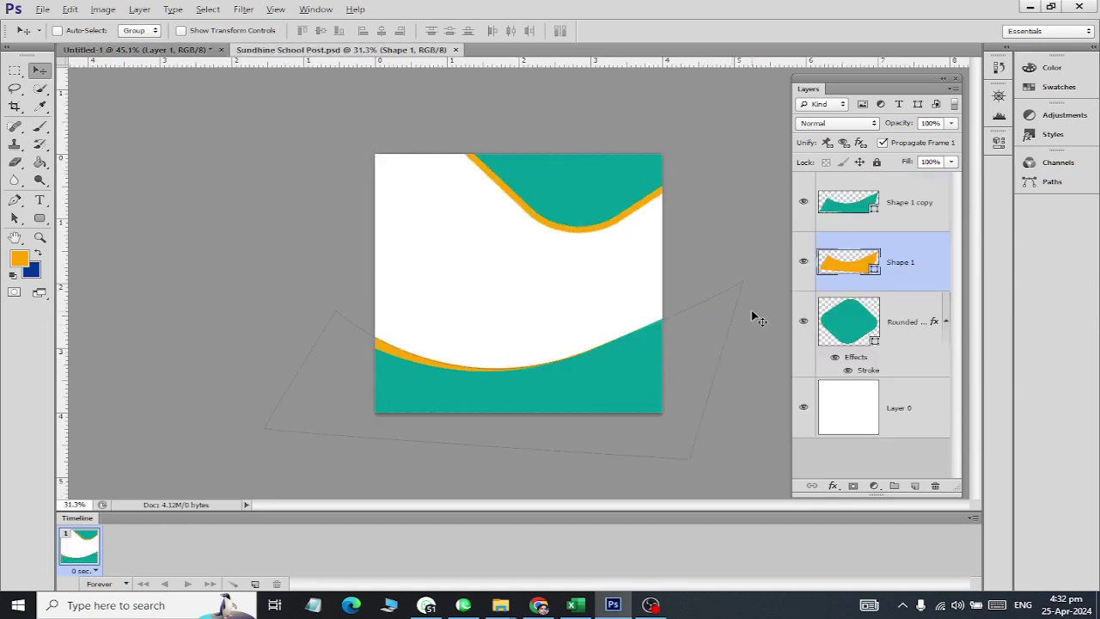
pyautogui.hotkey('ctrl', 'Tab')
pyautogui.hotkey('ctrl', 'Tab')
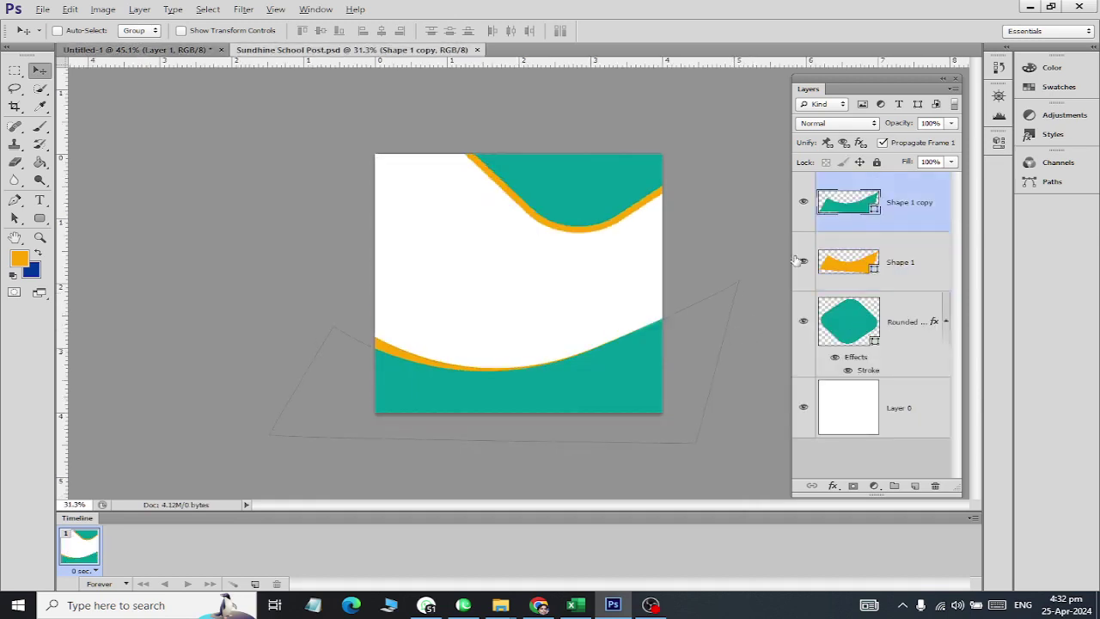
pyautogui.click(885, 204)
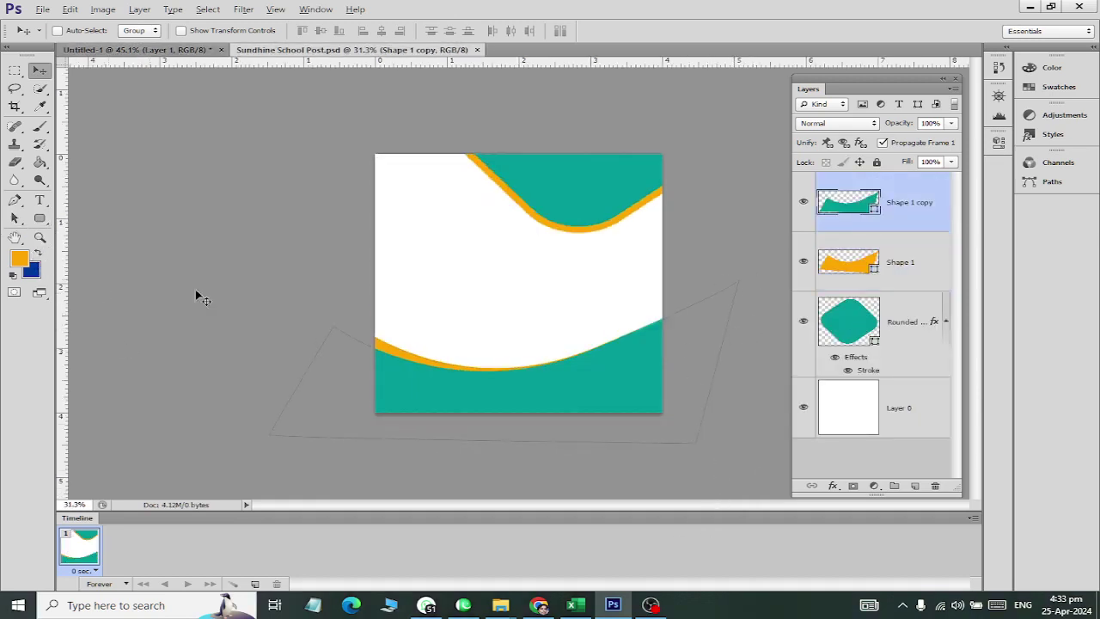
# Draw a thin circle outline on a new layer over the lower wave.
pyautogui.click(914, 486)
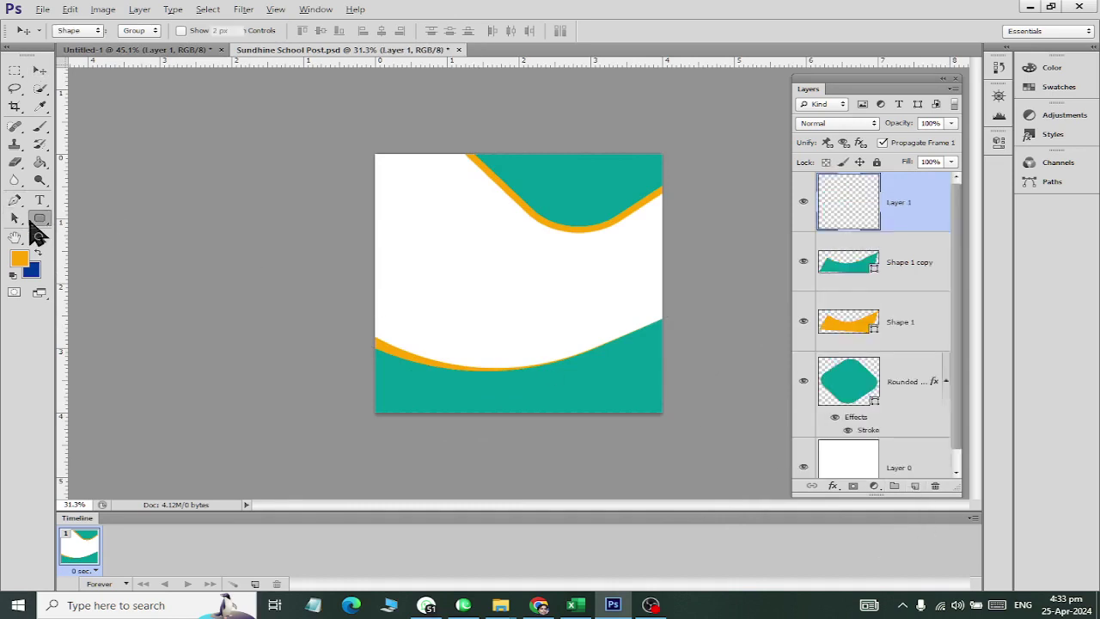
pyautogui.moveTo(37, 220); pyautogui.dragTo(86, 243)
pyautogui.keyDown('alt'); pyautogui.click(521, 322); pyautogui.keyUp('alt')
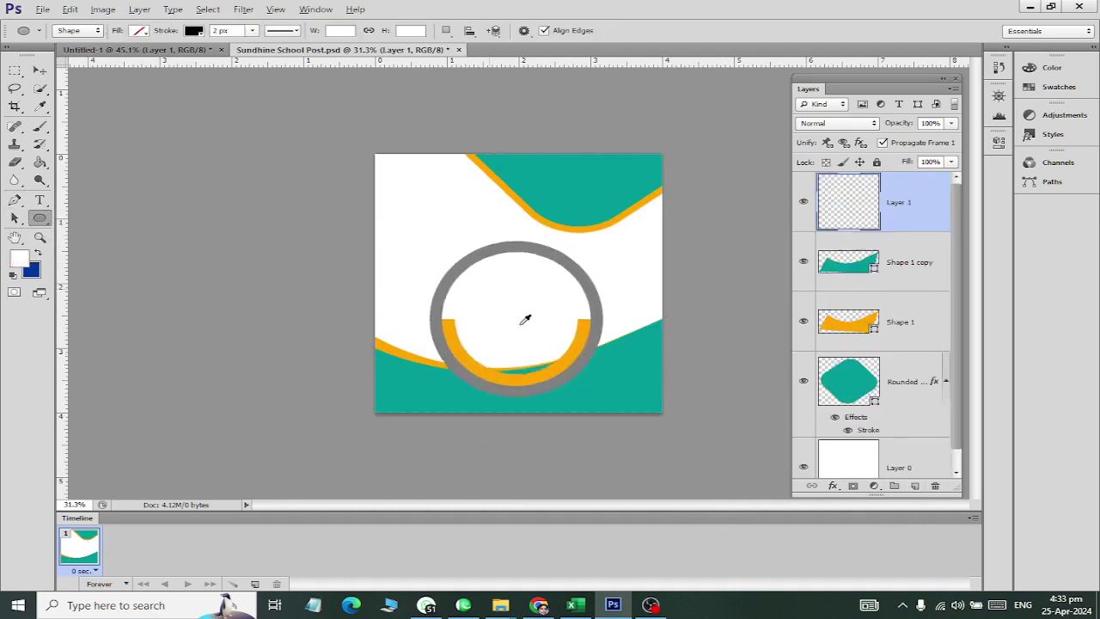
pyautogui.moveTo(514, 300)
pyautogui.mouseDown()
pyautogui.moveTo(542, 353)
pyautogui.moveTo(676, 447)
pyautogui.mouseUp()
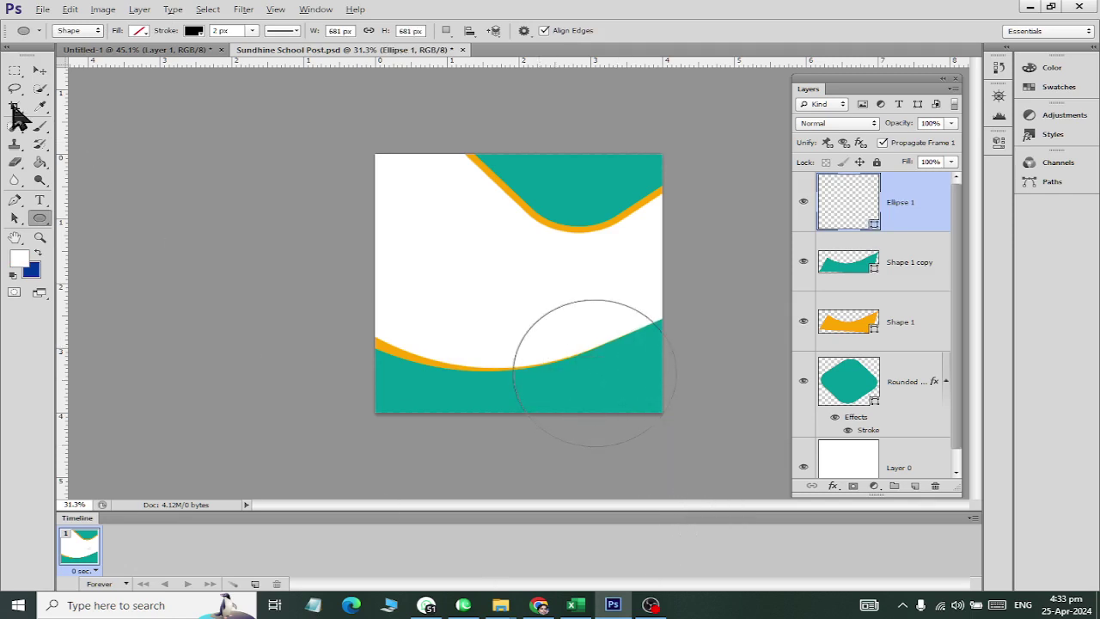
# Move the circle to the post's lower-right edge and scale it to 82.23%.
pyautogui.click(40, 70)
pyautogui.moveTo(581, 392); pyautogui.dragTo(590, 330)
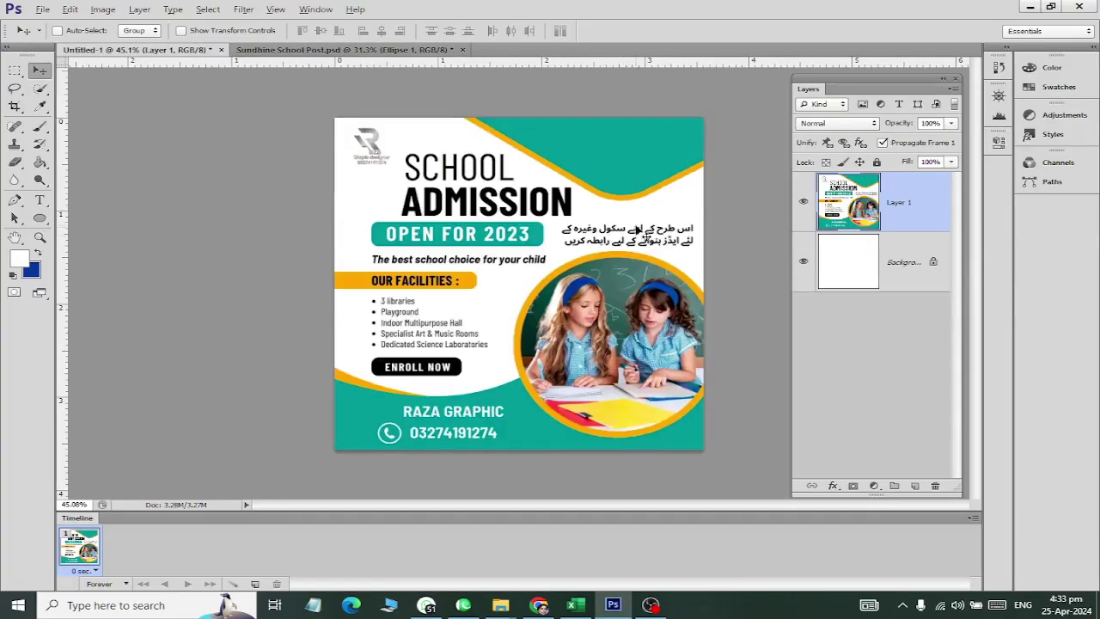
pyautogui.hotkey('ctrl', 't')
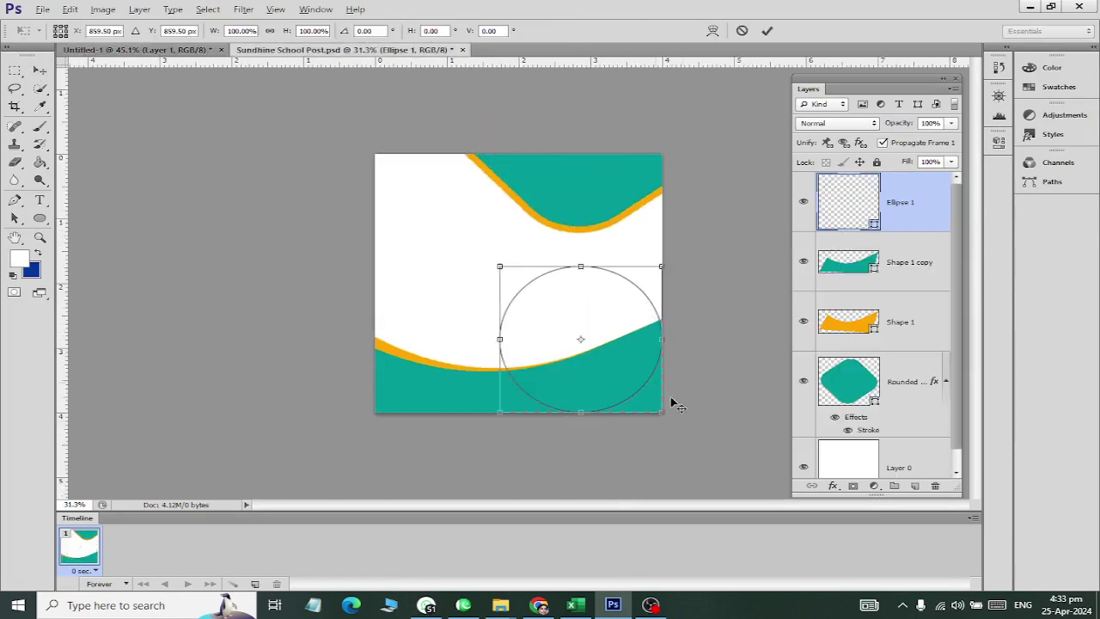
pyautogui.moveTo(658, 407); pyautogui.dragTo(646, 398)
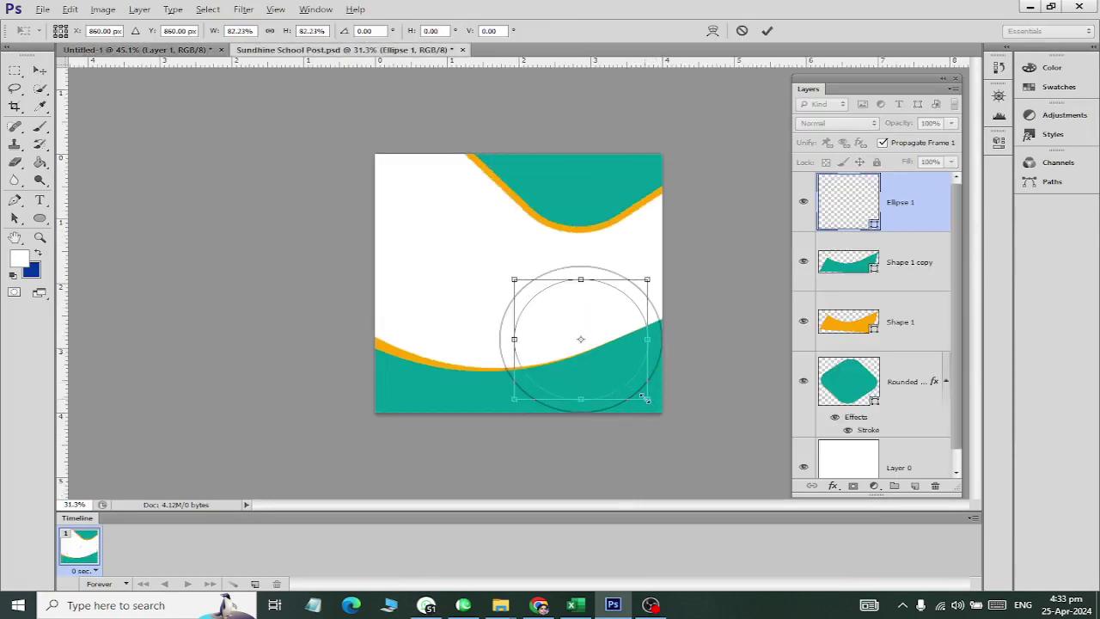
pyautogui.moveTo(585, 350); pyautogui.dragTo(586, 350)
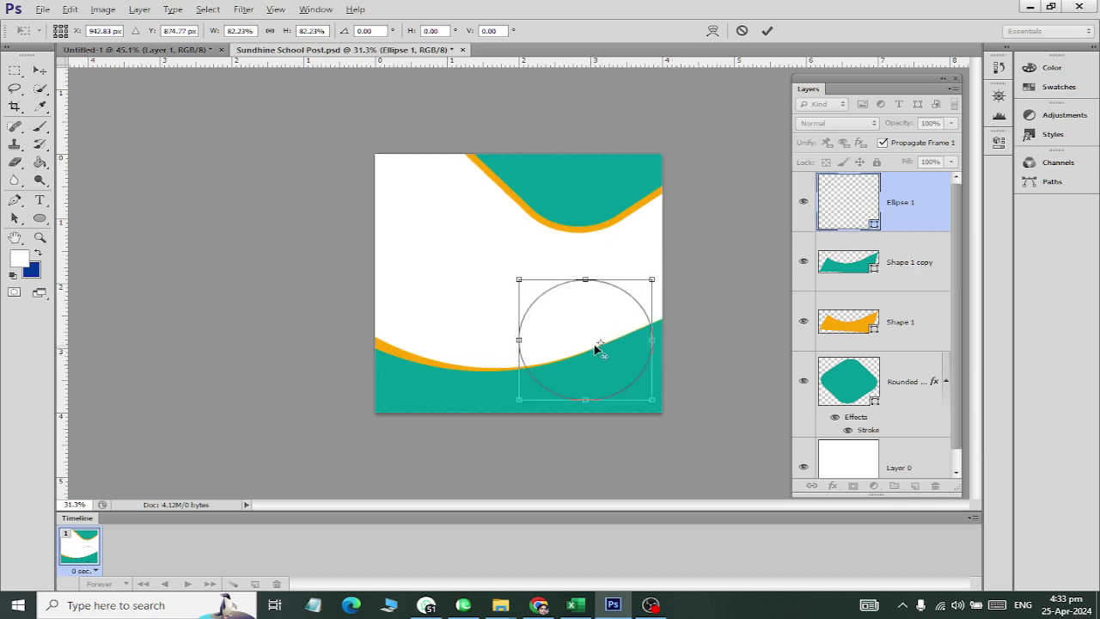
pyautogui.moveTo(631, 340); pyautogui.dragTo(650, 341)
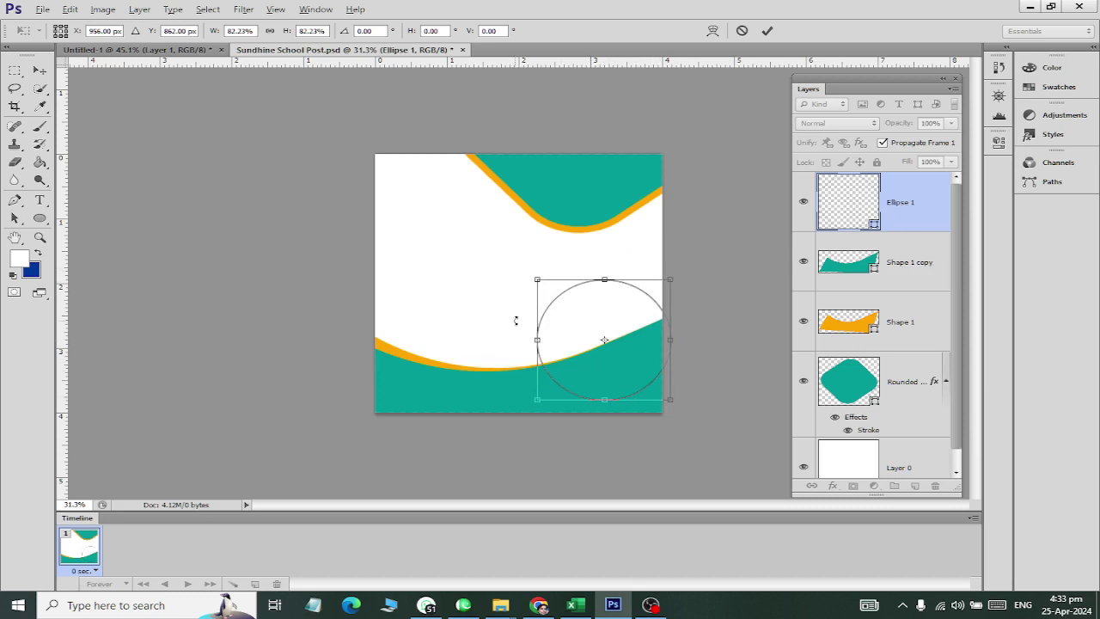
pyautogui.click(41, 71)
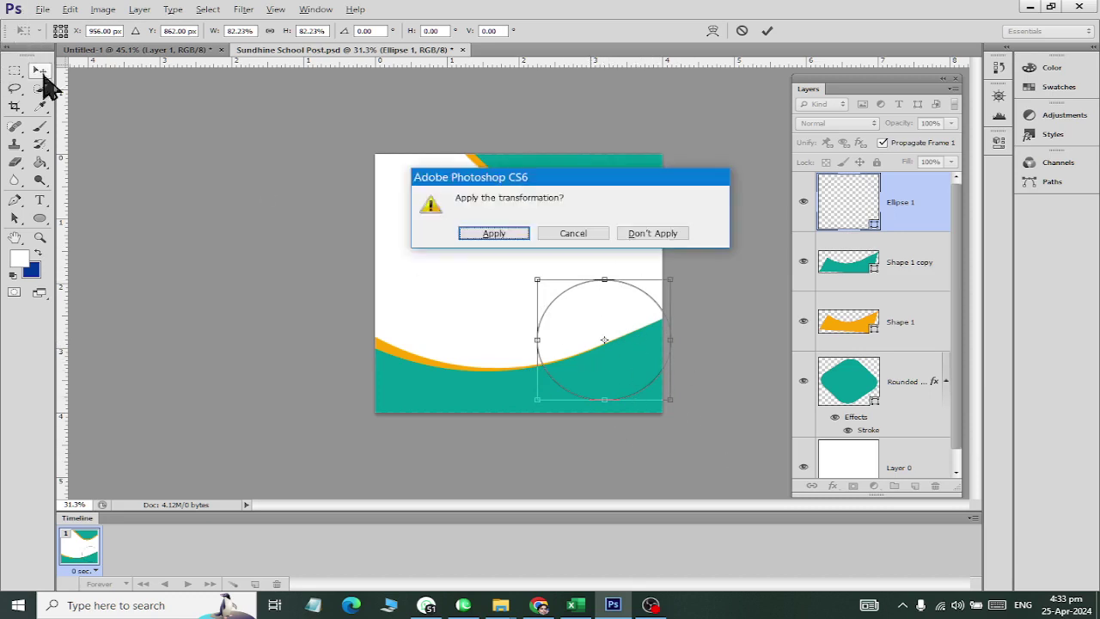
pyautogui.click(494, 234)
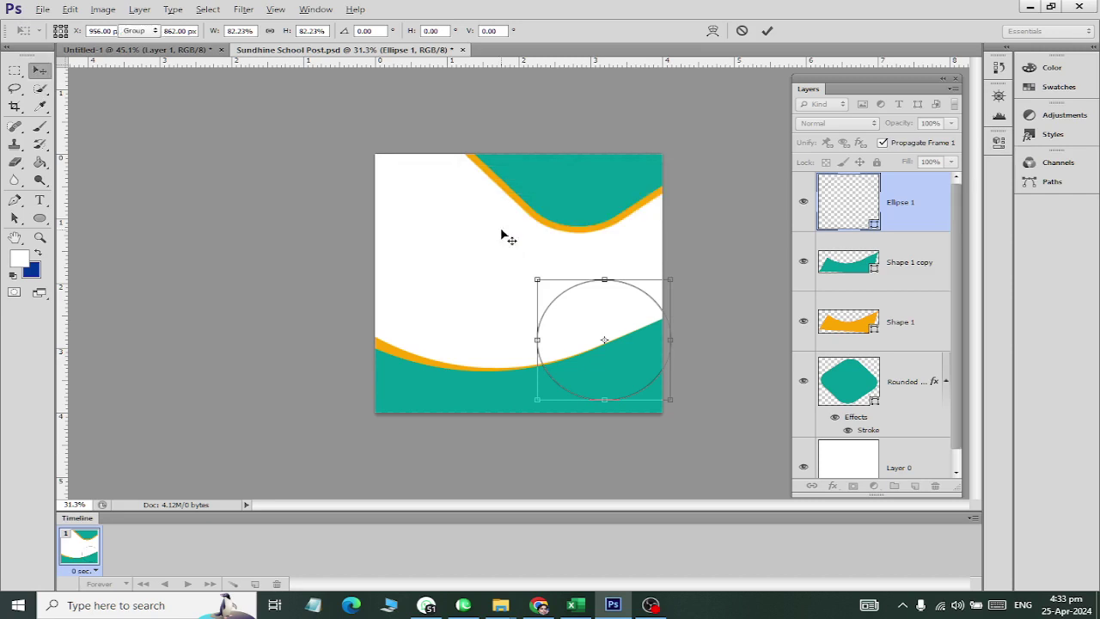
# Pick an orange shade as the foreground colour.
pyautogui.doubleClick(859, 209)
pyautogui.click(546, 270)
pyautogui.click(728, 227)
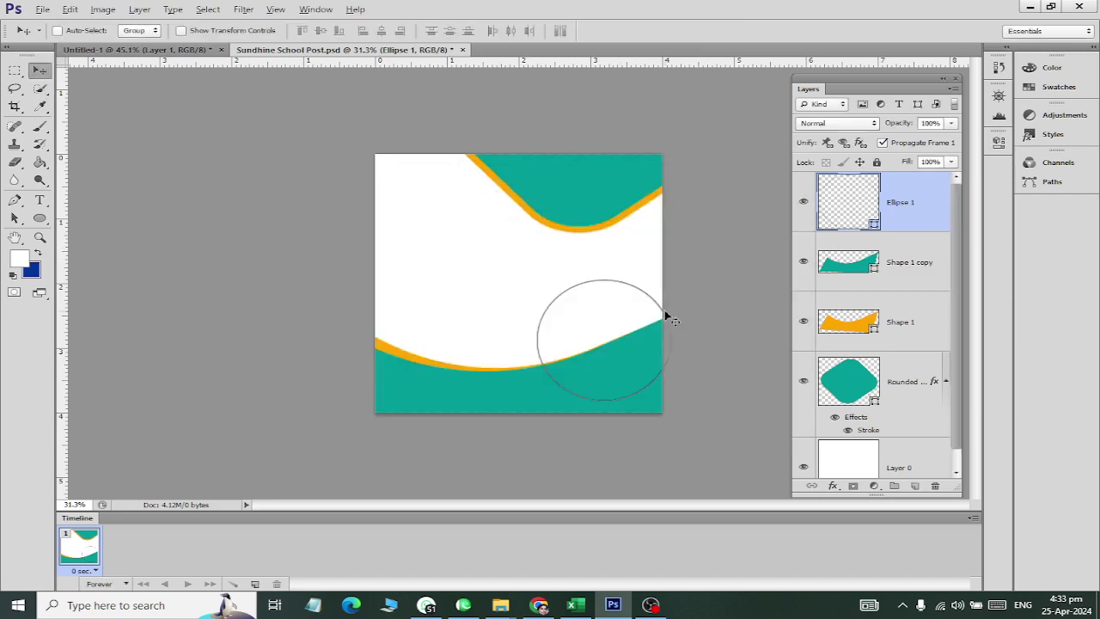
# Give the circle a grey fill with no stroke, and duplicate the Ellipse 1 layer.
pyautogui.click(39, 217)
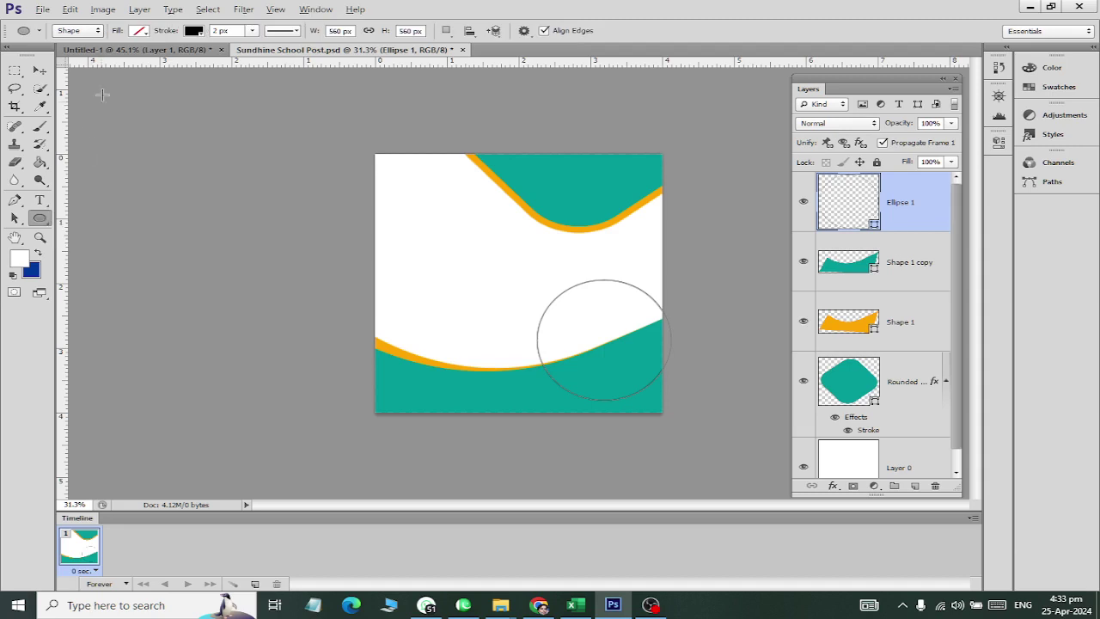
pyautogui.click(138, 30)
pyautogui.click(85, 58)
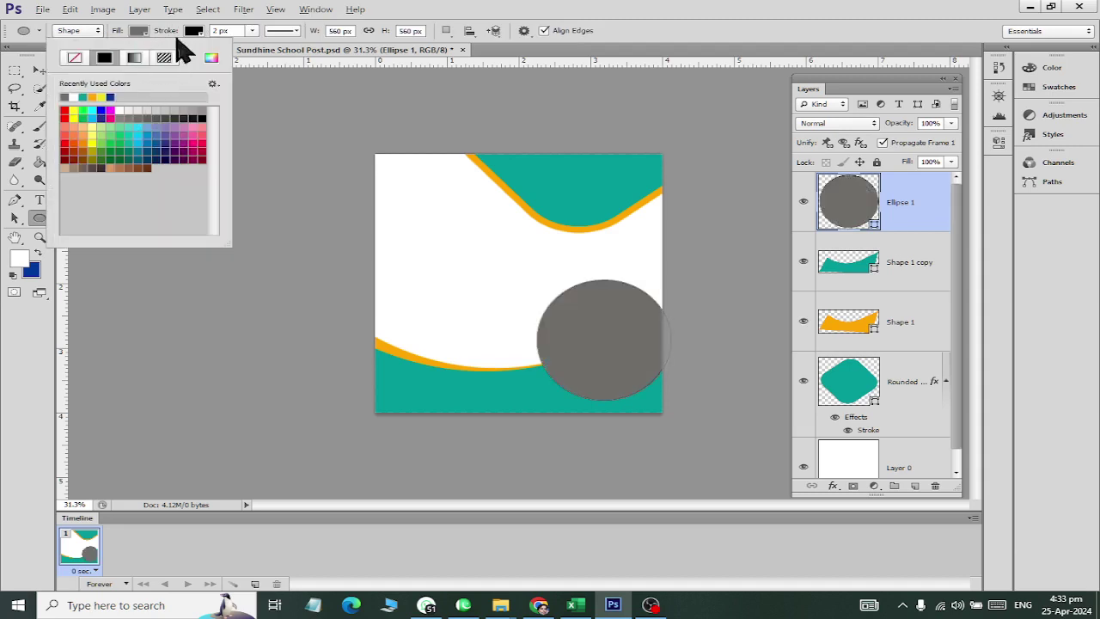
pyautogui.click(196, 34)
pyautogui.click(122, 52)
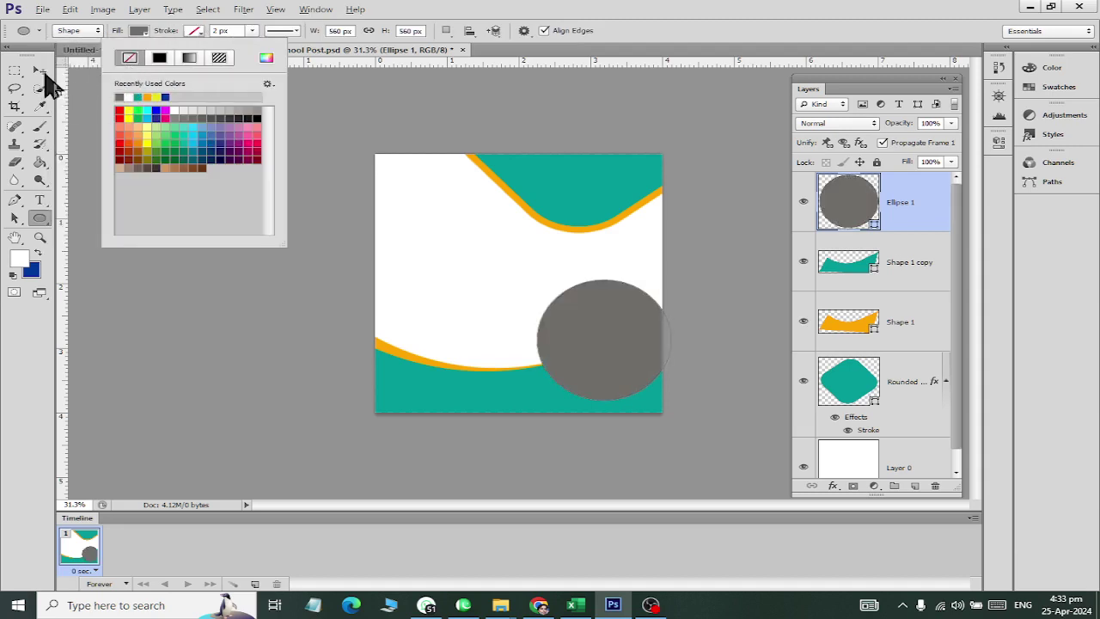
pyautogui.click(47, 82)
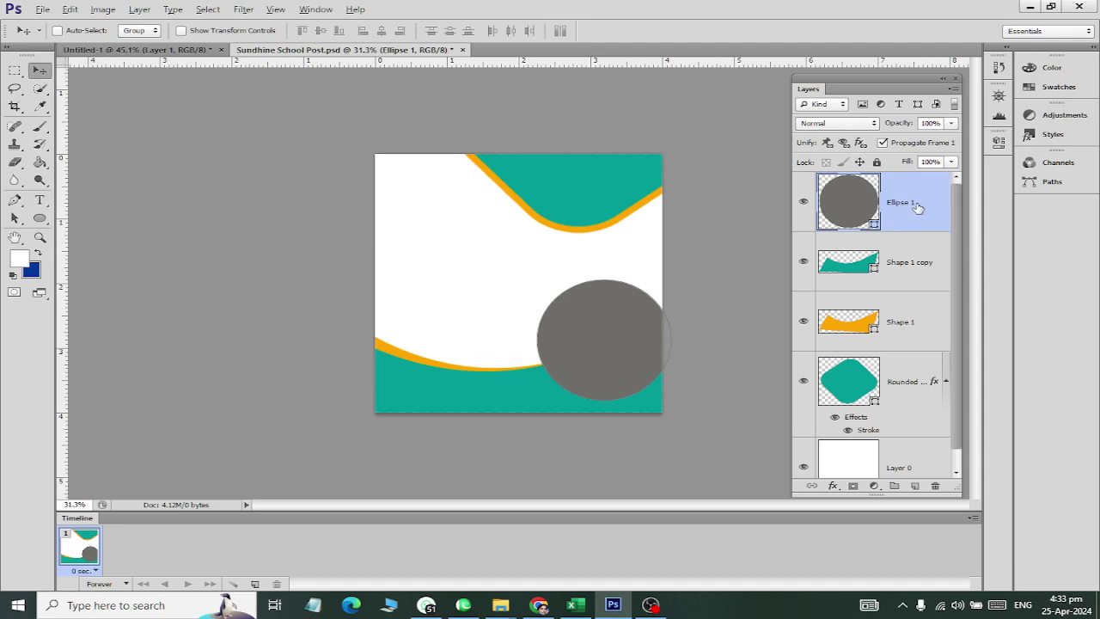
pyautogui.click(877, 255)
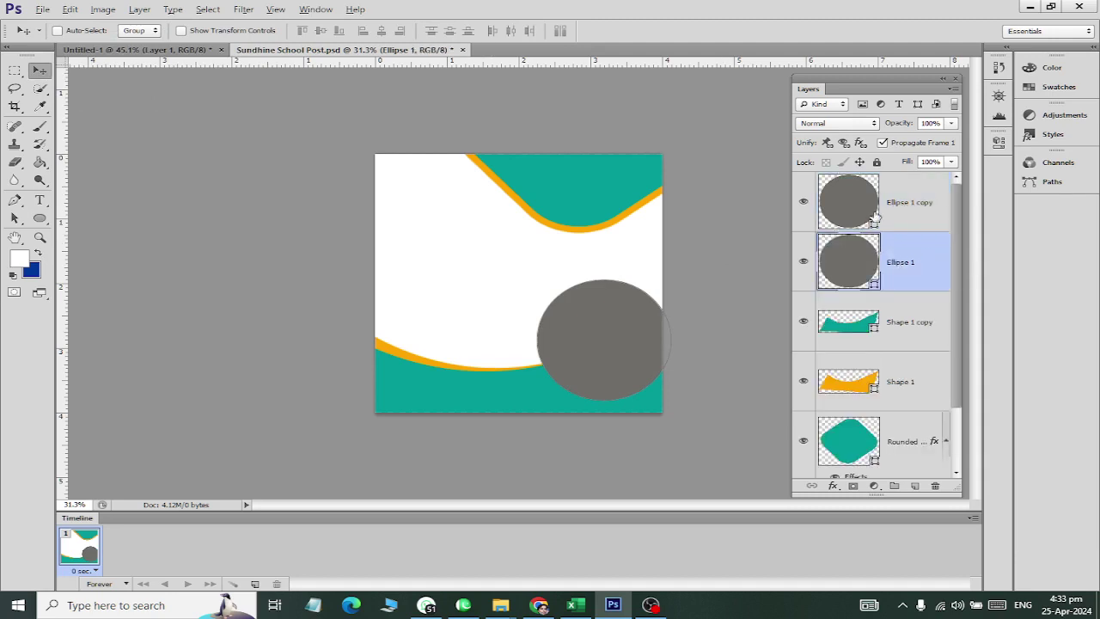
pyautogui.click(864, 212)
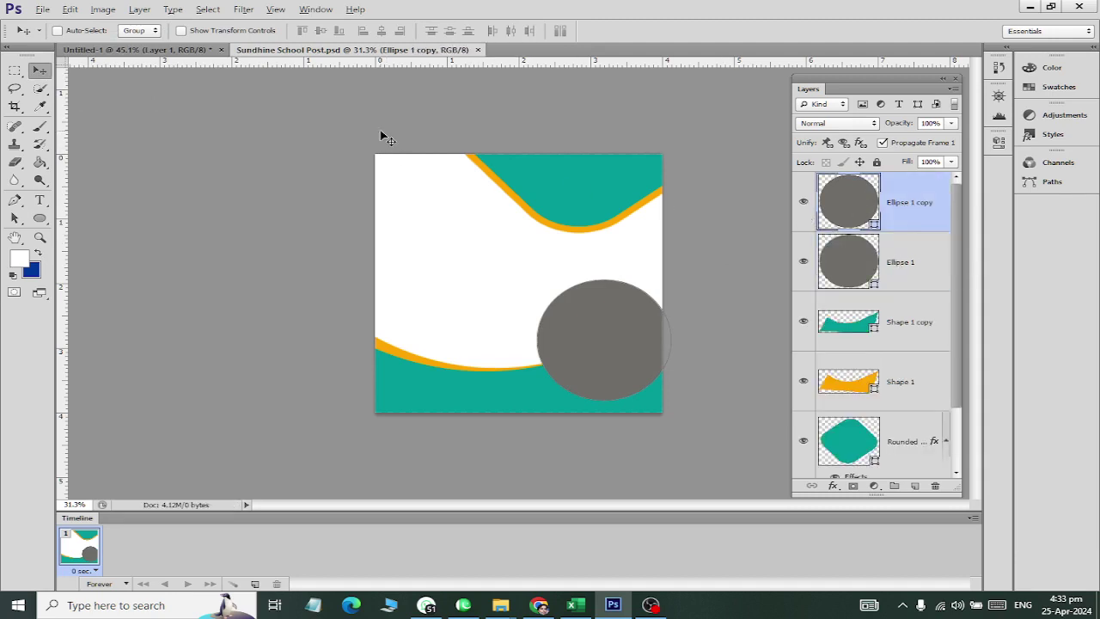
# Browse to the Documents > latest folder in the Open dialog.
pyautogui.press('o')
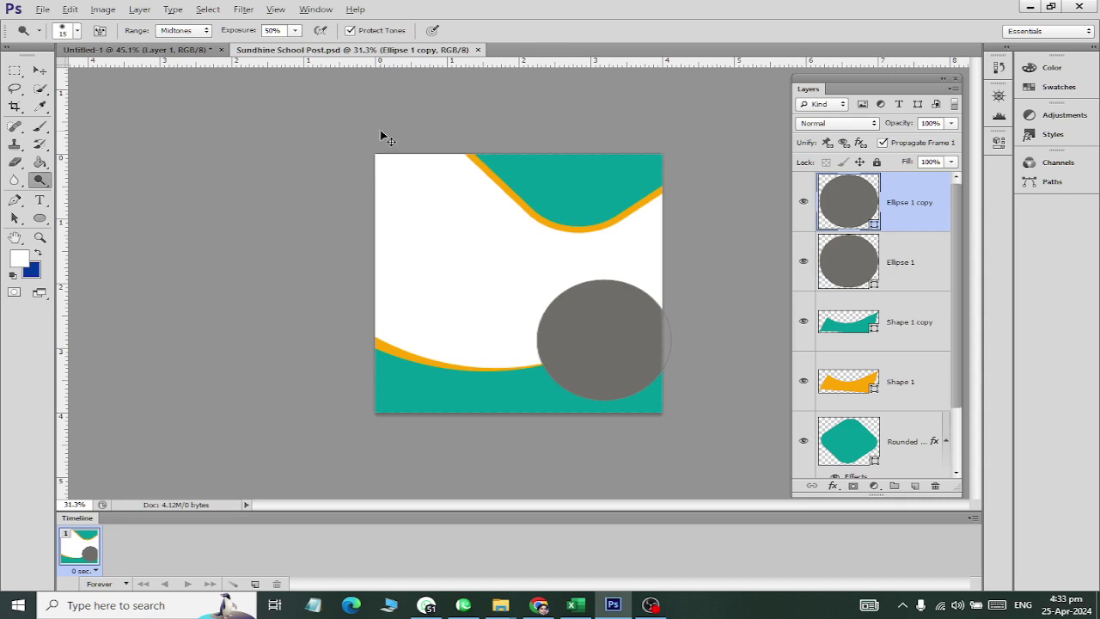
pyautogui.hotkey('ctrl', 'o')
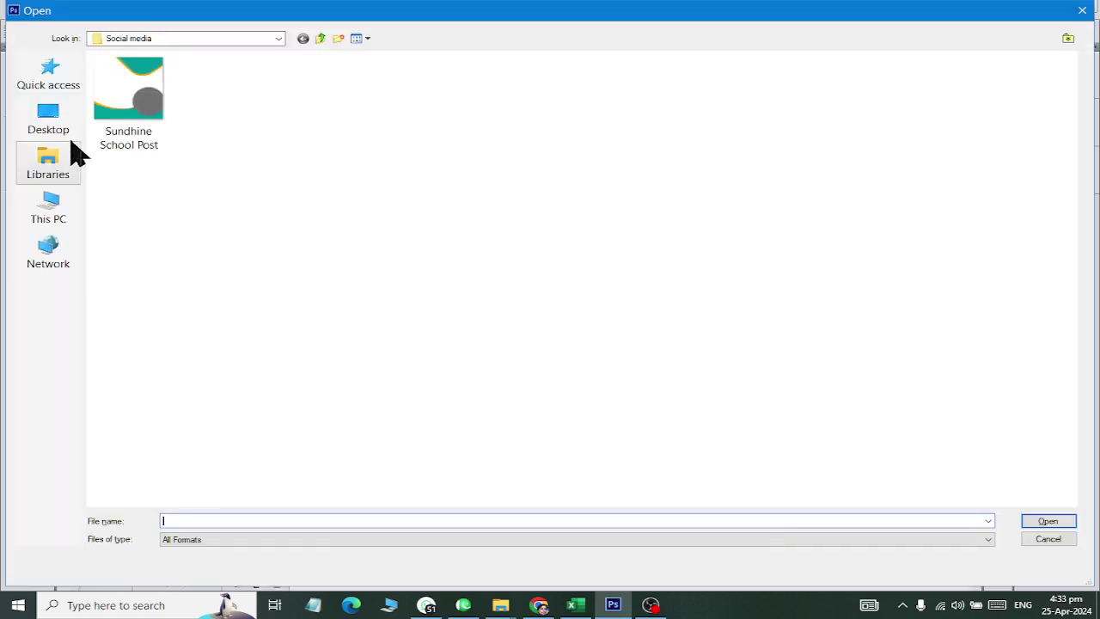
pyautogui.click(69, 153)
pyautogui.doubleClick(334, 86)
pyautogui.click(307, 165)
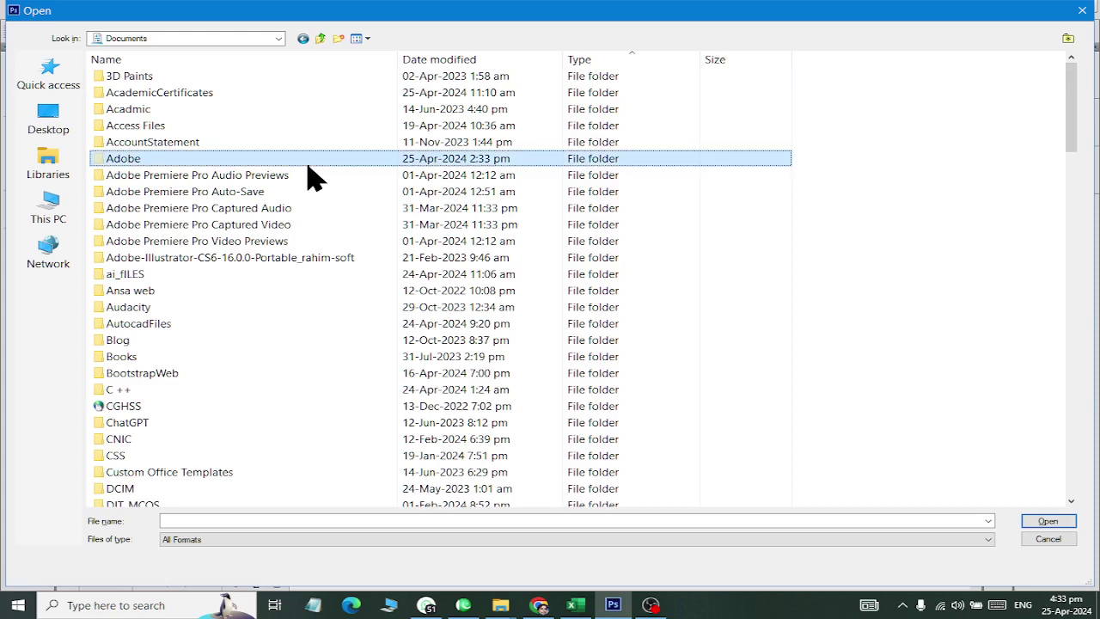
pyautogui.write('lat')
pyautogui.press('Return')
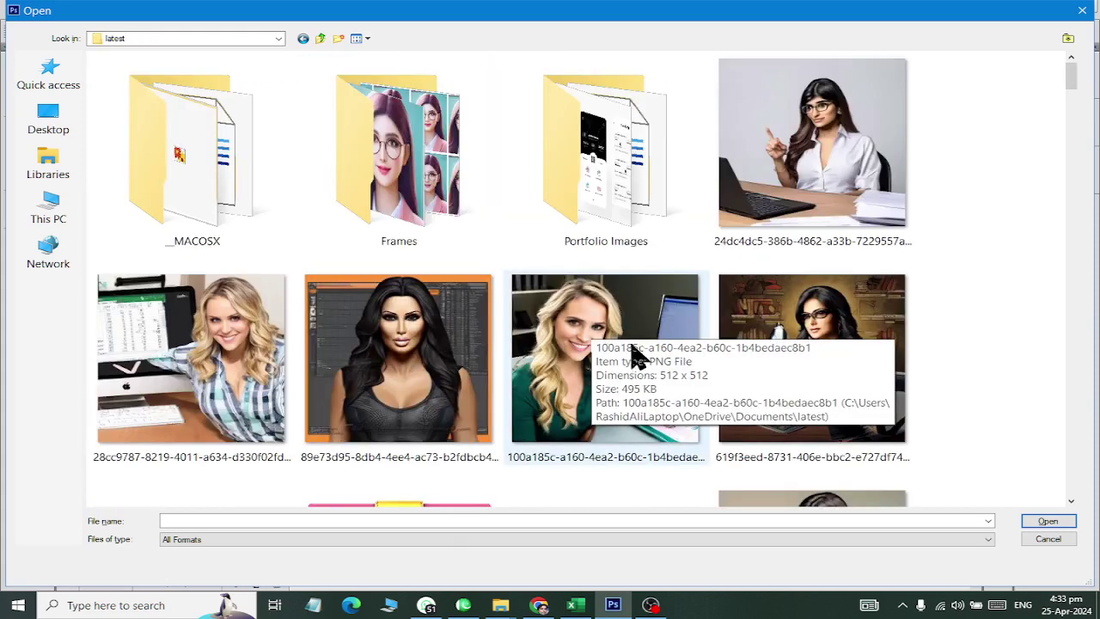
# Open the web designer Girl2.jpeg photo from that folder.
pyautogui.scroll(-10, 602, 286)
pyautogui.scroll(-3, 595, 284)
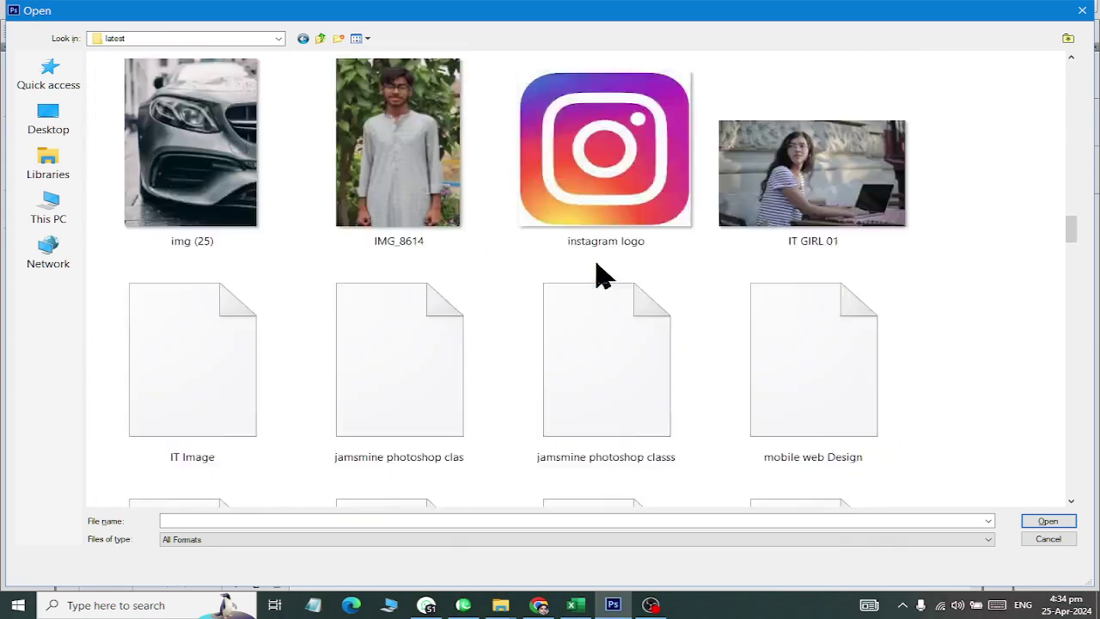
pyautogui.scroll(-10, 597, 275)
pyautogui.scroll(-10, 604, 273)
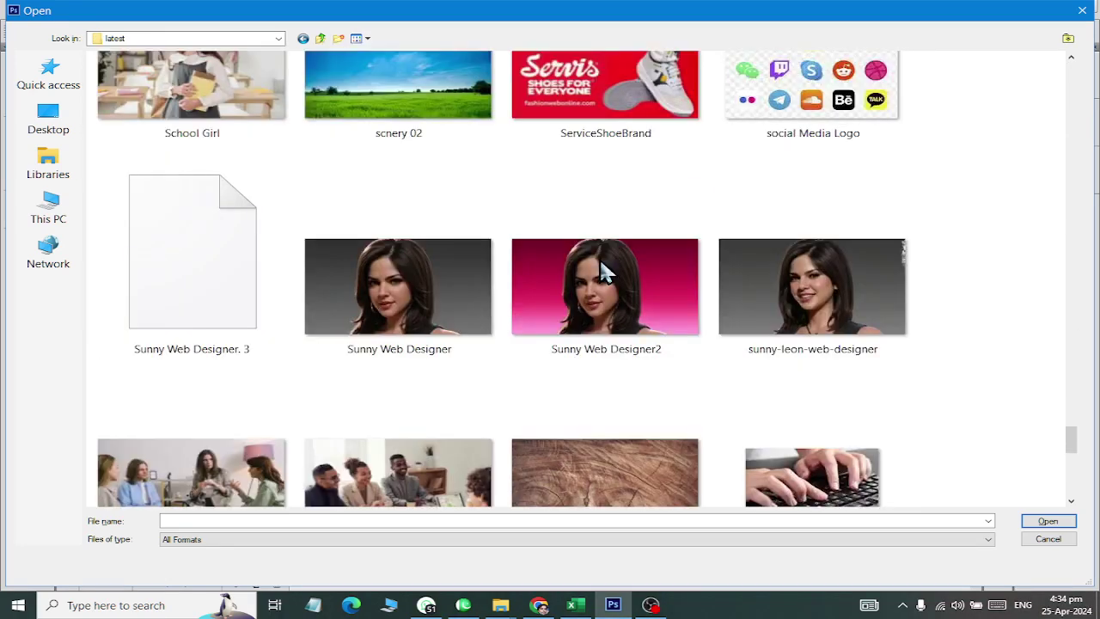
pyautogui.scroll(-3, 601, 270)
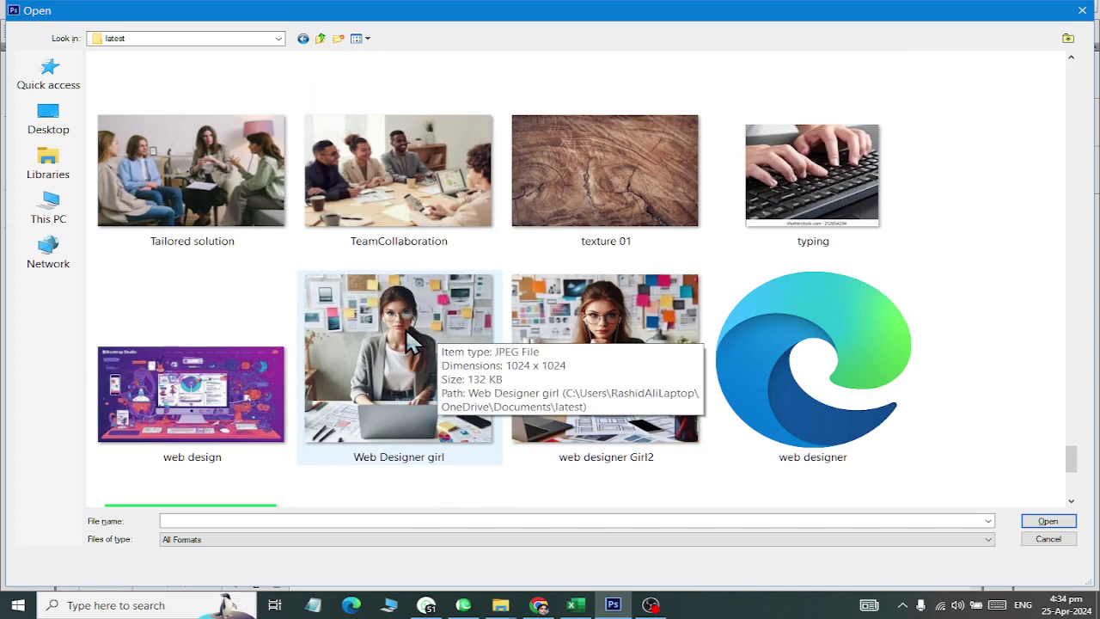
pyautogui.doubleClick(592, 347)
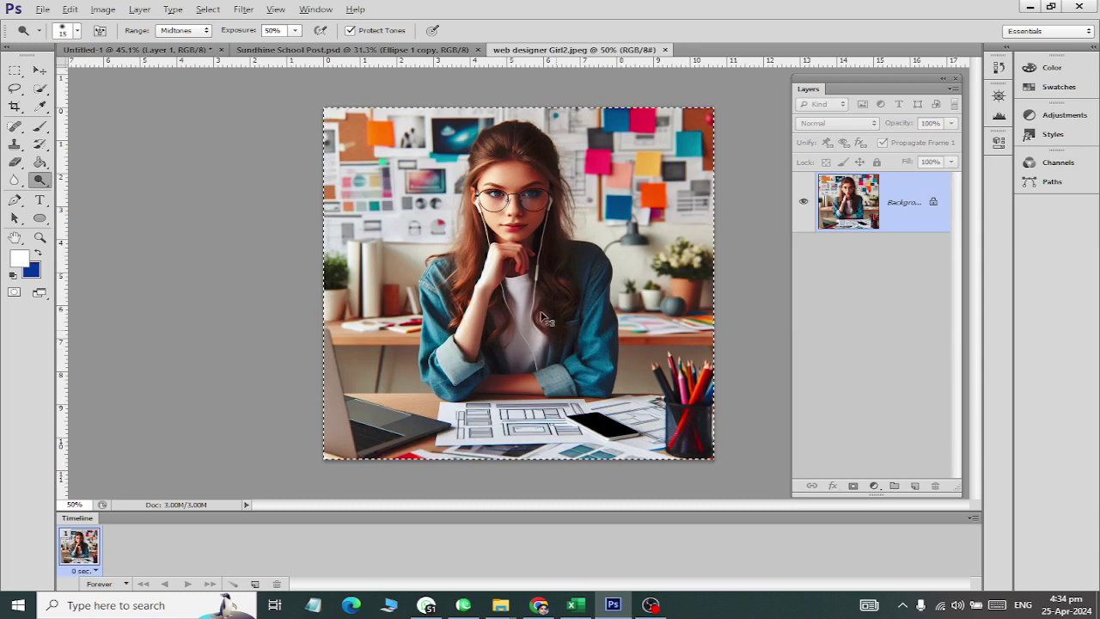
# Paste the girl photo into the post and scale it to 55.76% over the circle.
pyautogui.click(258, 50)
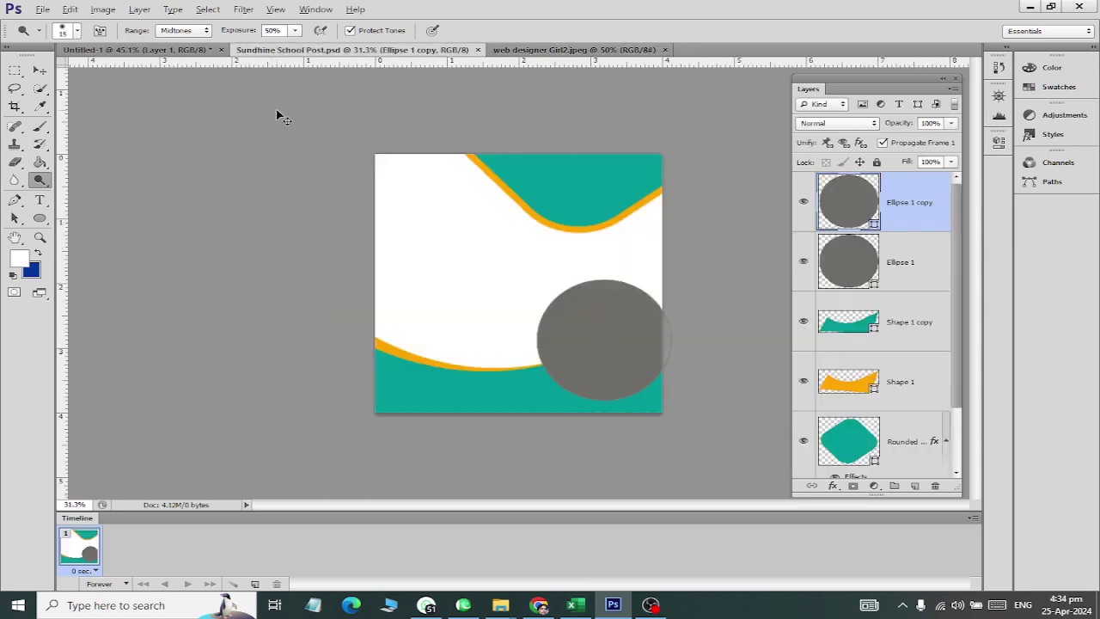
pyautogui.hotkey('ctrl', 'v')
pyautogui.hotkey('ctrl', 't')
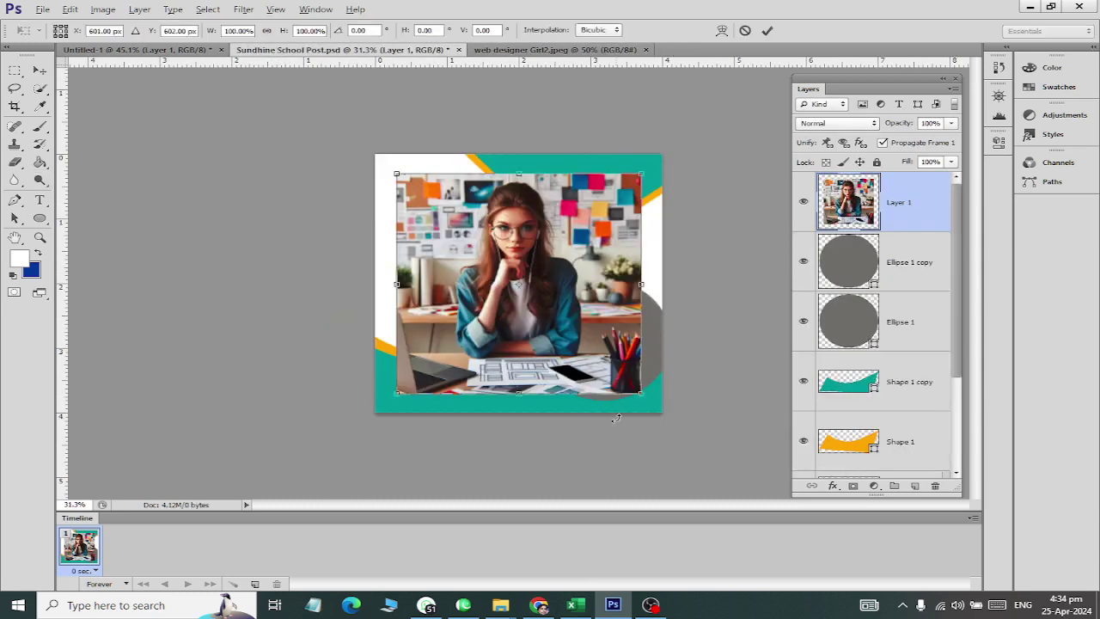
pyautogui.moveTo(640, 394)
pyautogui.mouseDown()
pyautogui.moveTo(585, 348)
pyautogui.moveTo(663, 393)
pyautogui.mouseUp()
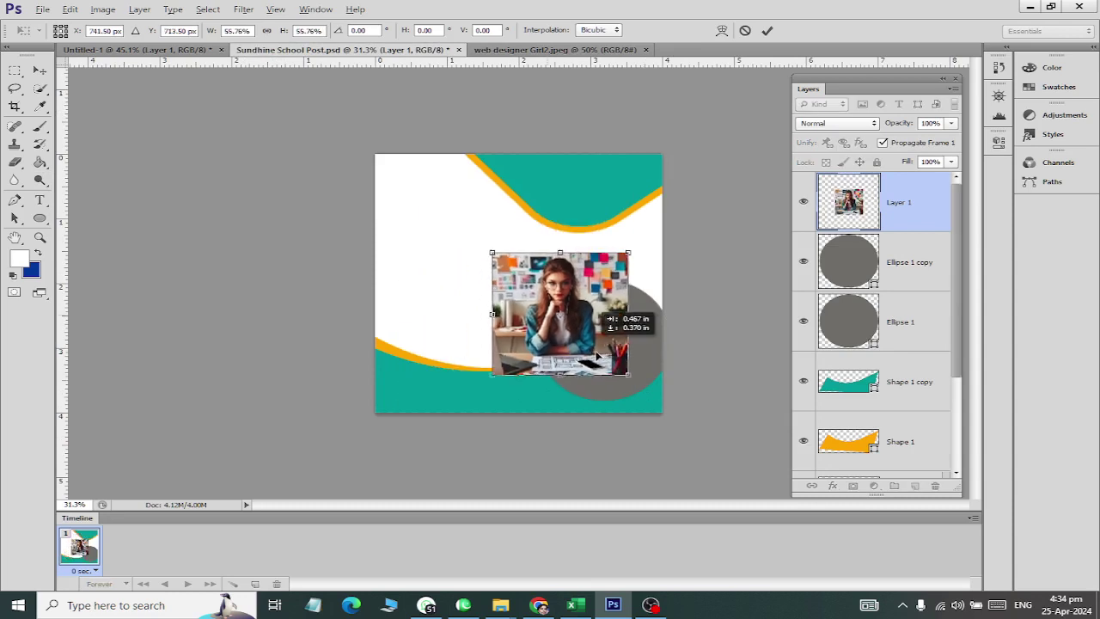
pyautogui.click(40, 71)
pyautogui.click(507, 236)
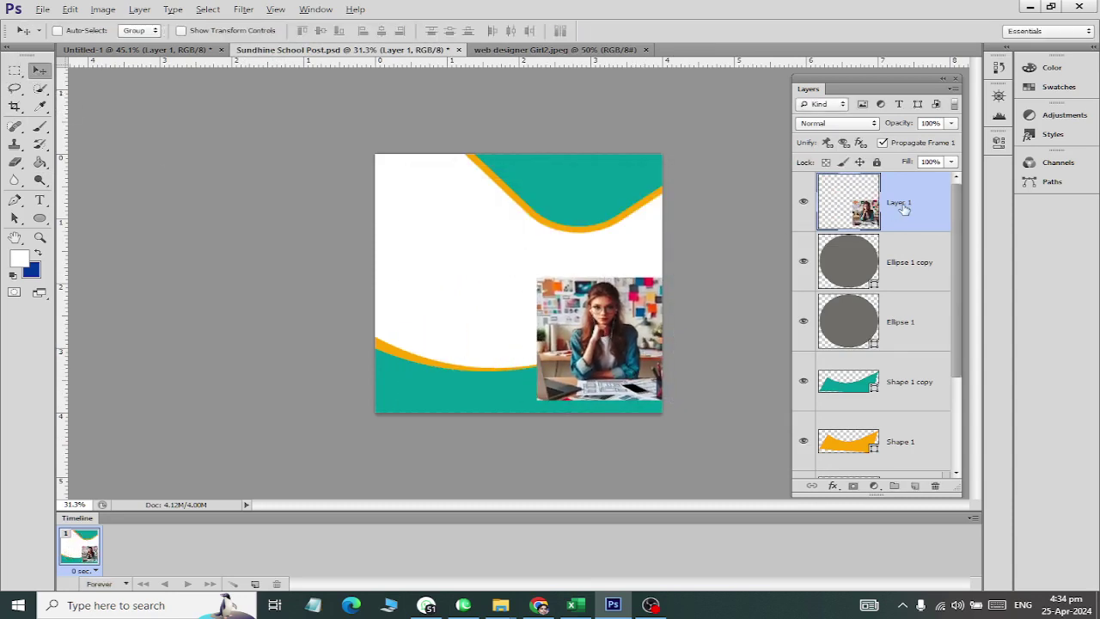
# Clip the photo layer into the circle and select the Ellipse 1 layer.
pyautogui.rightClick(903, 206)
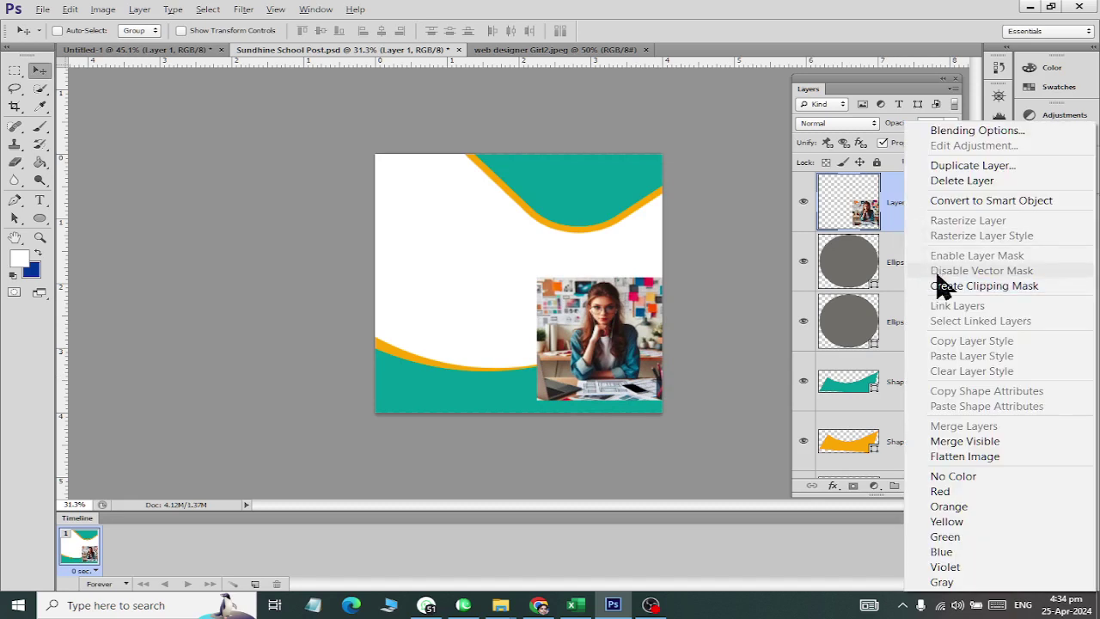
pyautogui.click(937, 283)
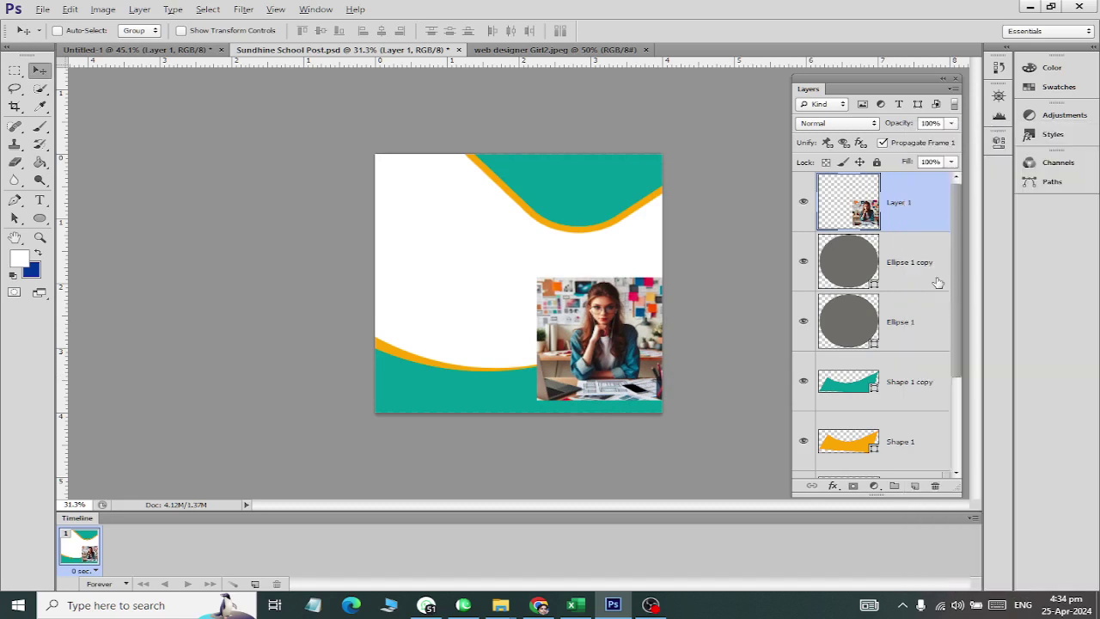
pyautogui.click(911, 330)
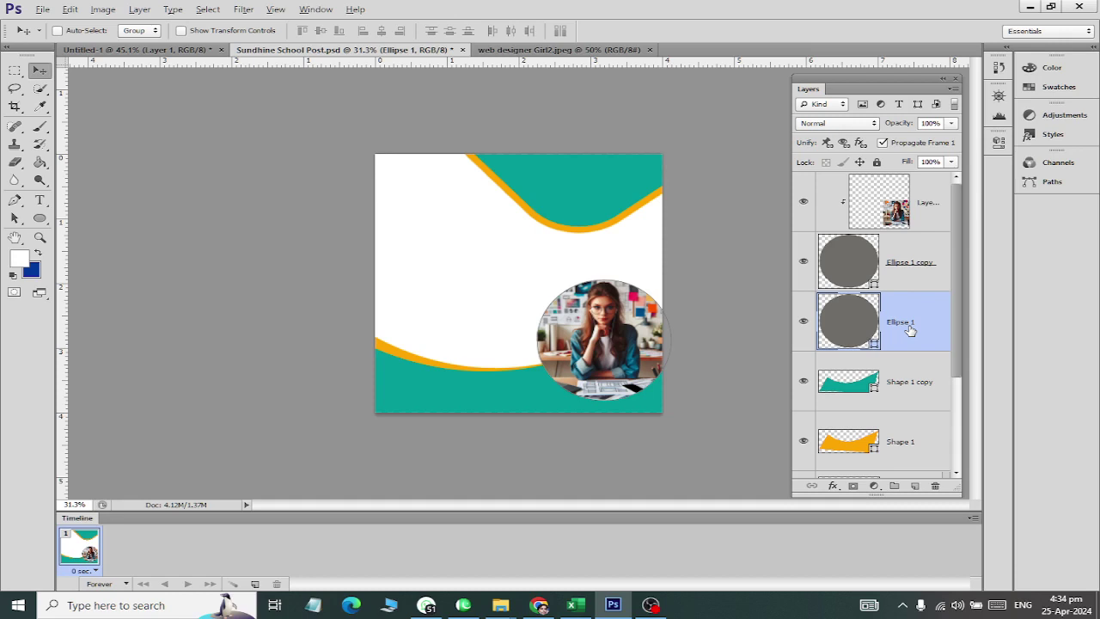
# Add an outside Stroke in the wave's orange (eeaa00) to Ellipse 1, three sizes thicker.
pyautogui.click(833, 486)
pyautogui.click(865, 315)
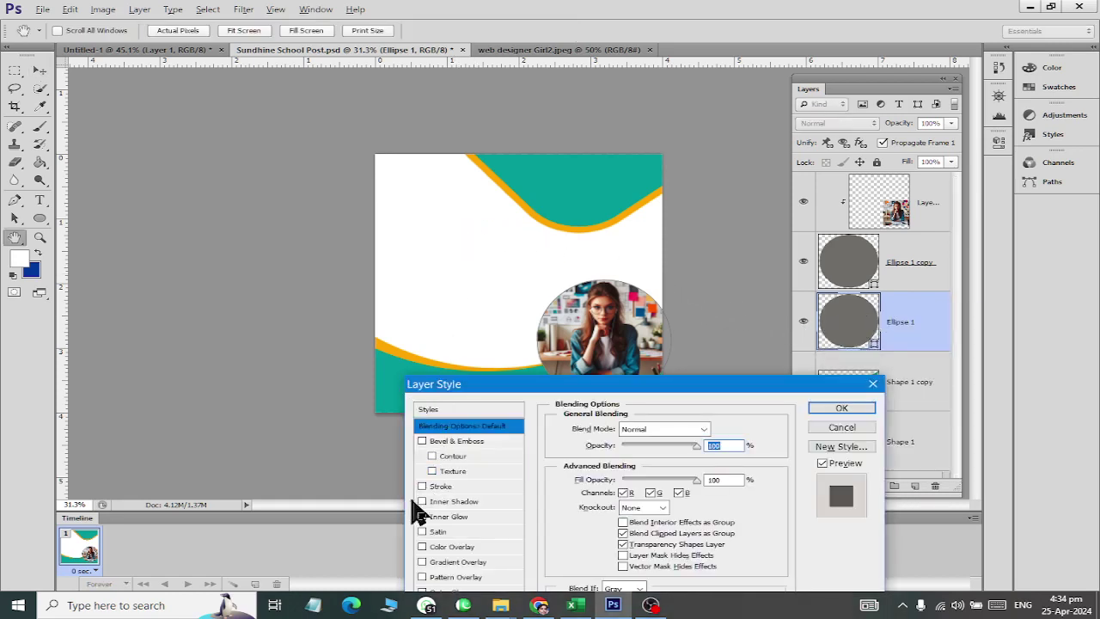
pyautogui.click(455, 486)
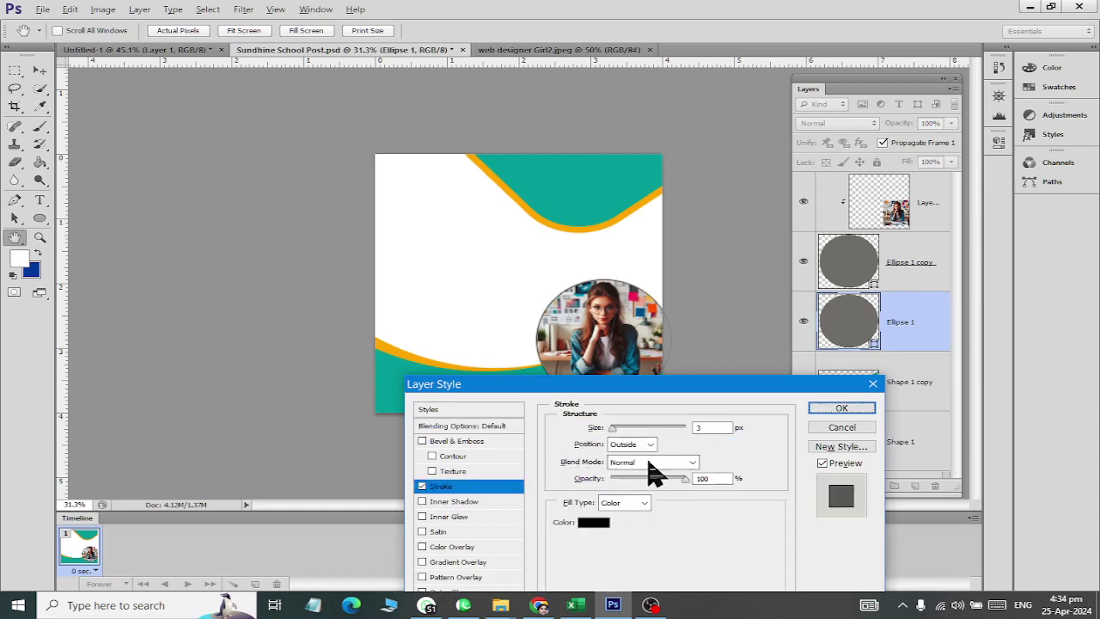
pyautogui.click(593, 522)
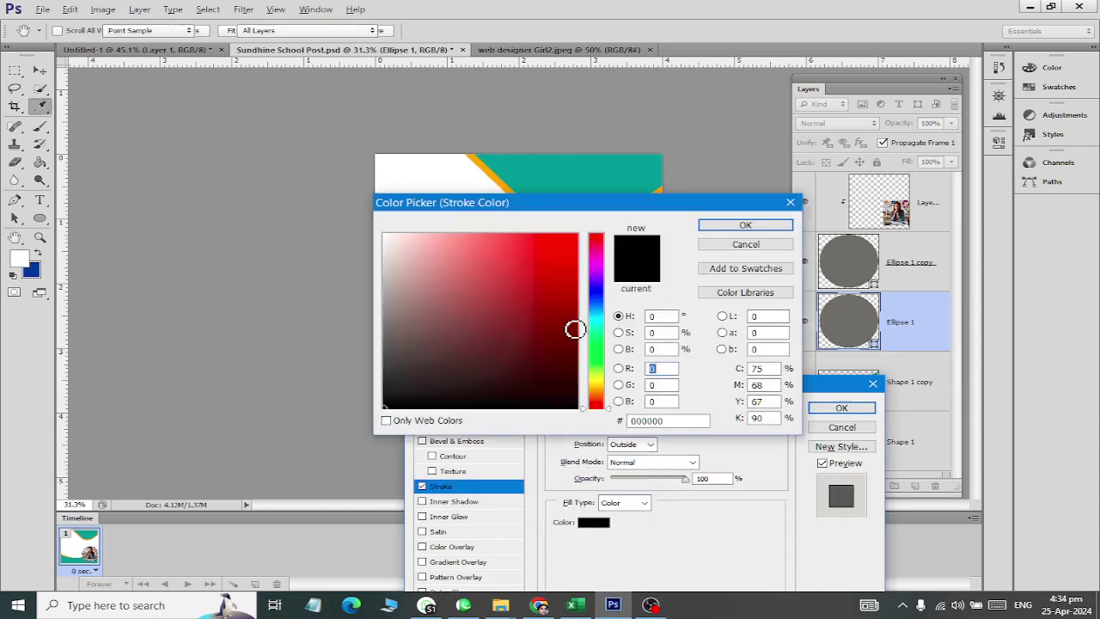
pyautogui.click(495, 172)
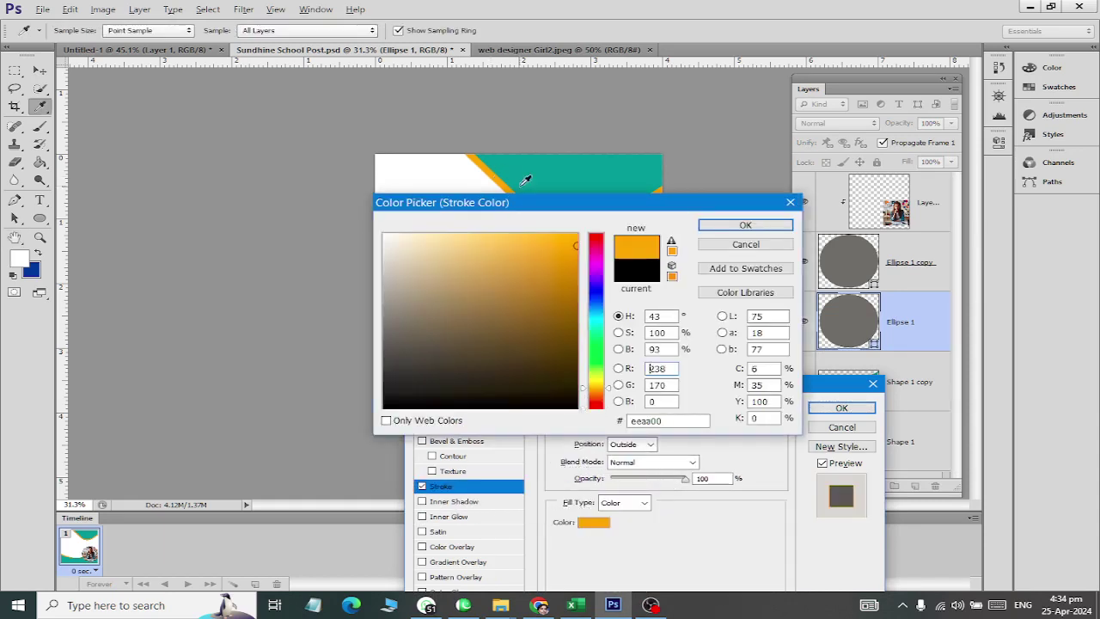
pyautogui.click(778, 225)
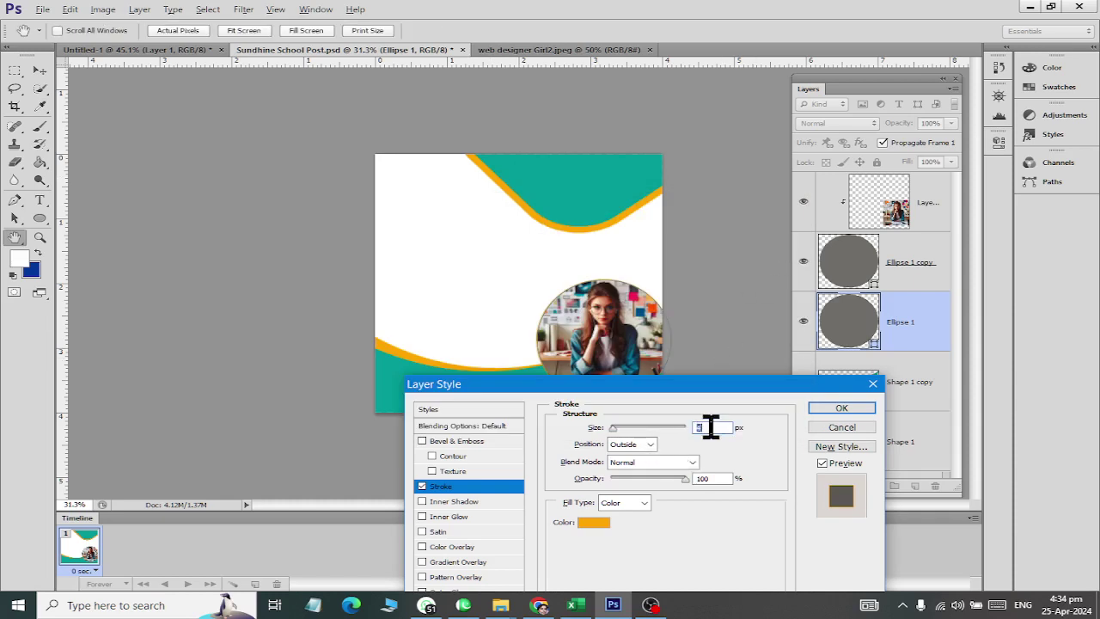
pyautogui.press('Up')
pyautogui.press('Up')
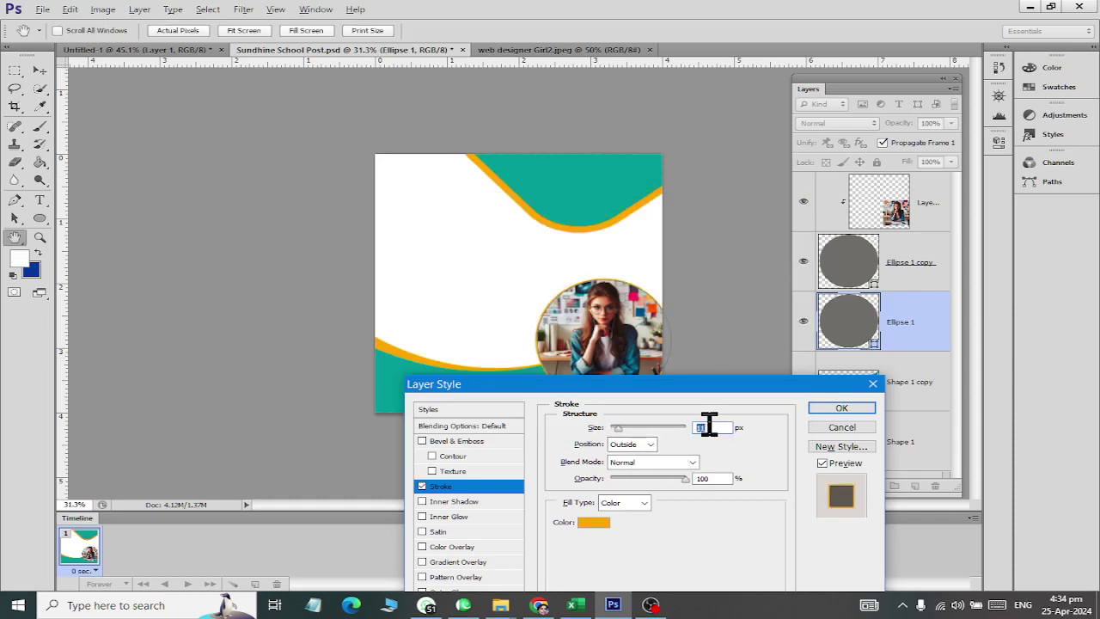
pyautogui.press('Up')
pyautogui.press('Up')
pyautogui.press('Up')
pyautogui.press('Up')
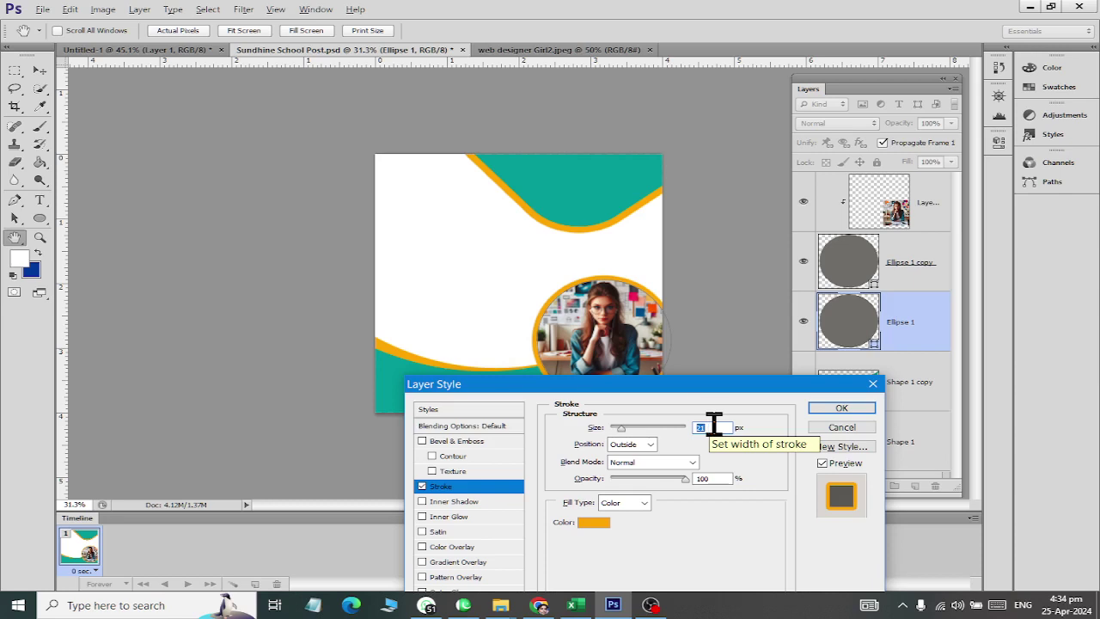
pyautogui.press('Up')
pyautogui.press('Up')
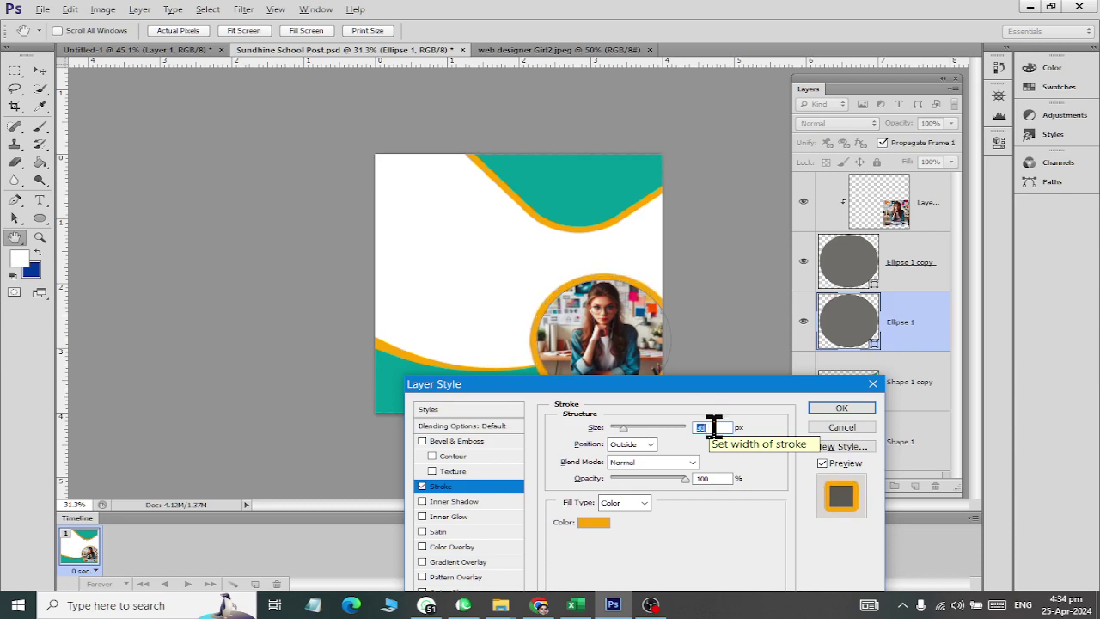
pyautogui.click(839, 408)
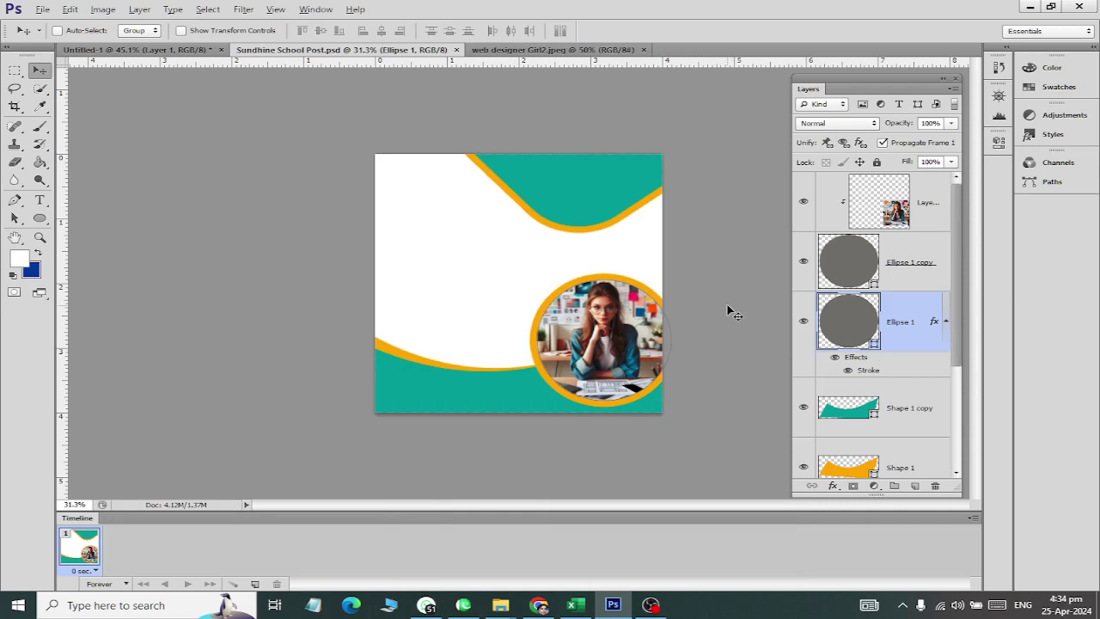
# Close the web designer Girl2.jpeg document.
pyautogui.hotkey('ctrl', 'Tab')
pyautogui.hotkey('ctrl', 'Tab')
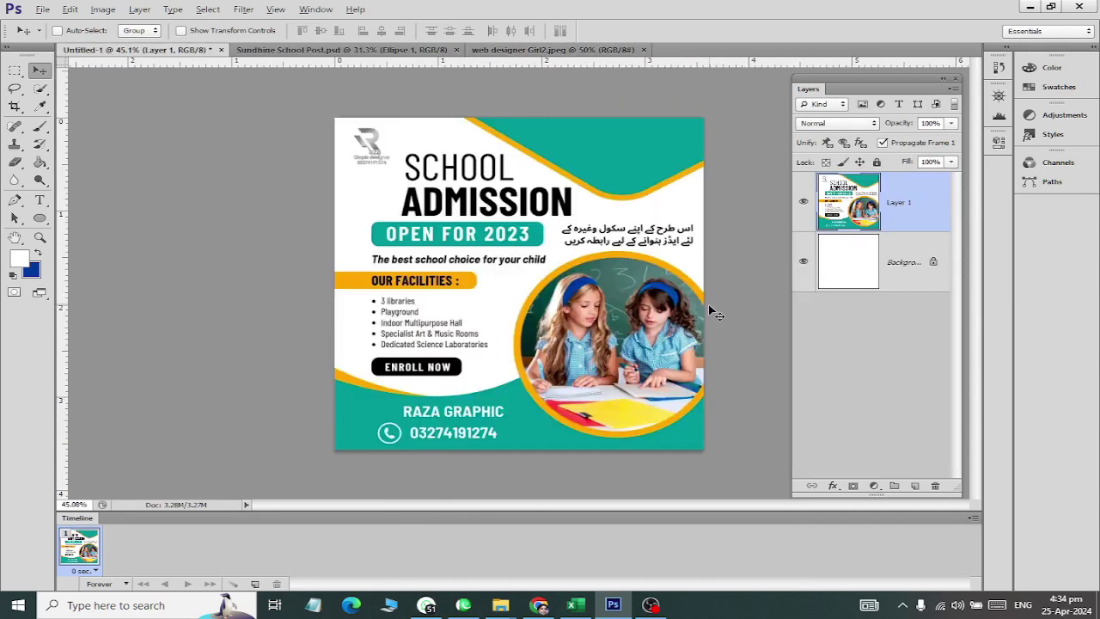
pyautogui.hotkey('ctrl', 'Tab')
pyautogui.hotkey('ctrl', 'Tab')
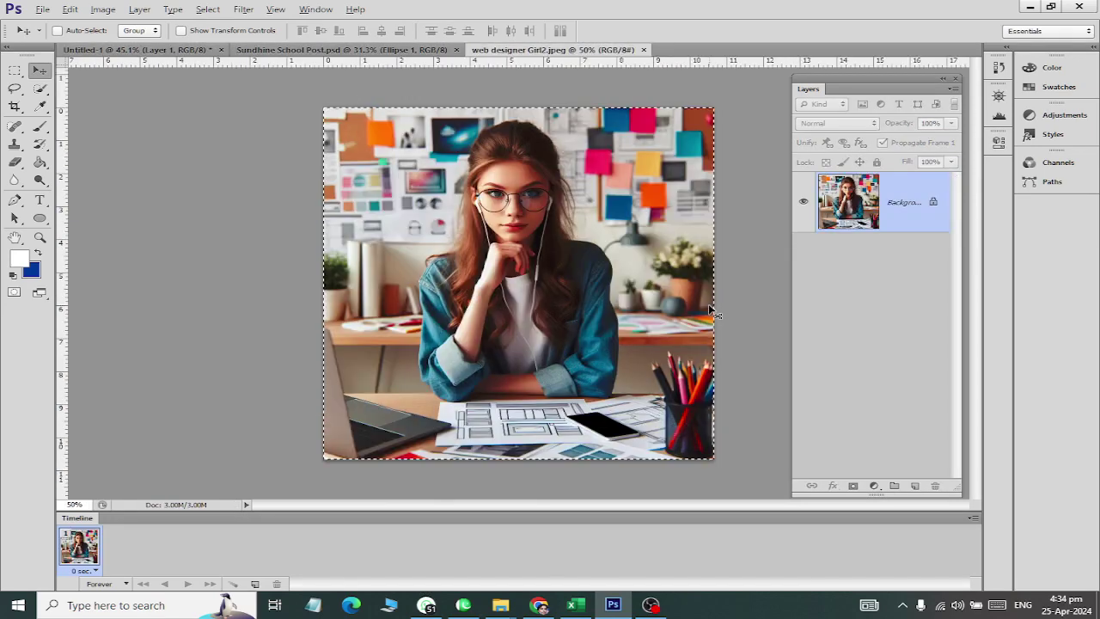
pyautogui.hotkey('ctrl', 'w')
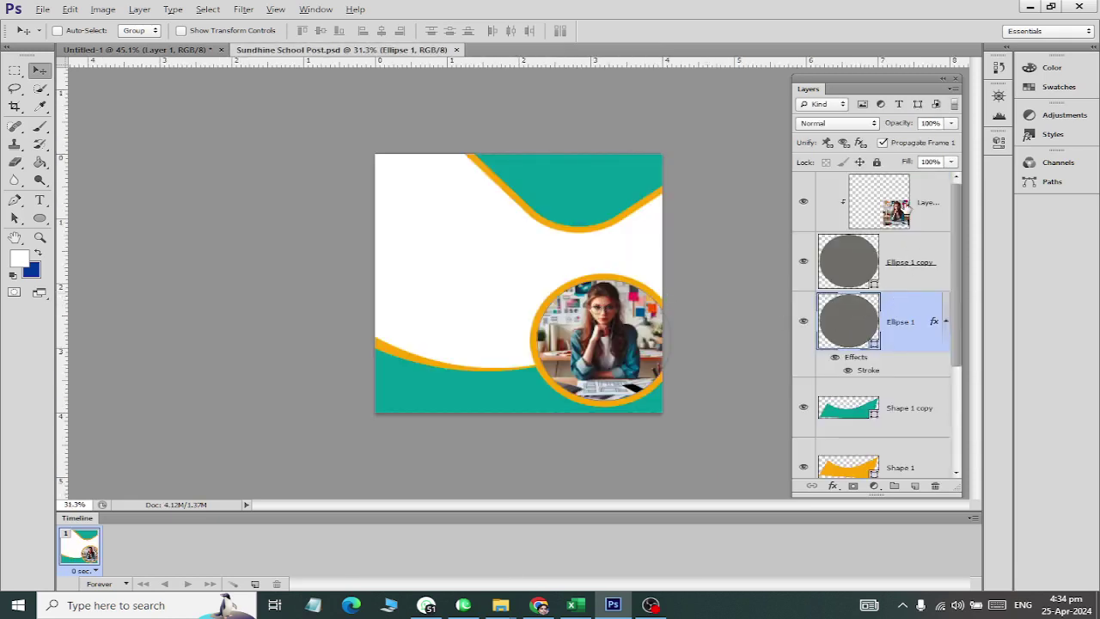
# Enlarge the girl's photo to 124.52% and shift it down inside the circle.
pyautogui.click(899, 203)
pyautogui.hotkey('ctrl', 't')
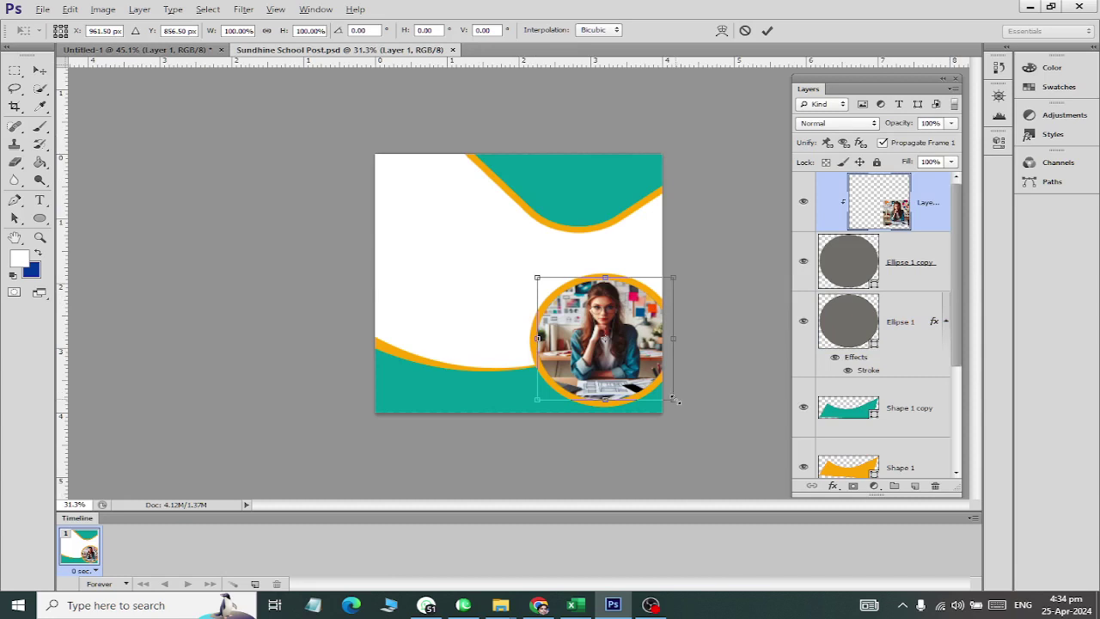
pyautogui.moveTo(675, 399); pyautogui.dragTo(690, 414)
pyautogui.moveTo(592, 352); pyautogui.dragTo(593, 369)
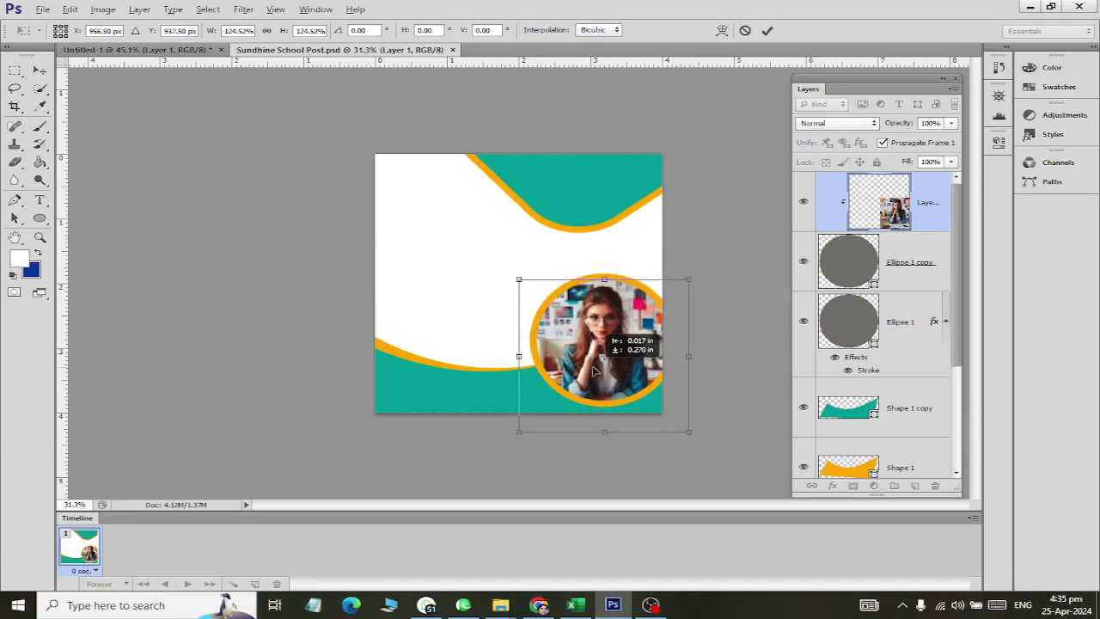
pyautogui.click(17, 71)
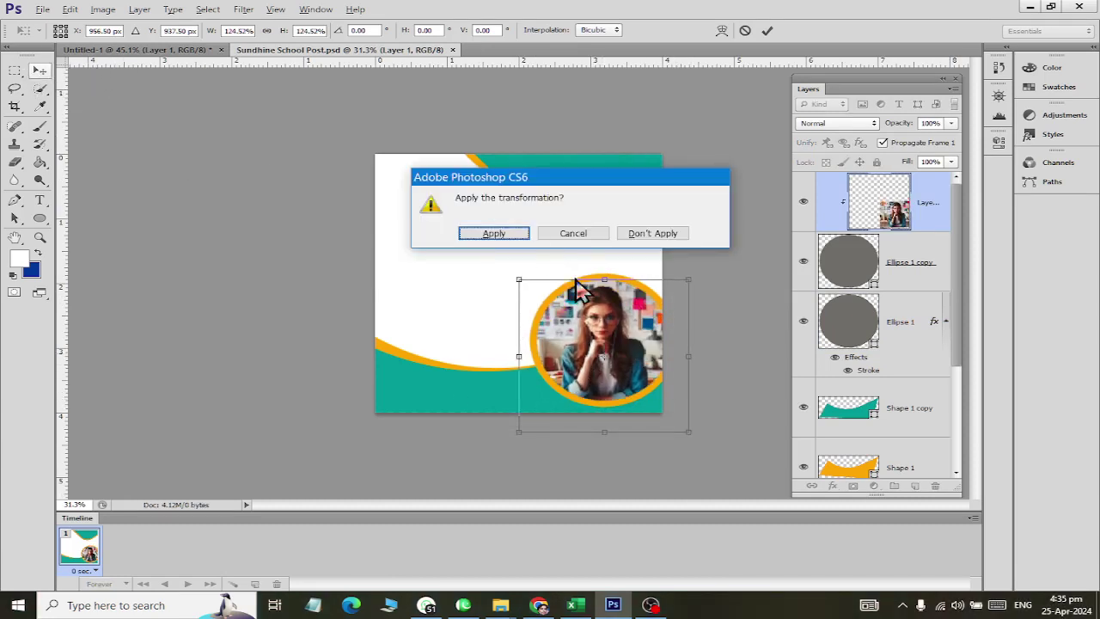
pyautogui.click(484, 238)
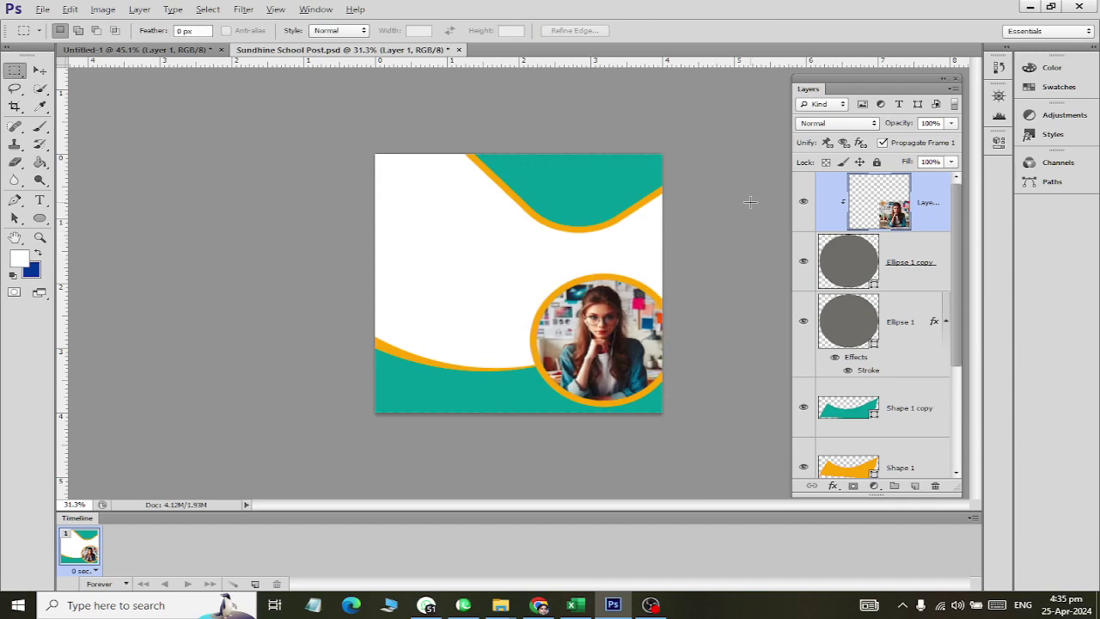
# Switch to WhatsApp Web and back, then show the Untitled-1 reference poster.
pyautogui.hotkey('alt', 'Tab')
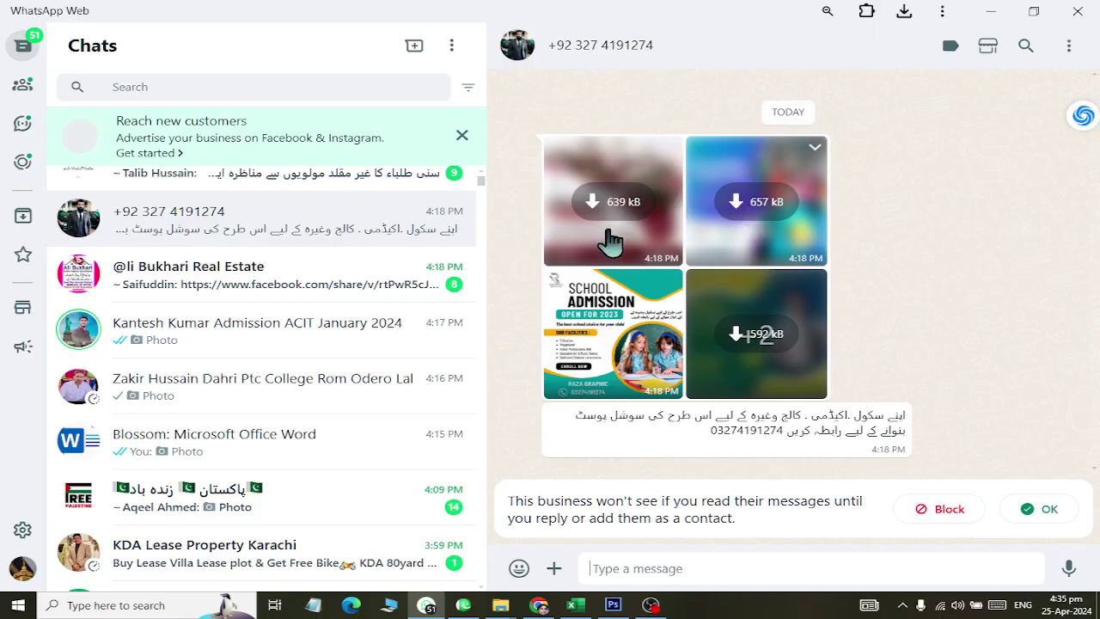
pyautogui.hotkey('alt', 'Tab')
pyautogui.hotkey('ctrl', 'Tab')
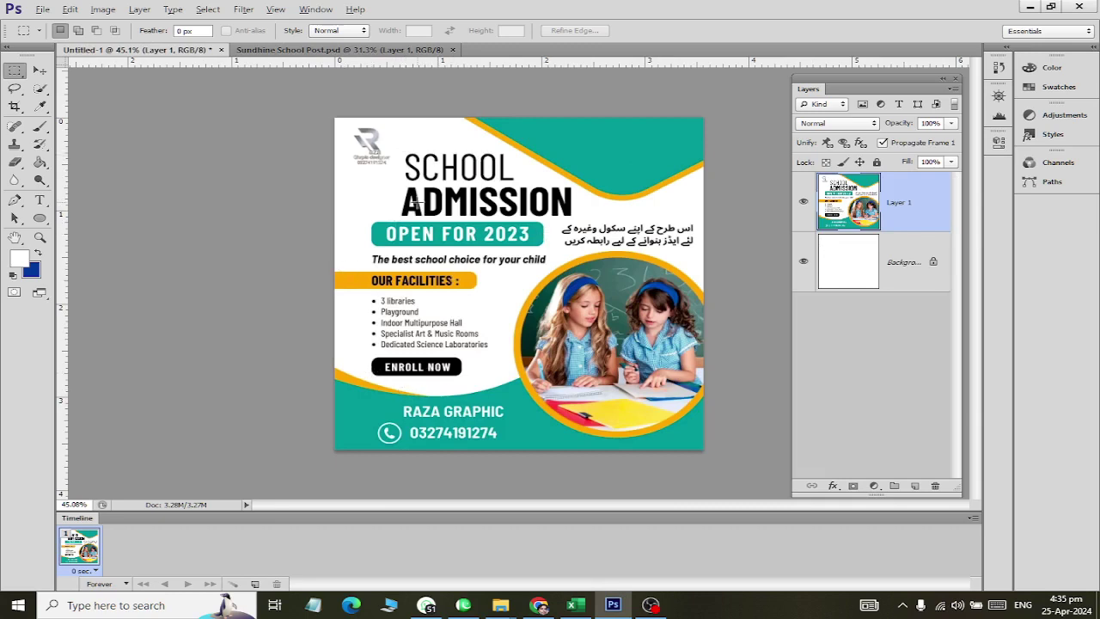
pyautogui.hotkey('ctrl', 'Tab')
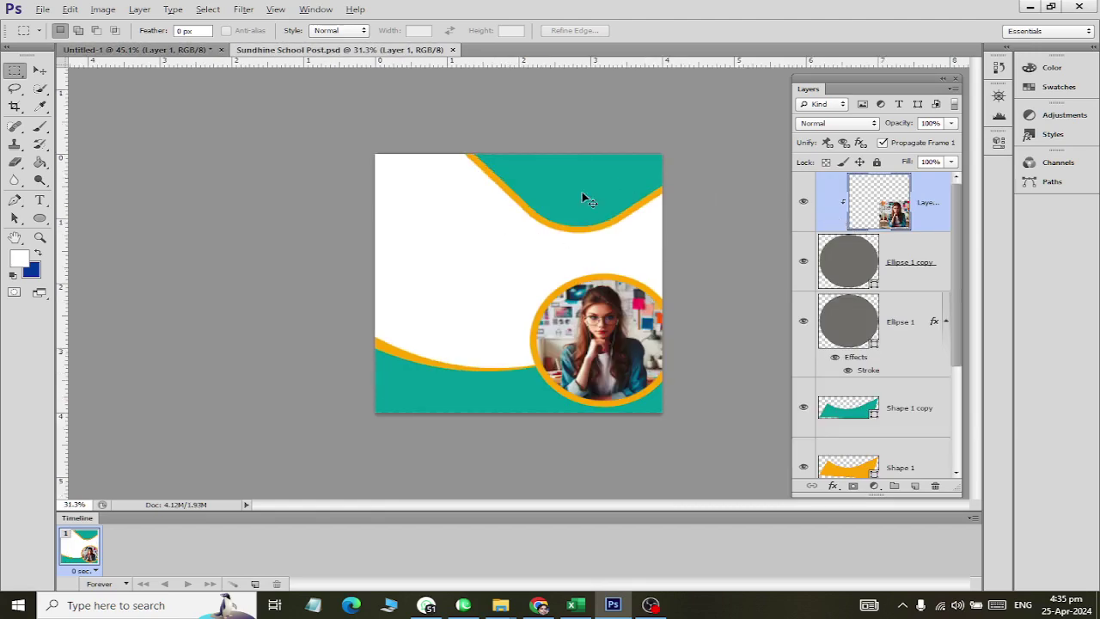
pyautogui.hotkey('ctrl', 'Tab')
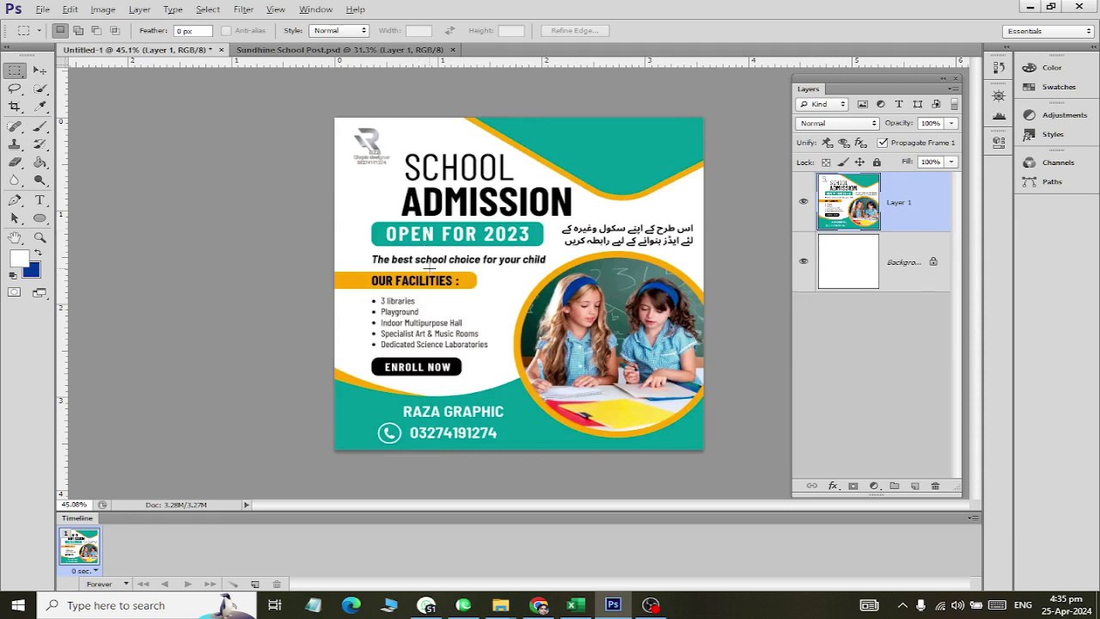